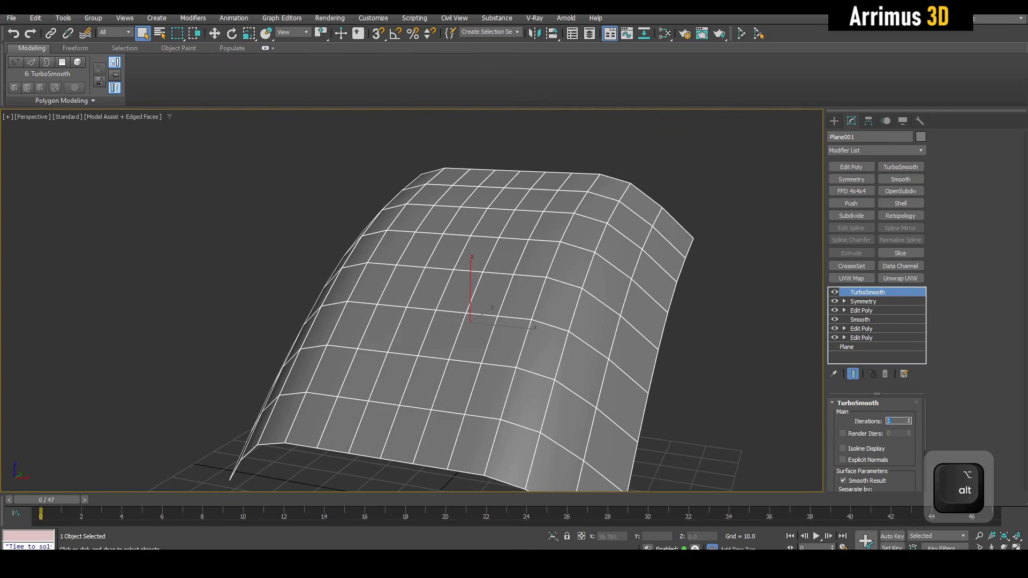
- Try denser TurboSmooth subdivisions of 2 and 3 iterations on the curved plane
{"action": "type", "text": "2"}
{"action": "key", "text": "Return"}
{"action": "middle_click_drag", "start_coordinate": [614, 328], "coordinate": [599, 301], "text": "alt"}
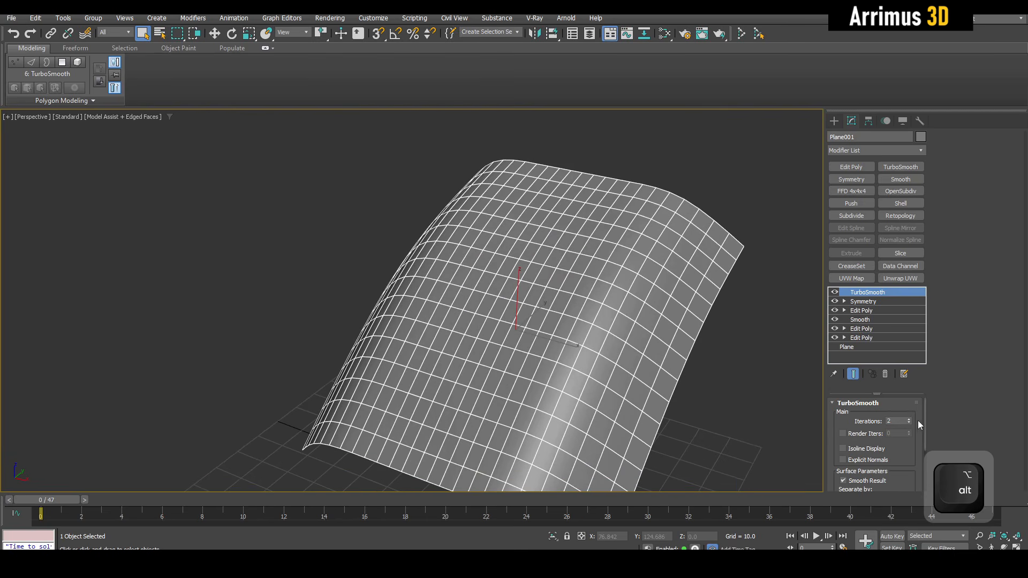
{"action": "middle_click_drag", "start_coordinate": [651, 325], "coordinate": [612, 290]}
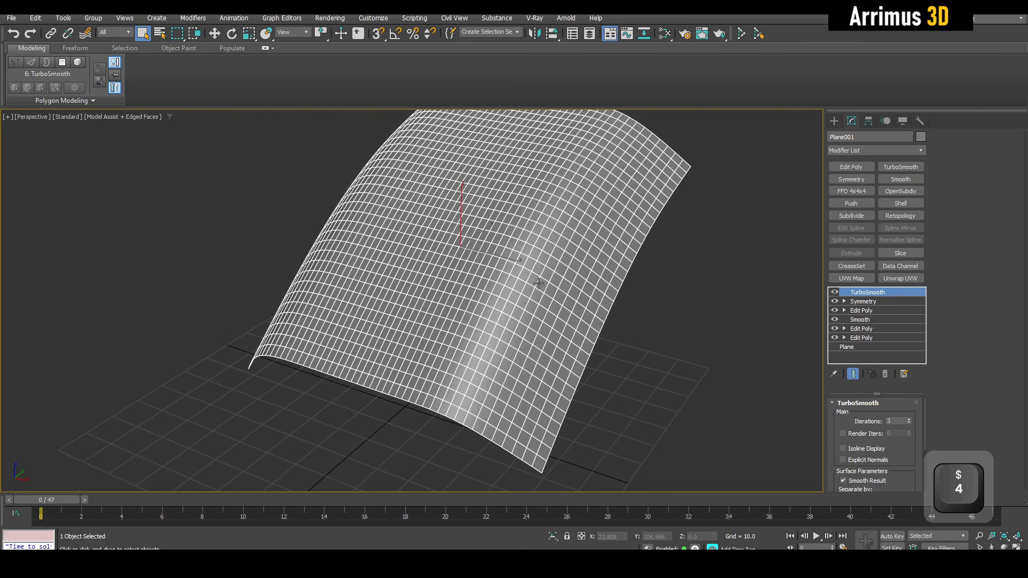
- Try selecting a short row of polygons on the dense mesh, and delete the Edit Poly modifier used for it
{"action": "scroll", "coordinate": [546, 273], "scroll_direction": "up", "scroll_amount": 3}
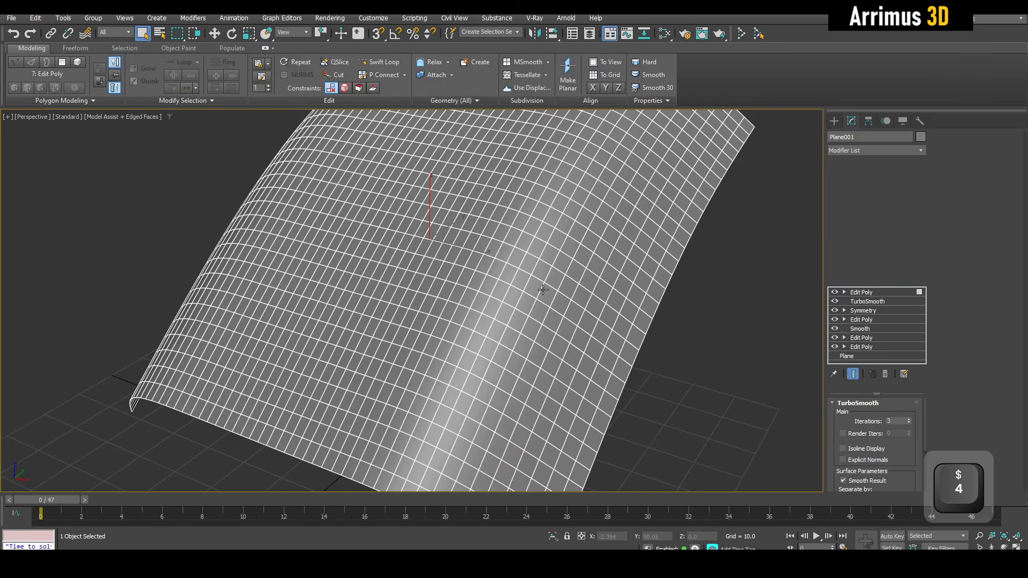
{"action": "scroll", "coordinate": [495, 266], "scroll_direction": "up", "scroll_amount": 4}
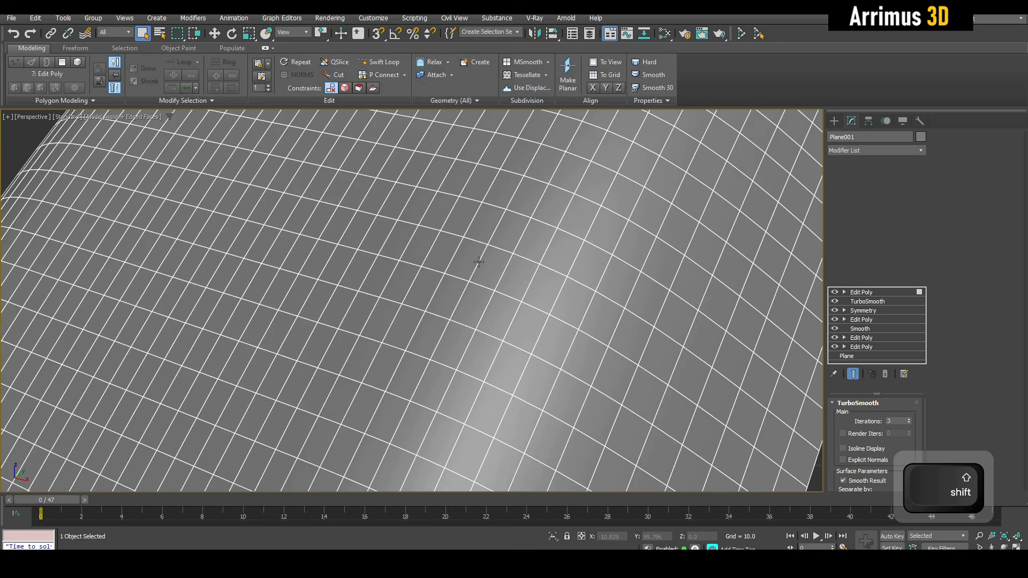
{"action": "left_click", "coordinate": [460, 287], "text": "shift"}
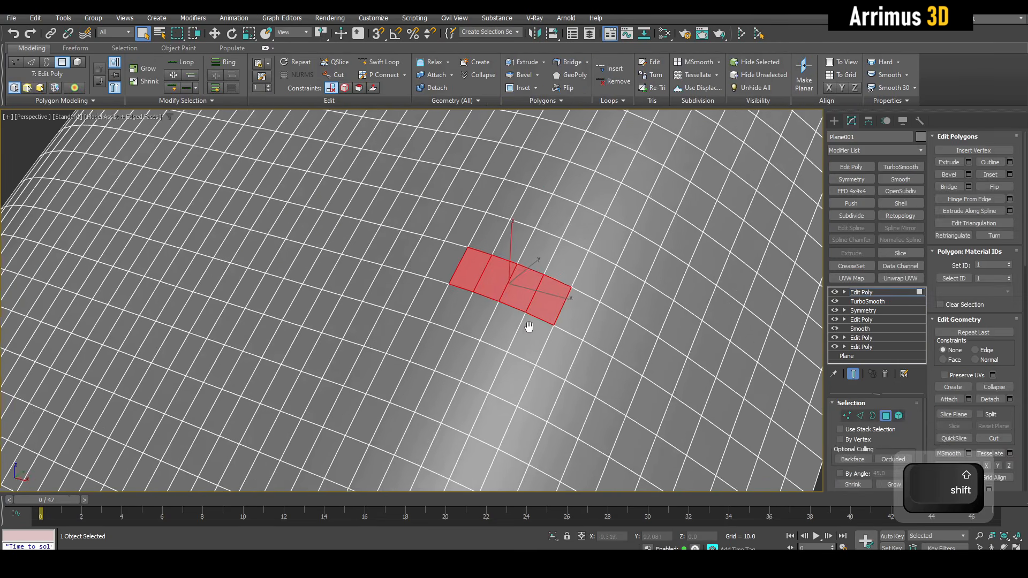
{"action": "scroll", "coordinate": [792, 356], "scroll_direction": "down", "scroll_amount": 3}
{"action": "left_click", "coordinate": [862, 292]}
{"action": "right_click", "coordinate": [868, 292]}
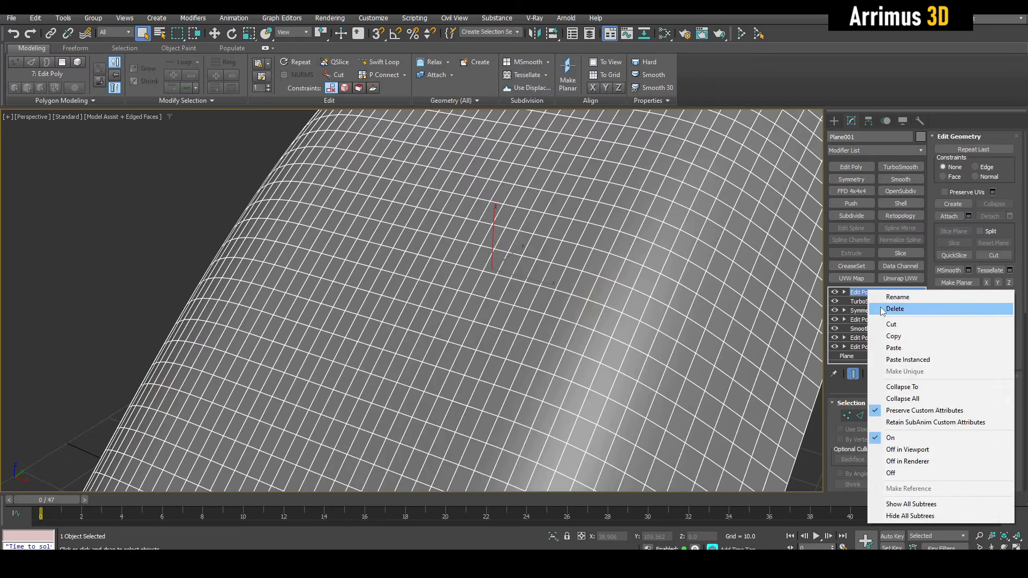
{"action": "left_click", "coordinate": [881, 305]}
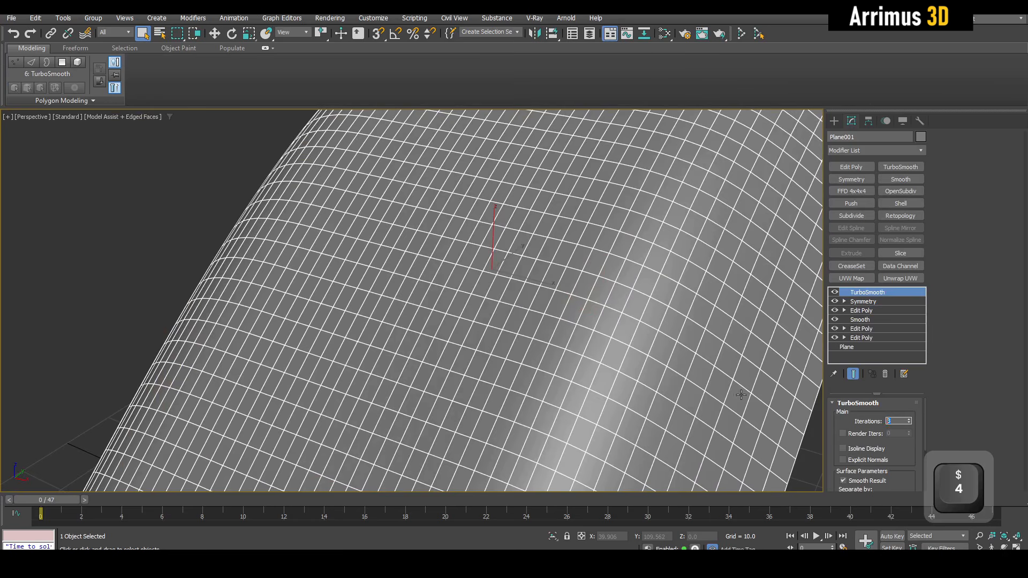
- Set the TurboSmooth iterations to 1 and stack a Smooth and an Edit Poly modifier above it
{"action": "type", "text": "1"}
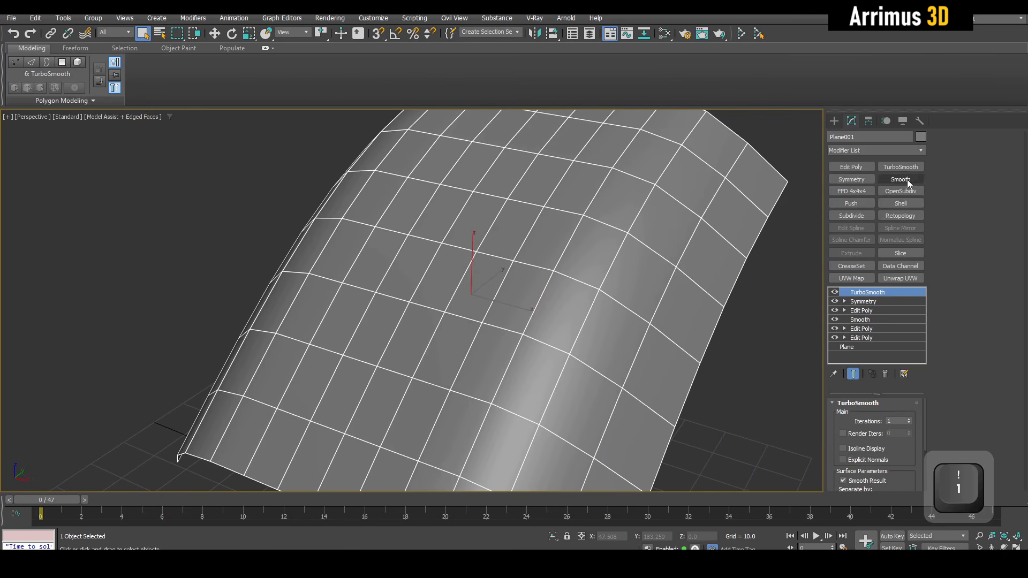
{"action": "left_click", "coordinate": [900, 179]}
{"action": "middle_click_drag", "start_coordinate": [638, 259], "coordinate": [622, 256]}
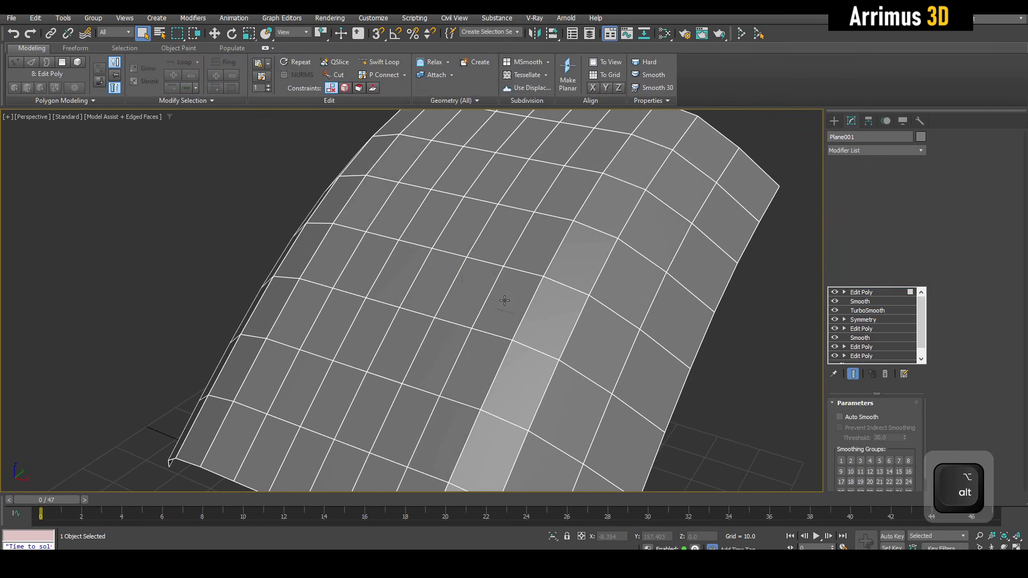
{"action": "middle_click_drag", "start_coordinate": [505, 299], "coordinate": [489, 227], "text": "alt"}
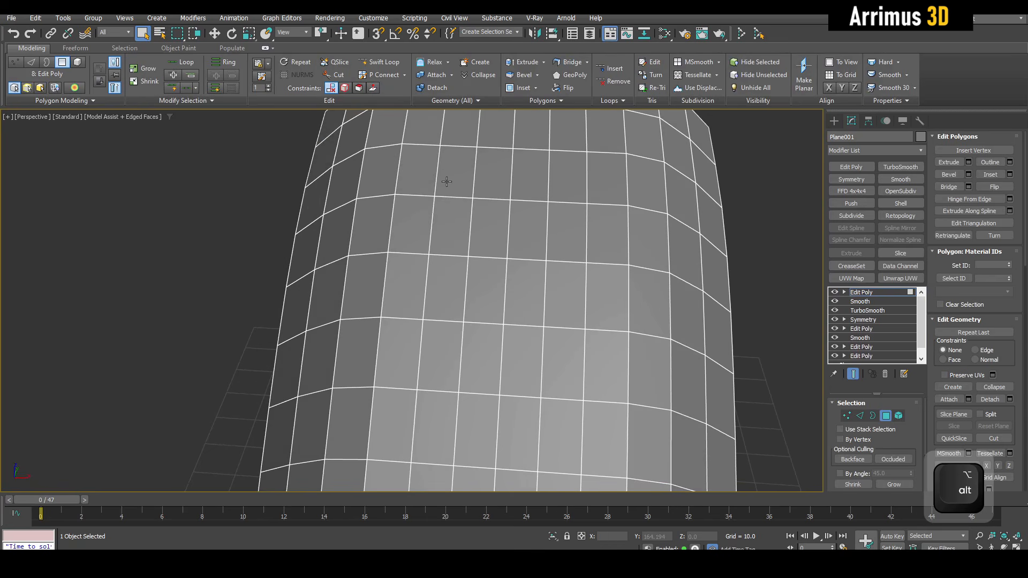
- Select a rectangular block of polygons four columns wide in the middle of the curved surface
{"action": "left_click_drag", "start_coordinate": [446, 182], "coordinate": [533, 317]}
{"action": "middle_click_drag", "start_coordinate": [523, 276], "coordinate": [541, 250], "text": "alt"}
{"action": "left_click", "coordinate": [540, 258]}
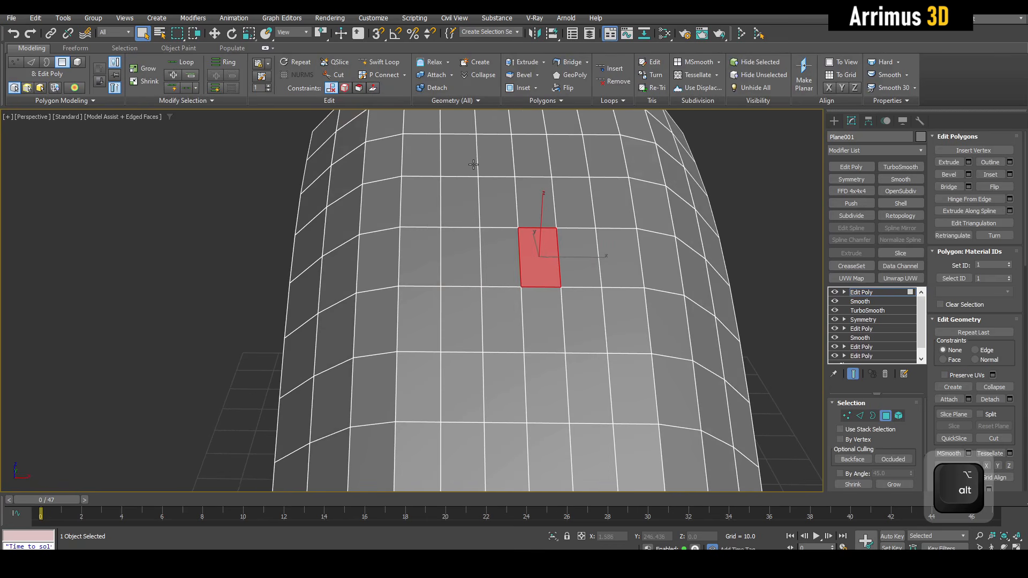
{"action": "left_click_drag", "start_coordinate": [576, 346], "coordinate": [585, 340]}
{"action": "middle_click_drag", "start_coordinate": [585, 340], "coordinate": [531, 291], "text": "alt"}
{"action": "scroll", "coordinate": [532, 246], "scroll_direction": "up", "scroll_amount": 3}
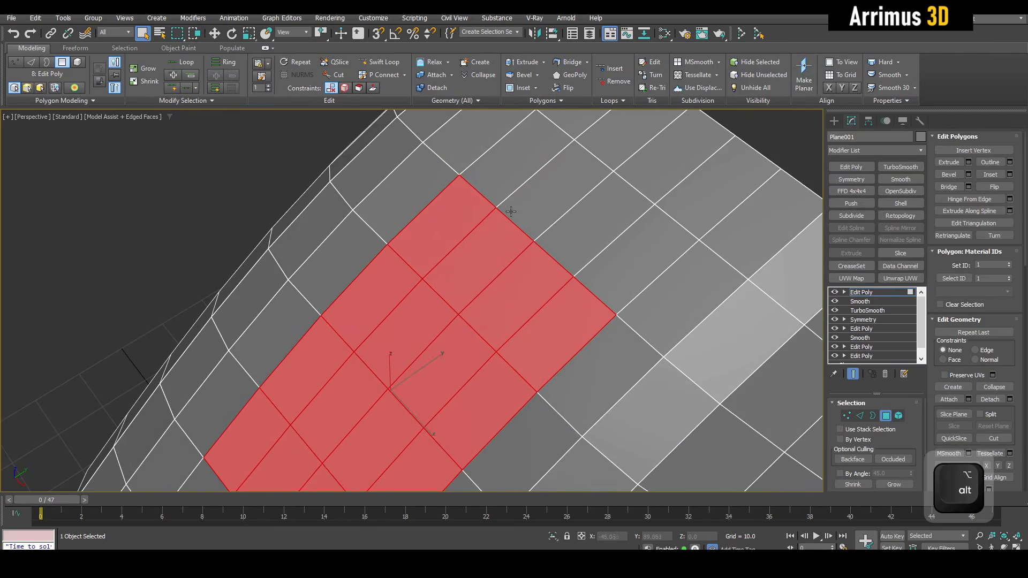
- Round the block's upper end by sliding its three inner vertices outward with the Edge constraint, the middle one farthest
{"action": "key", "text": "1"}
{"action": "left_click_drag", "start_coordinate": [507, 195], "coordinate": [598, 300]}
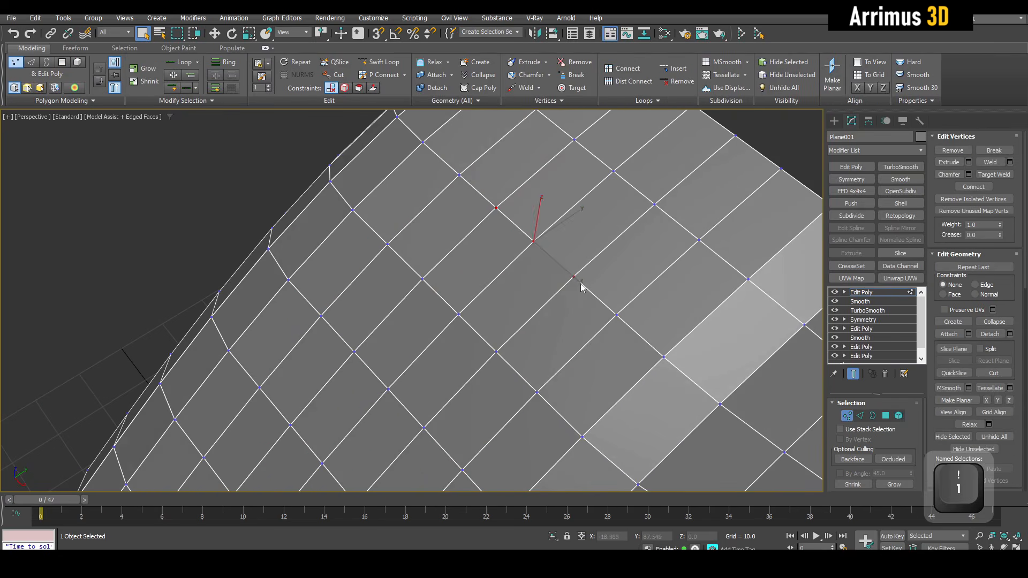
{"action": "key", "text": "w"}
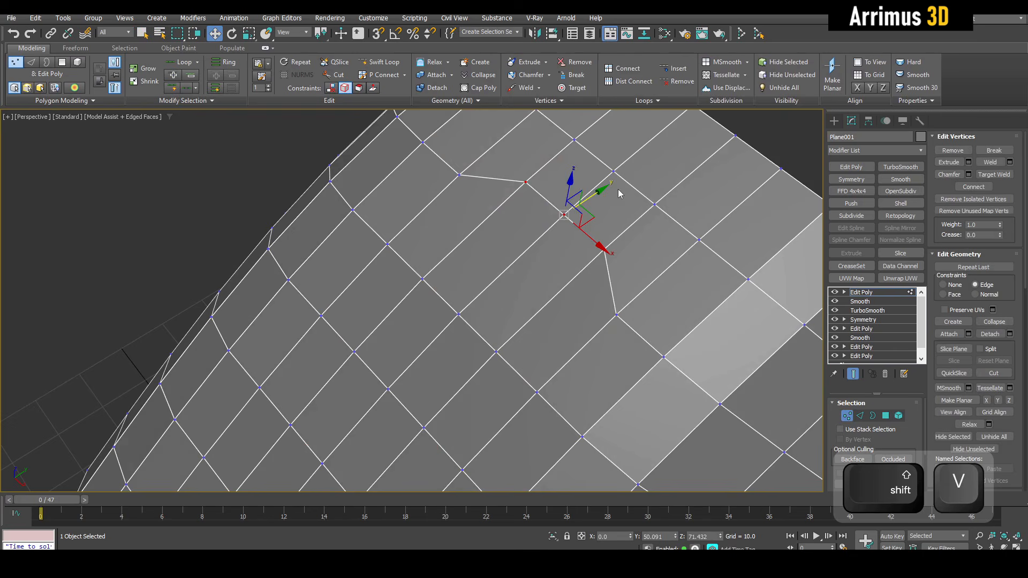
{"action": "left_click_drag", "start_coordinate": [579, 199], "coordinate": [584, 196]}
{"action": "middle_click_drag", "start_coordinate": [584, 196], "coordinate": [598, 183]}
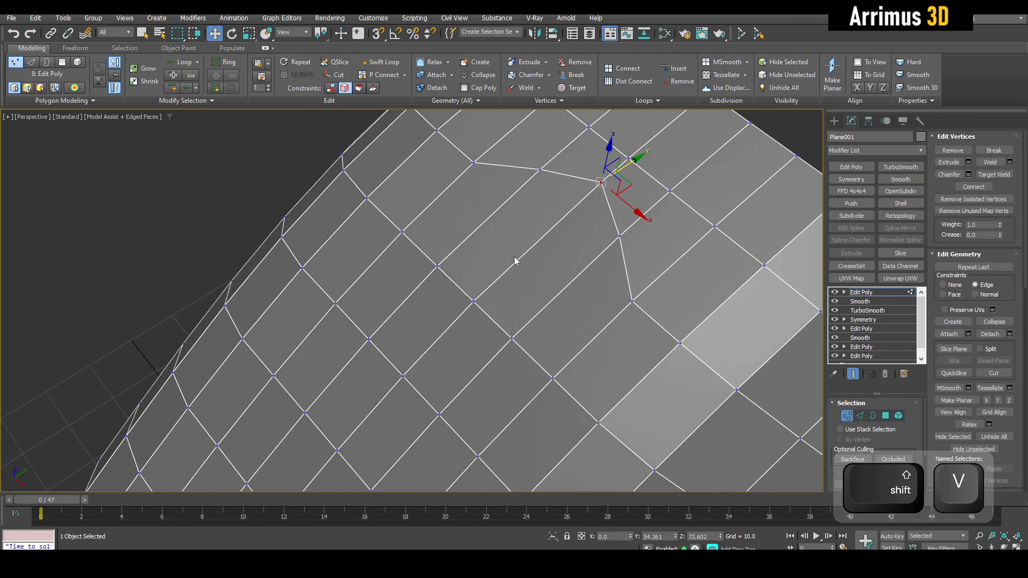
- Round the block's lower end by sliding its three inner vertices outward along the edges, the middle one farthest
{"action": "key", "text": "4"}
{"action": "scroll", "coordinate": [525, 196], "scroll_direction": "down", "scroll_amount": 3}
{"action": "middle_click_drag", "start_coordinate": [410, 346], "coordinate": [465, 329]}
{"action": "scroll", "coordinate": [465, 330], "scroll_direction": "up", "scroll_amount": 4}
{"action": "key", "text": "1"}
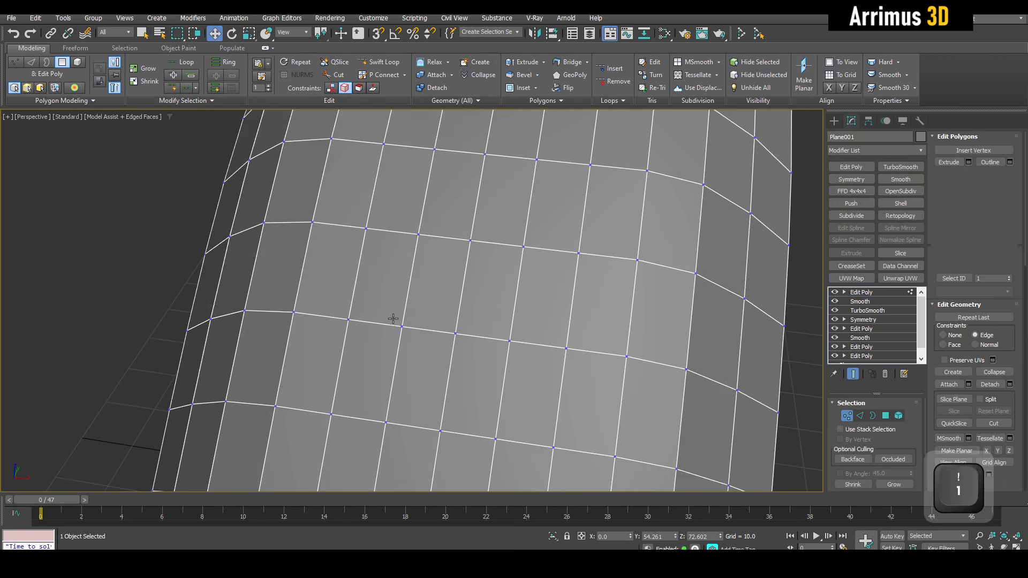
{"action": "left_click_drag", "start_coordinate": [384, 308], "coordinate": [524, 364]}
{"action": "middle_click_drag", "start_coordinate": [478, 297], "coordinate": [465, 325], "text": "alt"}
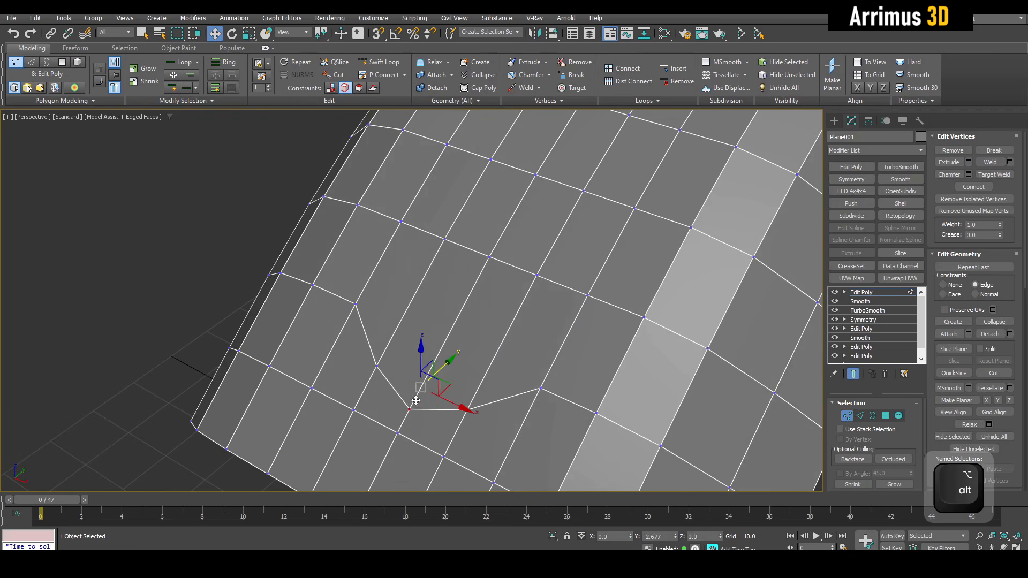
- Bevel the rounded polygon block inward to form a recess in the curved surface
{"action": "scroll", "coordinate": [421, 385], "scroll_direction": "down", "scroll_amount": 5}
{"action": "key", "text": "4"}
{"action": "key", "text": "q"}
{"action": "middle_click_drag", "start_coordinate": [516, 234], "coordinate": [470, 252], "text": "alt"}
{"action": "scroll", "coordinate": [471, 249], "scroll_direction": "up", "scroll_amount": 3}
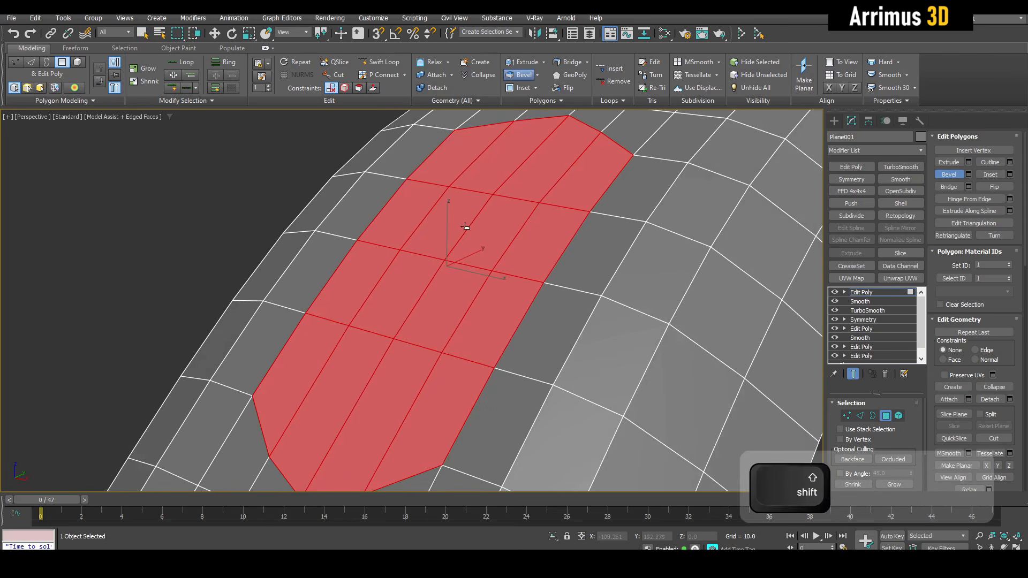
{"action": "key", "text": "shift+space"}
{"action": "left_click_drag", "start_coordinate": [474, 227], "coordinate": [478, 247]}
{"action": "left_click", "coordinate": [478, 247]}
- Scale the recess floor uniformly down to about 76 percent
{"action": "key", "text": "r"}
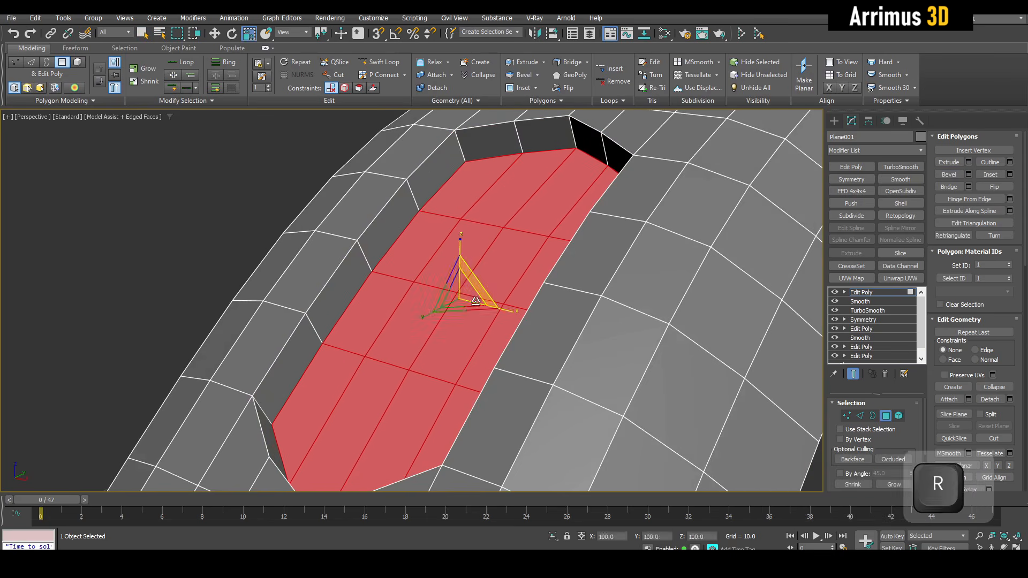
{"action": "mouse_move", "coordinate": [462, 304]}
{"action": "left_mouse_down"}
{"action": "mouse_move", "coordinate": [461, 289]}
{"action": "mouse_move", "coordinate": [459, 311]}
{"action": "left_mouse_up"}
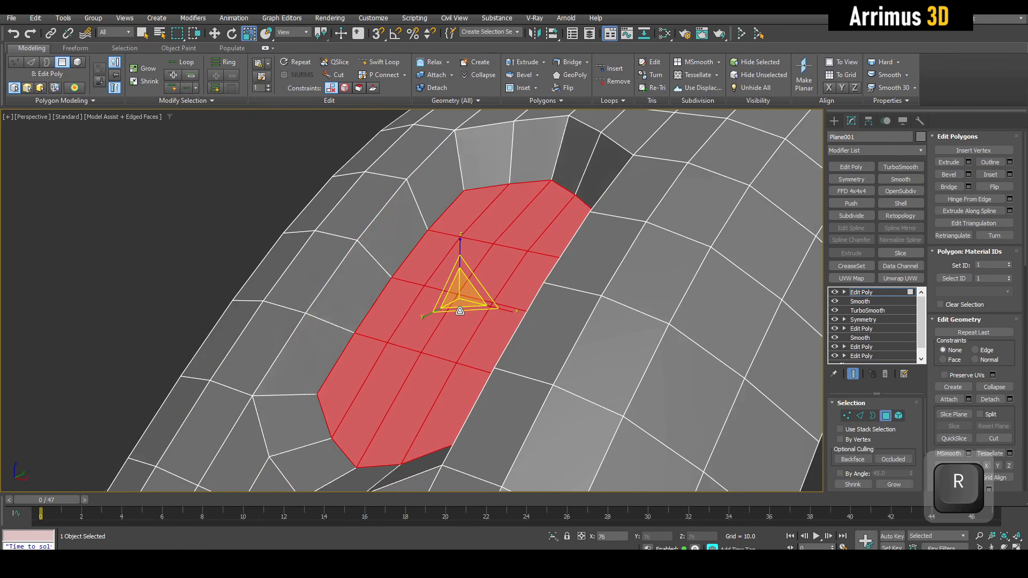
{"action": "key", "text": "q"}
- Select the two upper rows of recess floor polygons and reshape their outline into a circle
{"action": "left_click", "coordinate": [492, 272]}
{"action": "middle_click_drag", "start_coordinate": [492, 273], "coordinate": [424, 218], "text": "alt"}
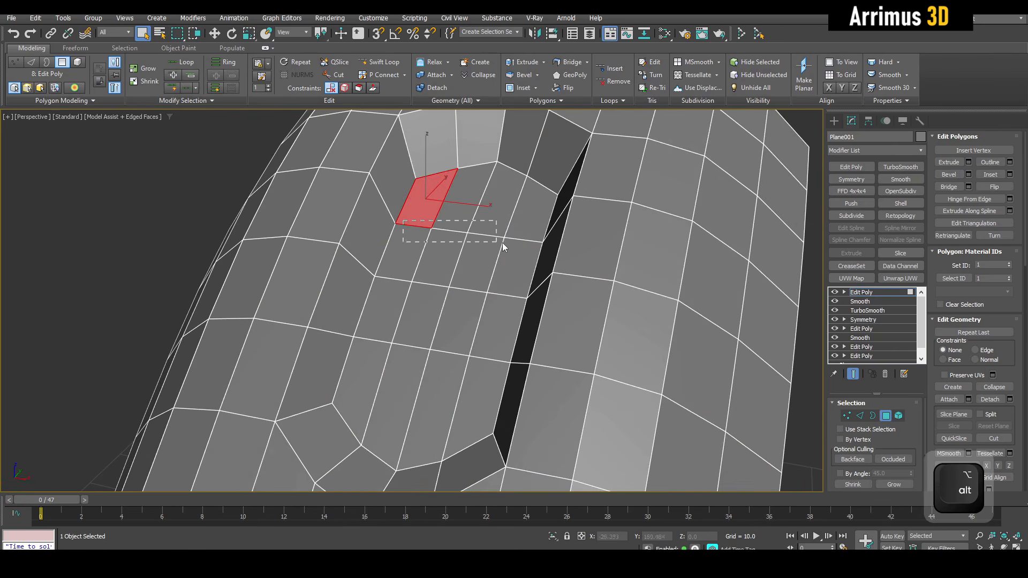
{"action": "left_click_drag", "start_coordinate": [523, 253], "coordinate": [522, 253]}
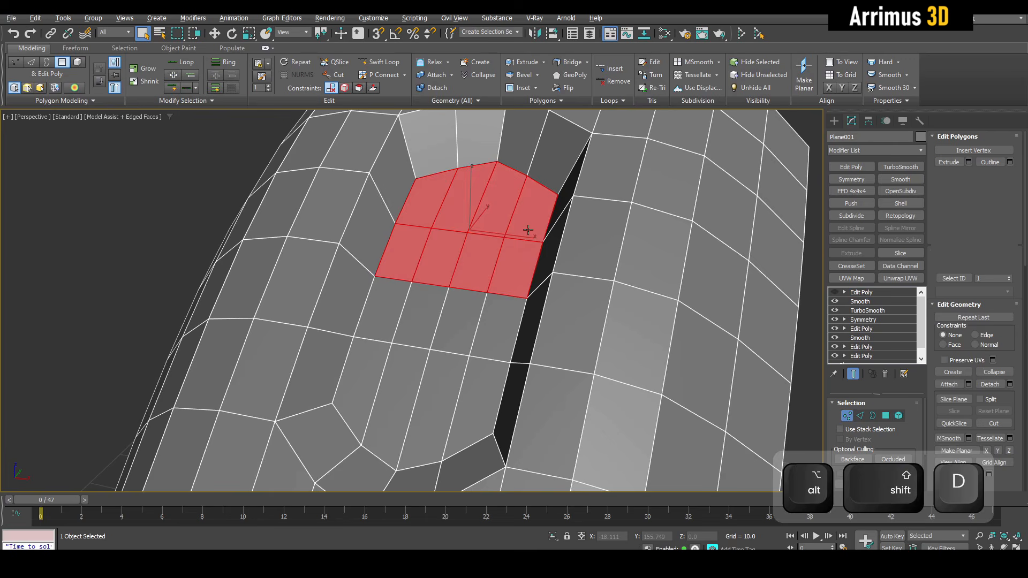
{"action": "key", "text": "alt+shift+d"}
- Flatten the circular group of polygons with Make Planar
{"action": "key", "text": "w"}
{"action": "middle_click_drag", "start_coordinate": [510, 275], "coordinate": [715, 333], "text": "alt"}
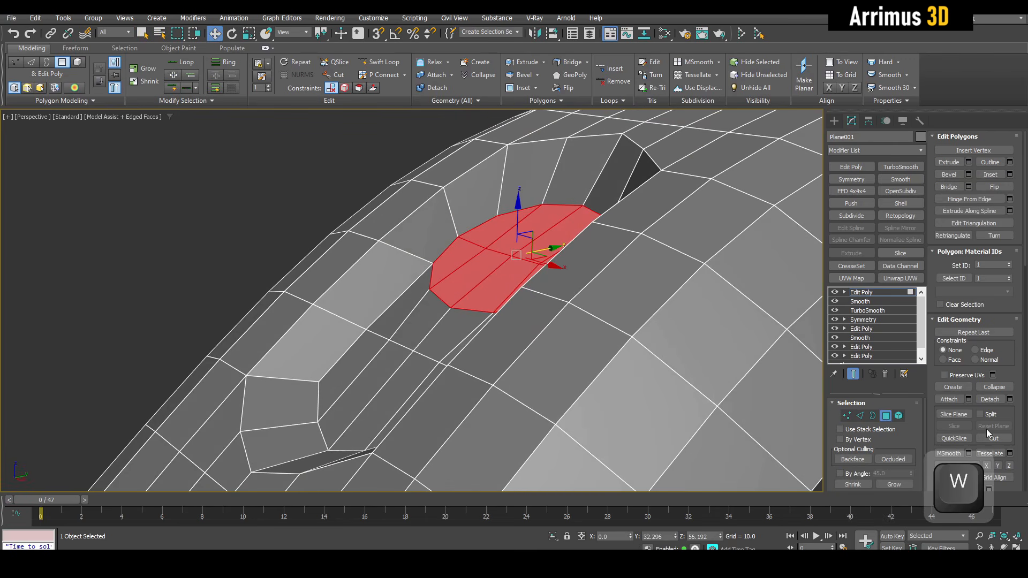
{"action": "left_click_drag", "start_coordinate": [1004, 415], "coordinate": [992, 350]}
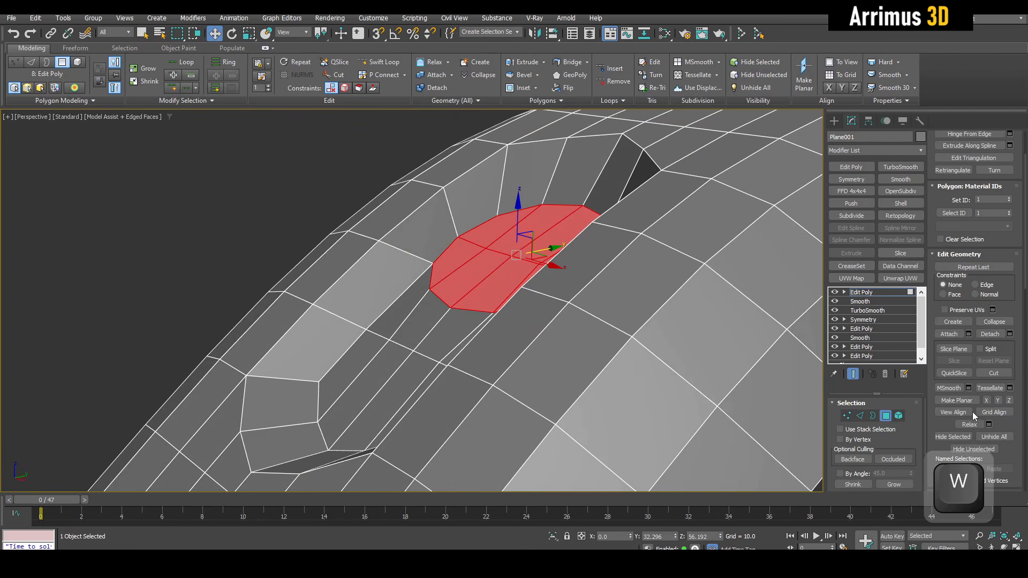
{"action": "left_click", "coordinate": [957, 402]}
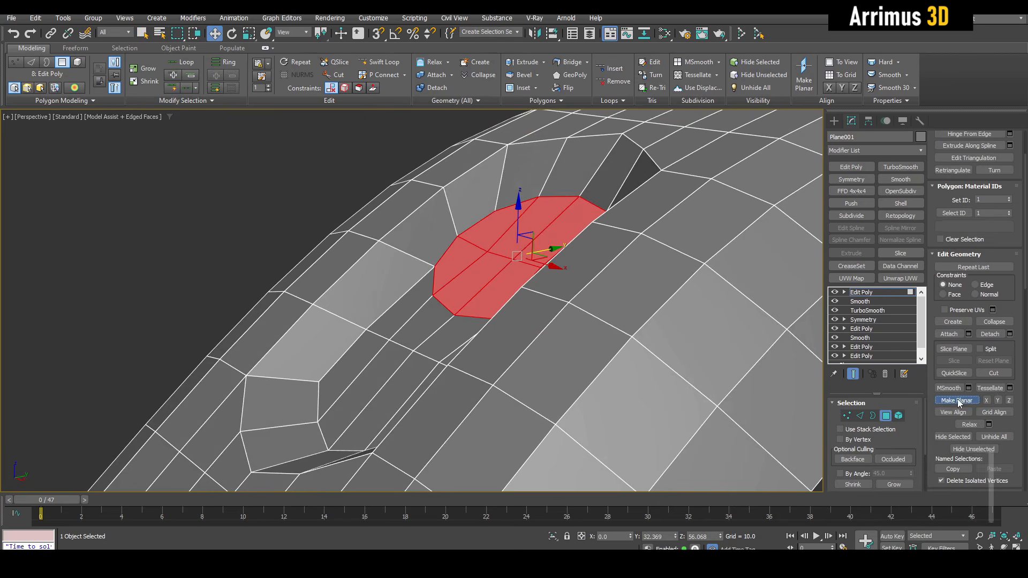
- Rotate the circular face until it stands nearly upright, and raise it to the upper part of the recess
{"action": "key", "text": "e"}
{"action": "middle_click_drag", "start_coordinate": [528, 231], "coordinate": [499, 249], "text": "alt"}
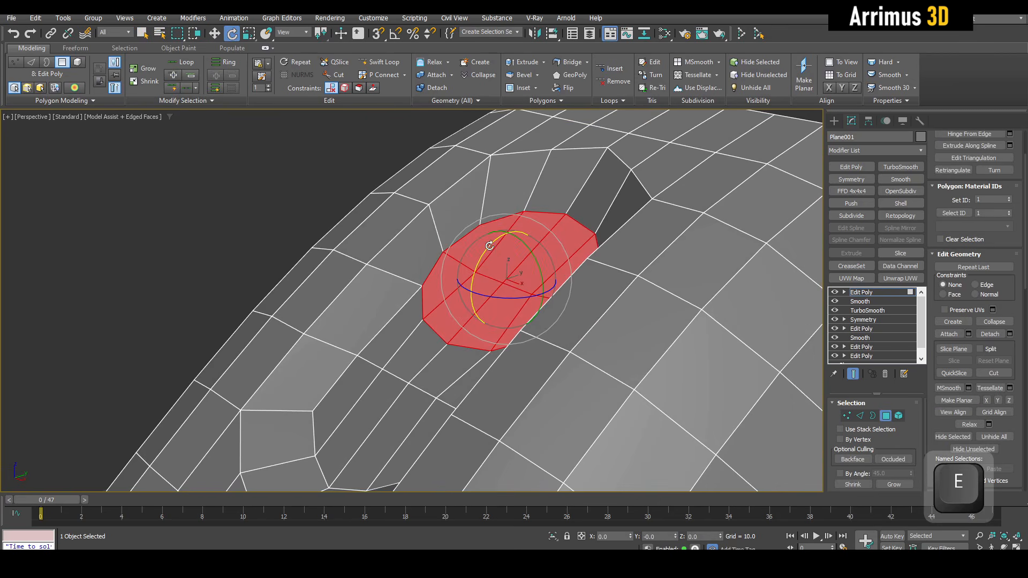
{"action": "left_click_drag", "start_coordinate": [487, 245], "coordinate": [455, 291]}
{"action": "scroll", "coordinate": [515, 278], "scroll_direction": "down", "scroll_amount": 2}
{"action": "key", "text": "w"}
{"action": "middle_click_drag", "start_coordinate": [516, 280], "coordinate": [509, 247], "text": "alt"}
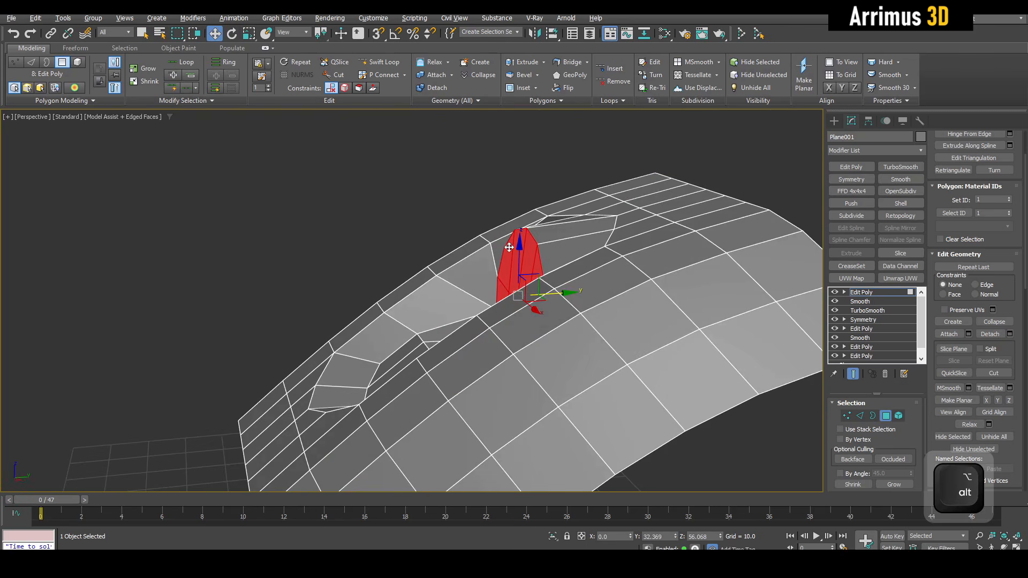
{"action": "left_click_drag", "start_coordinate": [533, 273], "coordinate": [540, 230]}
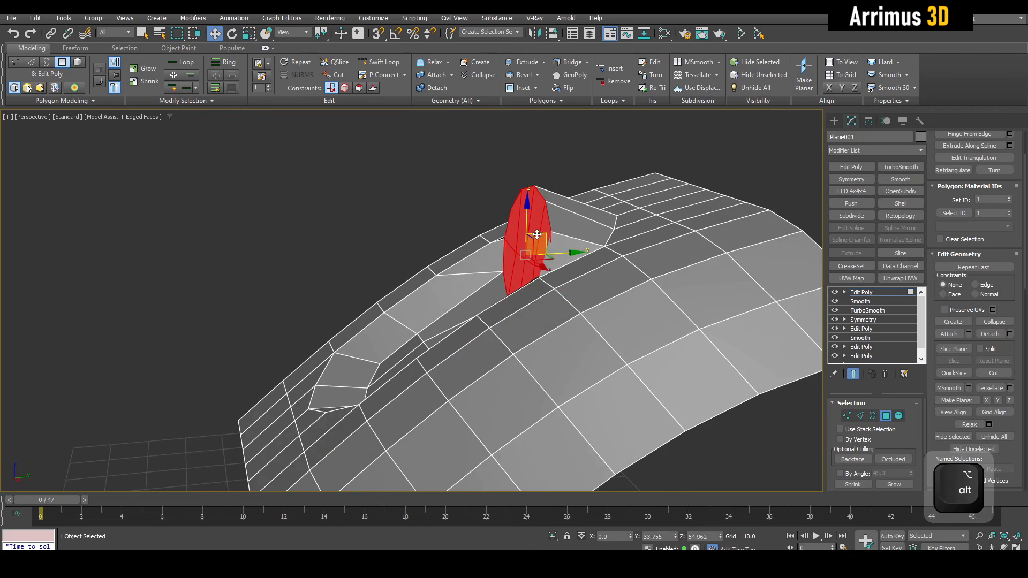
- Select the cross edges of the recess floor below the circular face and bend them into a smooth, curved trough
{"action": "middle_click_drag", "start_coordinate": [537, 235], "coordinate": [610, 247], "text": "alt"}
{"action": "scroll", "coordinate": [495, 290], "scroll_direction": "up", "scroll_amount": 3}
{"action": "key", "text": "2"}
{"action": "key", "text": "q"}
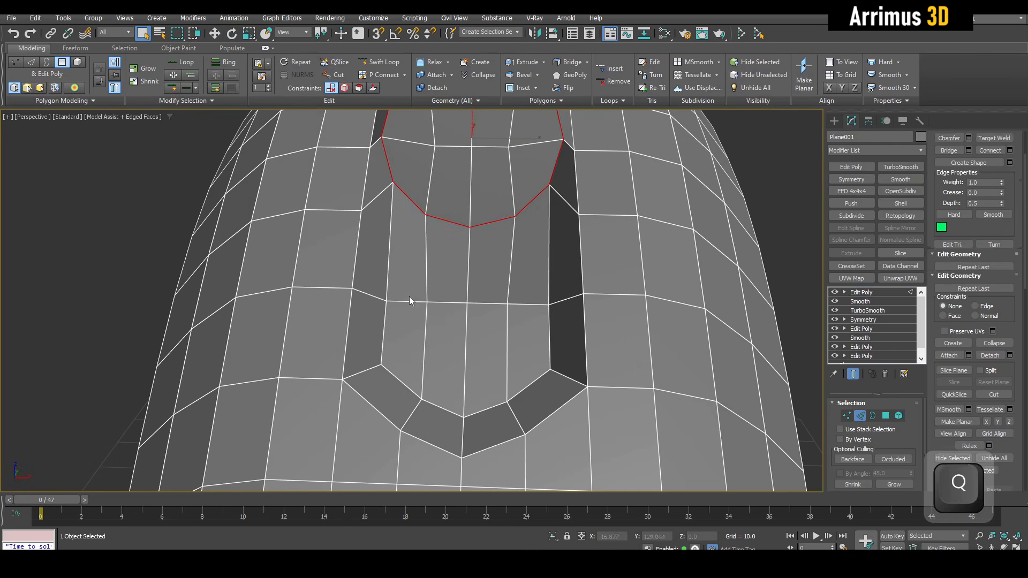
{"action": "left_click", "coordinate": [410, 301]}
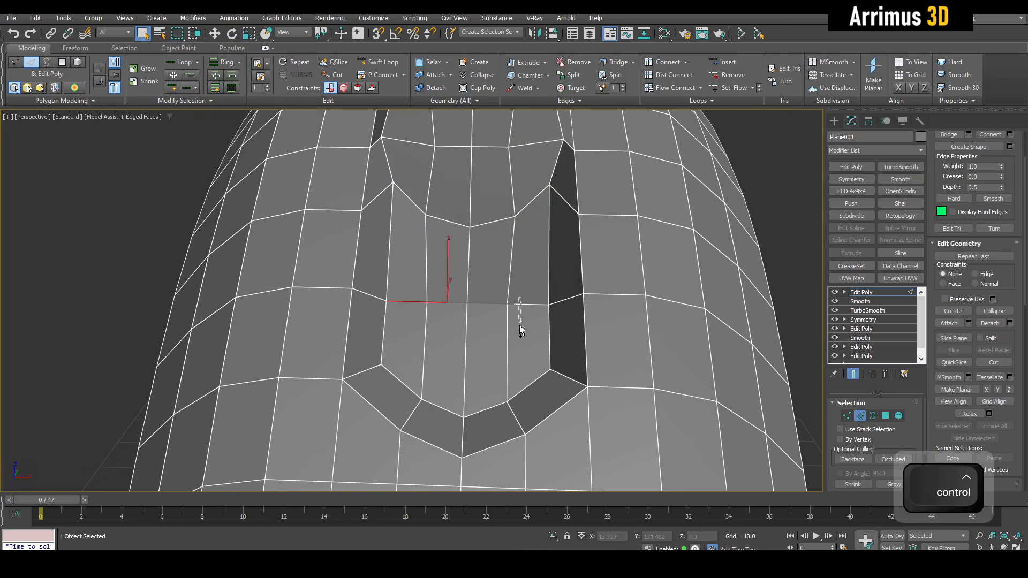
{"action": "left_click_drag", "start_coordinate": [519, 331], "coordinate": [521, 333], "text": "ctrl"}
{"action": "mouse_move", "coordinate": [520, 333]}
{"action": "middle_mouse_down", "text": "alt"}
{"action": "mouse_move", "coordinate": [462, 364]}
{"action": "mouse_move", "coordinate": [461, 296]}
{"action": "mouse_move", "coordinate": [529, 306]}
{"action": "mouse_move", "coordinate": [524, 325]}
{"action": "mouse_move", "coordinate": [471, 291]}
{"action": "mouse_move", "coordinate": [524, 342]}
{"action": "middle_mouse_up", "text": "alt"}
{"action": "key", "text": "ctrl+shift+s"}
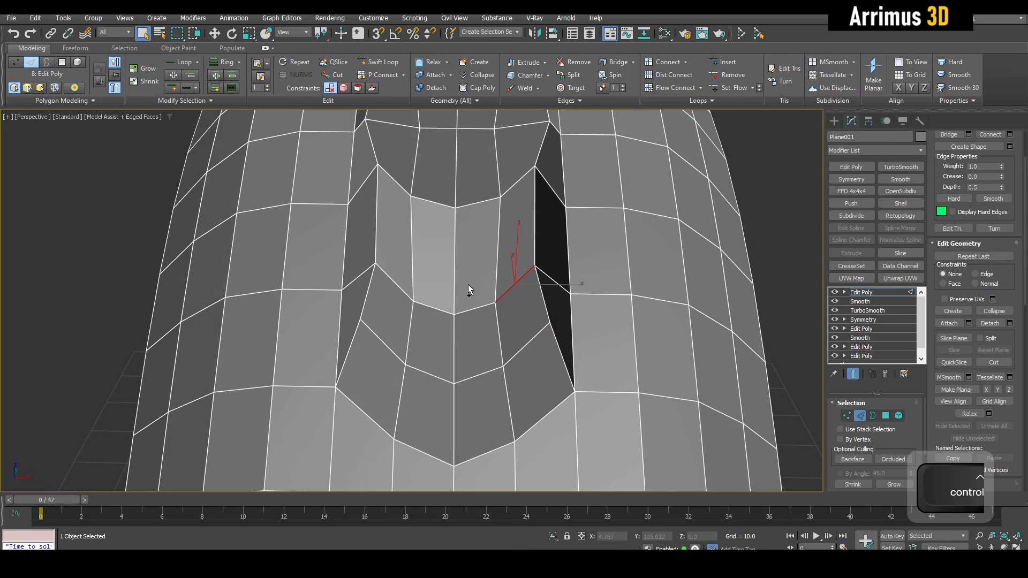
{"action": "middle_click_drag", "start_coordinate": [394, 308], "coordinate": [526, 328], "text": "alt"}
{"action": "key", "text": "space"}
- Leave edge editing and add a Symmetry modifier that mirrors the mesh across the X axis
{"action": "key", "text": "F4"}
{"action": "key", "text": "2"}
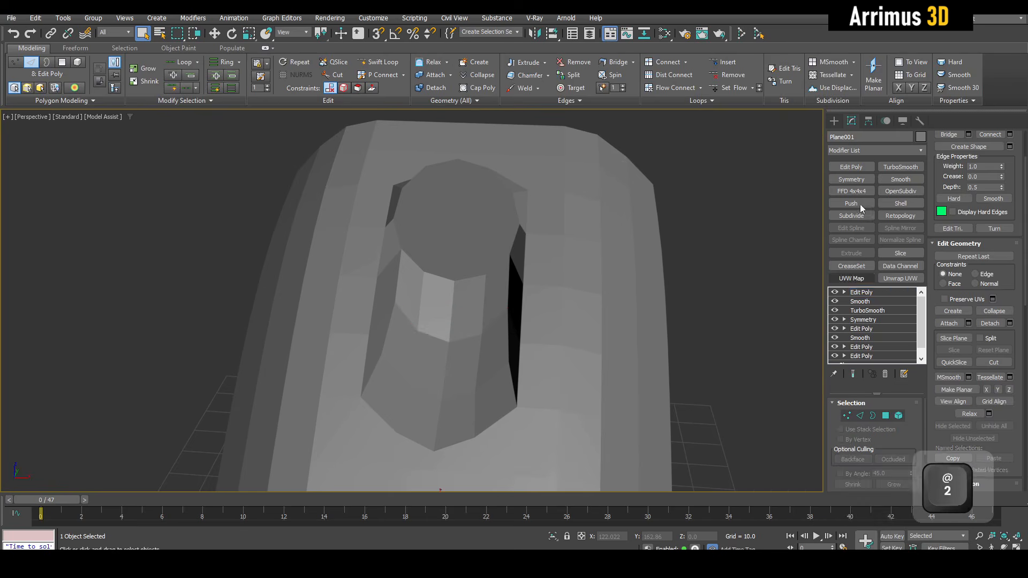
{"action": "left_click", "coordinate": [851, 179]}
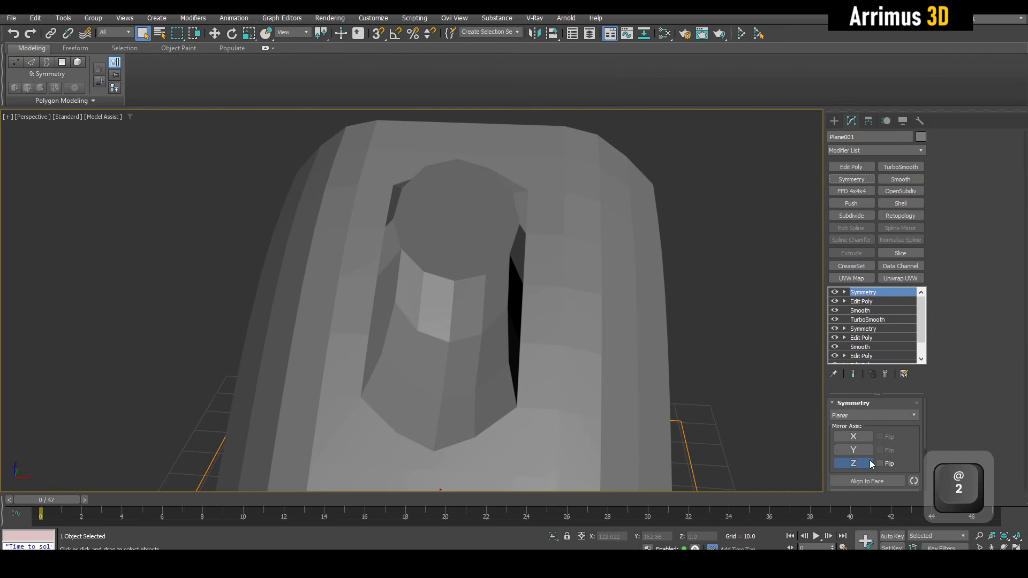
{"action": "left_click", "coordinate": [863, 442]}
{"action": "key", "text": "F4"}
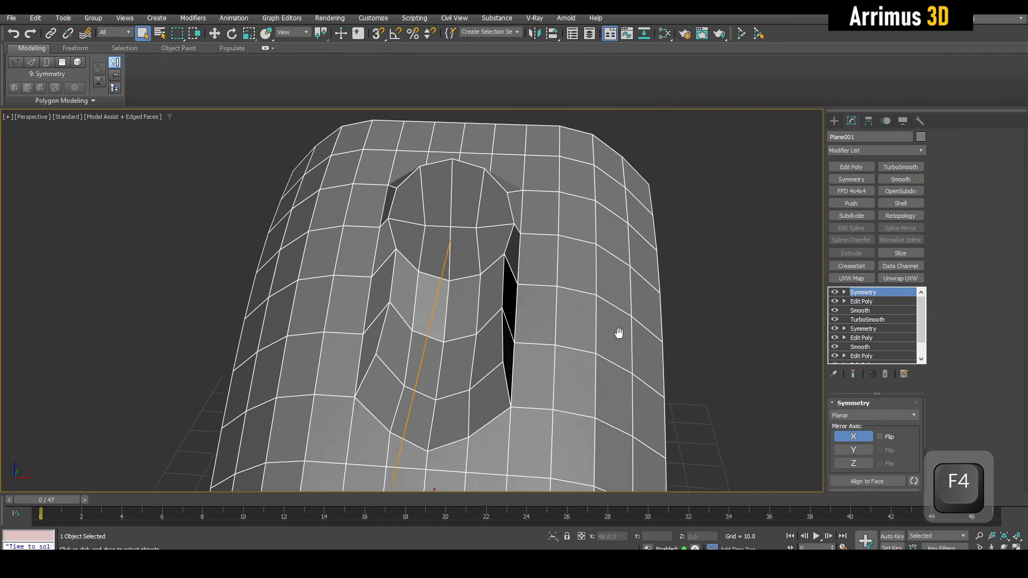
{"action": "middle_click_drag", "start_coordinate": [620, 335], "coordinate": [541, 257], "text": "alt"}
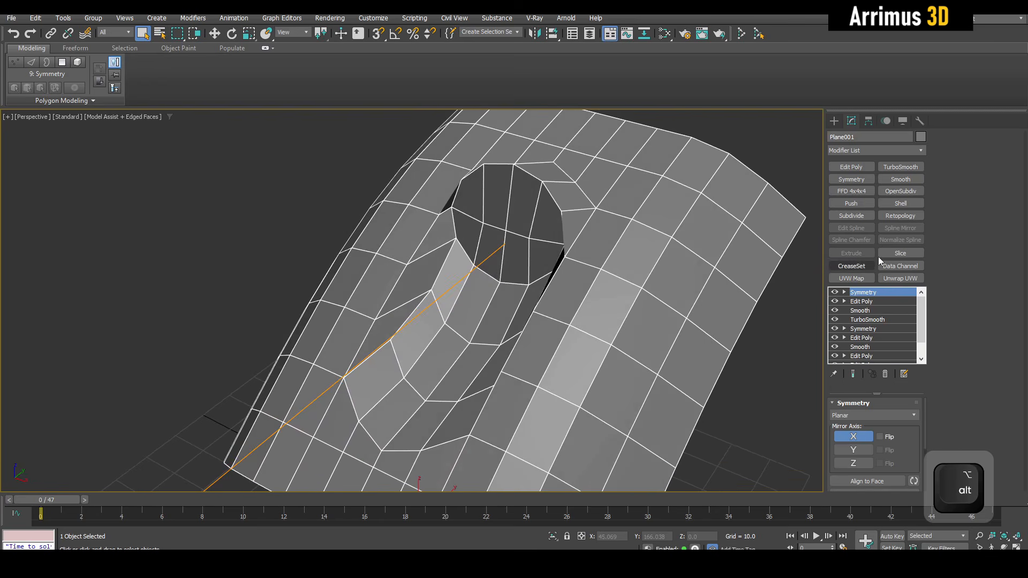
- Add a TurboSmooth modifier with 2 iterations and Isoline Display, and copy it together with the Symmetry modifier below
{"action": "left_click", "coordinate": [900, 166]}
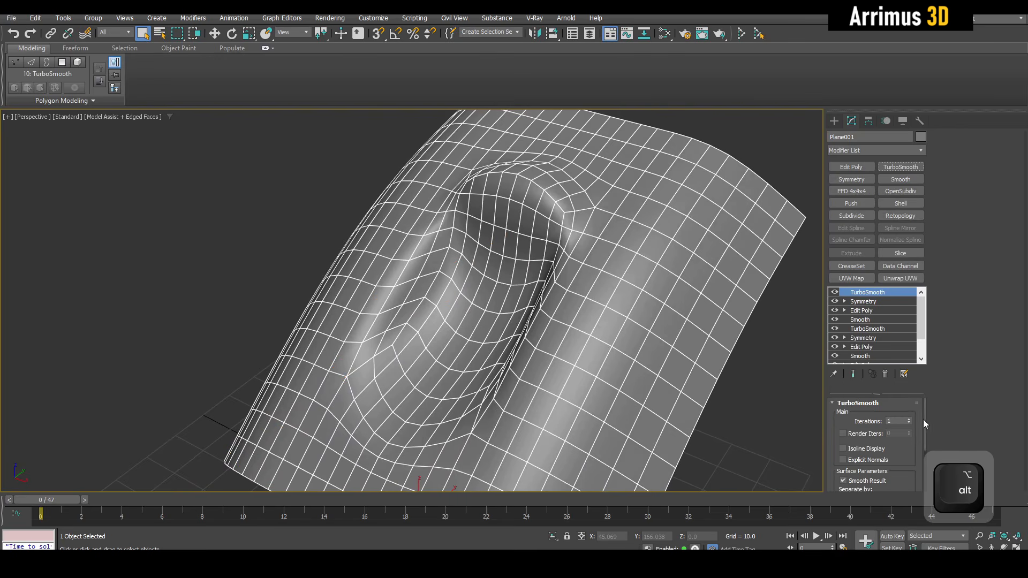
{"action": "type", "text": "2"}
{"action": "key", "text": "F4"}
{"action": "key", "text": "F4"}
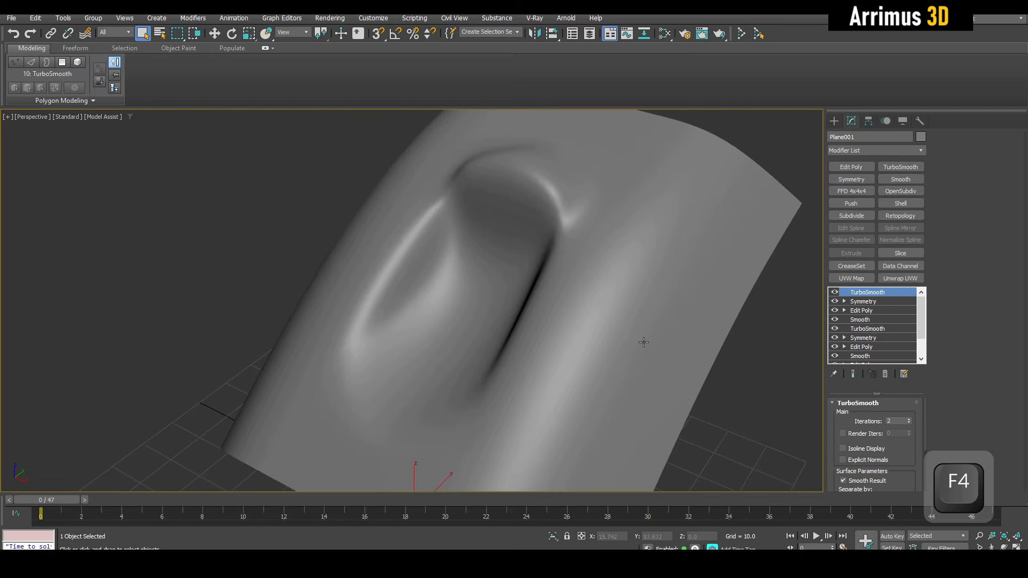
{"action": "left_click", "coordinate": [879, 450]}
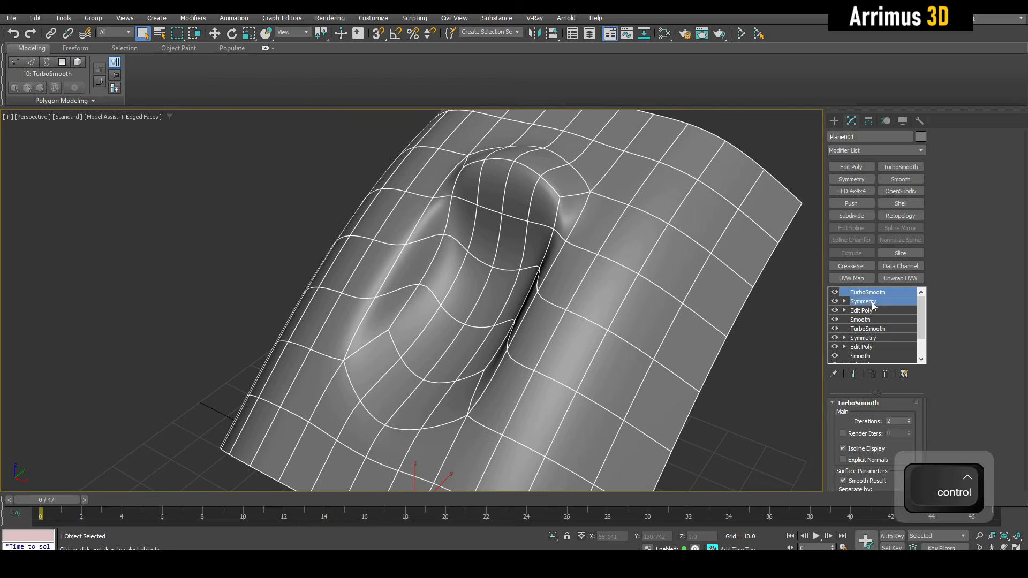
{"action": "right_click", "coordinate": [872, 303]}
{"action": "left_click", "coordinate": [901, 346]}
- In the Edit Poly below the top Symmetry, inset the upright circular face to form a narrow ring around it
{"action": "left_click", "coordinate": [868, 311]}
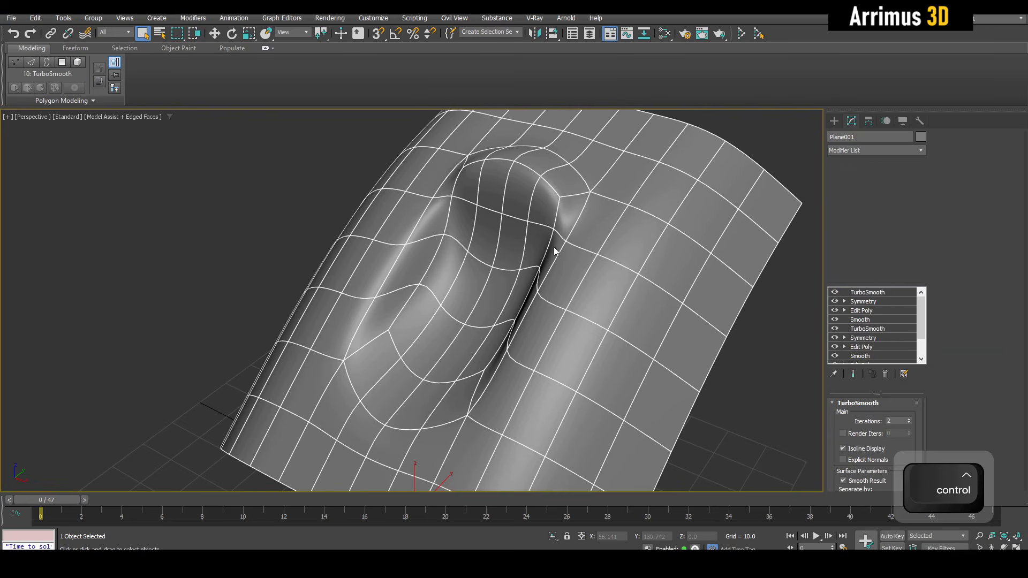
{"action": "key", "text": "4"}
{"action": "key", "text": "z"}
{"action": "middle_click_drag", "start_coordinate": [515, 273], "coordinate": [499, 249], "text": "alt"}
{"action": "key", "text": "r"}
{"action": "left_click_drag", "start_coordinate": [479, 257], "coordinate": [483, 266], "text": "shift"}
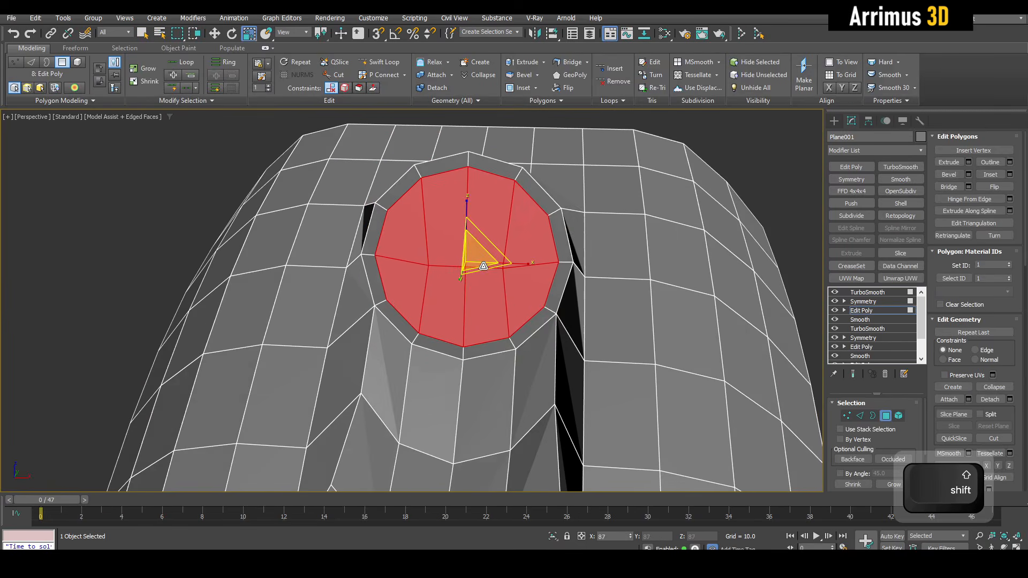
- Examine the smoothed surface around the circular face and recess walls, comparing it with the unsmoothed mesh
{"action": "key", "text": "w"}
{"action": "middle_click_drag", "start_coordinate": [484, 266], "coordinate": [548, 280], "text": "alt"}
{"action": "key", "text": "q"}
{"action": "scroll", "coordinate": [480, 288], "scroll_direction": "down", "scroll_amount": 2}
{"action": "key", "text": "space"}
{"action": "key", "text": "F4"}
{"action": "key", "text": "F4"}
{"action": "key", "text": "space"}
{"action": "key", "text": "F4"}
{"action": "key", "text": "space"}
{"action": "key", "text": "4"}
{"action": "scroll", "coordinate": [580, 275], "scroll_direction": "down", "scroll_amount": 3}
{"action": "scroll", "coordinate": [541, 292], "scroll_direction": "up", "scroll_amount": 3}
{"action": "key", "text": "F4"}
{"action": "key", "text": "space"}
{"action": "scroll", "coordinate": [523, 344], "scroll_direction": "up", "scroll_amount": 2}
- Insert a supporting edge loop along the recess wall close to its outer rim and preview the smoothed surface
{"action": "key", "text": "1"}
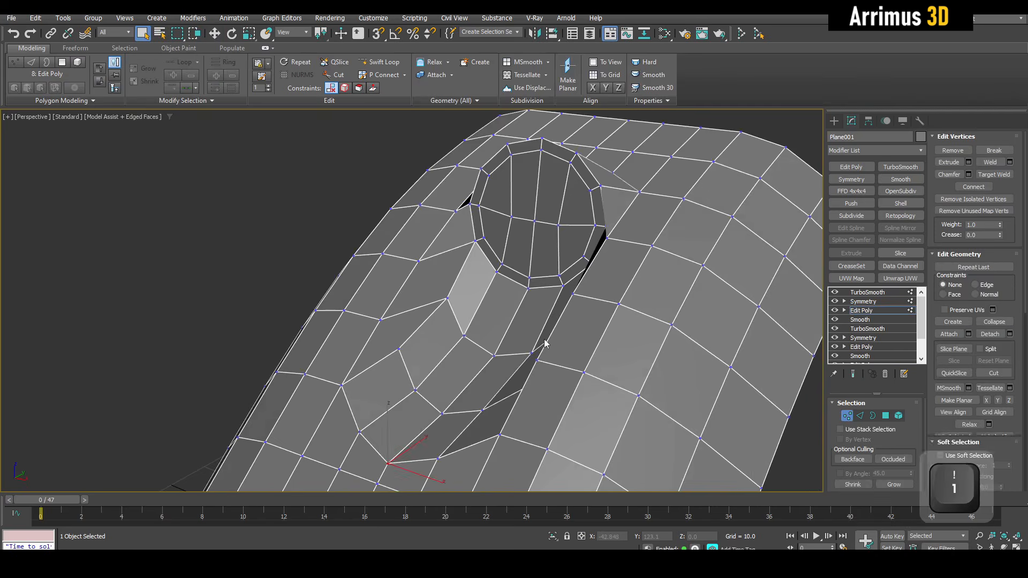
{"action": "middle_click_drag", "start_coordinate": [545, 344], "coordinate": [592, 367], "text": "alt"}
{"action": "scroll", "coordinate": [646, 346], "scroll_direction": "up", "scroll_amount": 3}
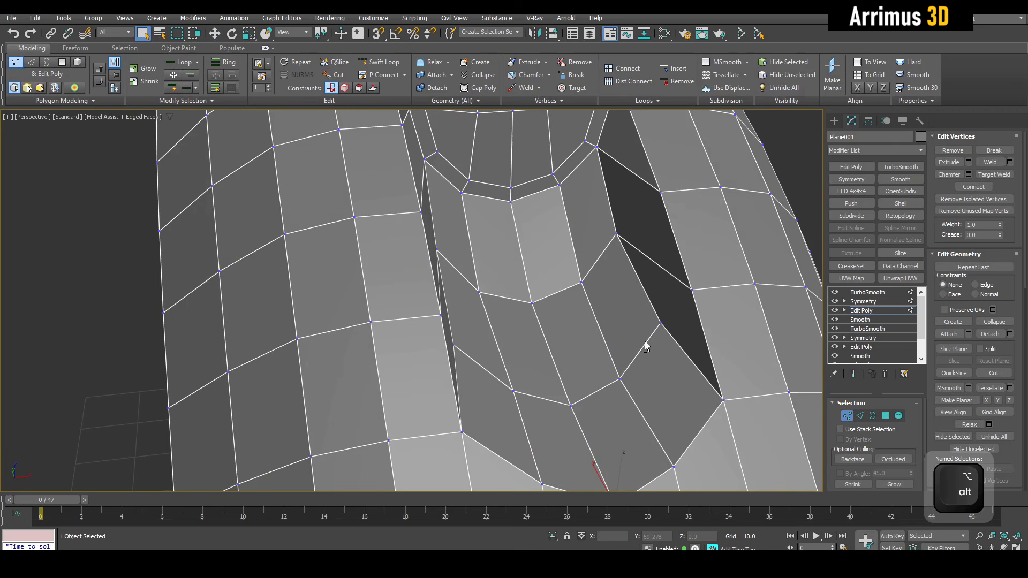
{"action": "left_click", "coordinate": [702, 385]}
{"action": "right_click", "coordinate": [704, 353]}
{"action": "middle_click_drag", "start_coordinate": [704, 353], "coordinate": [621, 338], "text": "alt"}
{"action": "key", "text": "space"}
{"action": "key", "text": "F4"}
{"action": "key", "text": "q"}
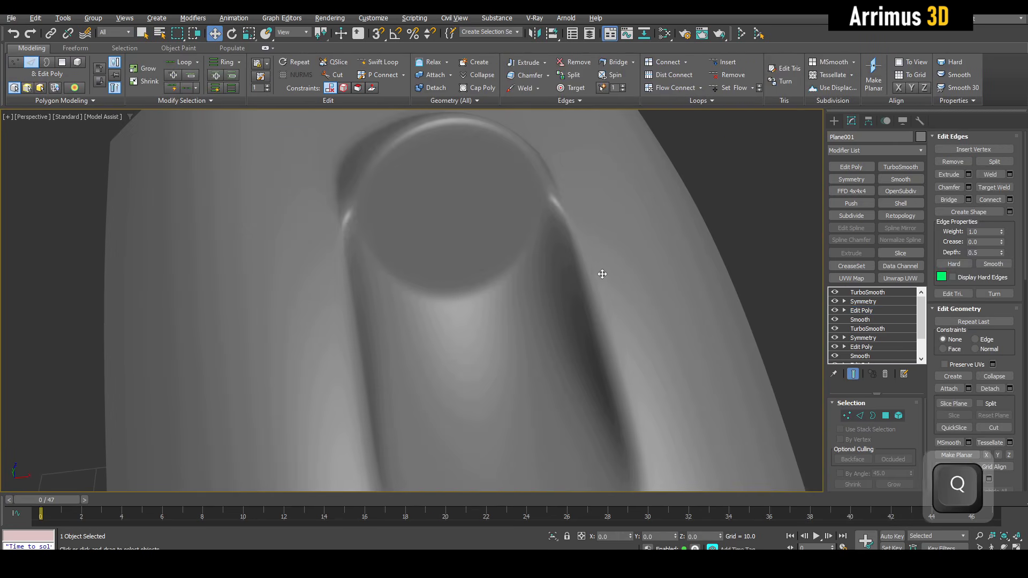
- Make one independent copy of the recessed surface beside the original along the X axis
{"action": "scroll", "coordinate": [603, 274], "scroll_direction": "down", "scroll_amount": 3}
{"action": "middle_click_drag", "start_coordinate": [602, 274], "coordinate": [377, 286], "text": "alt"}
{"action": "scroll", "coordinate": [571, 283], "scroll_direction": "down", "scroll_amount": 4}
{"action": "key", "text": "w"}
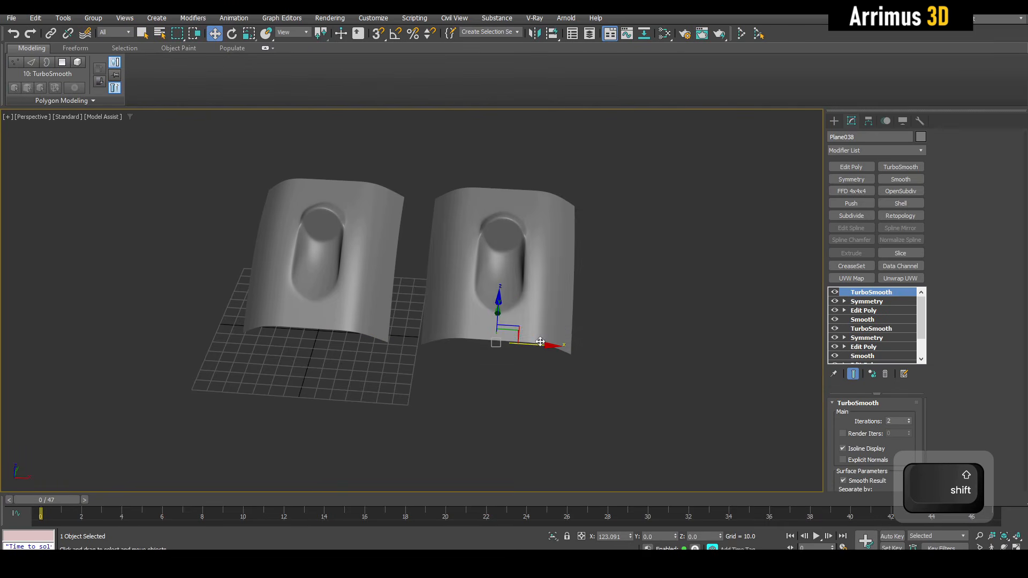
{"action": "left_click_drag", "start_coordinate": [540, 342], "coordinate": [523, 340], "text": "shift"}
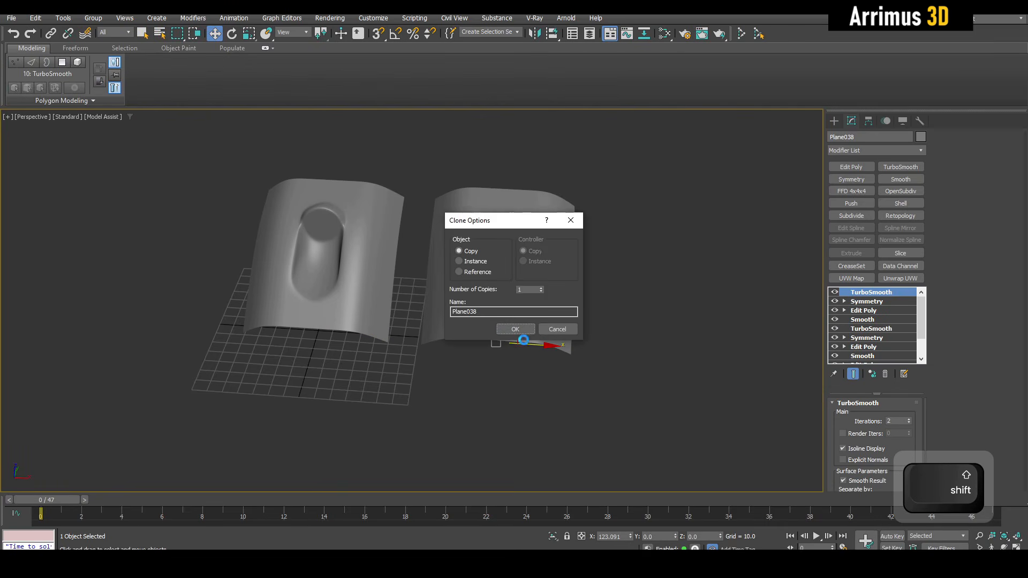
{"action": "left_click", "coordinate": [525, 330]}
- Delete all of the copy's modifiers above its lower Symmetry modifier, including both TurboSmooth modifiers
{"action": "key", "text": "F4"}
{"action": "scroll", "coordinate": [557, 331], "scroll_direction": "up", "scroll_amount": 4}
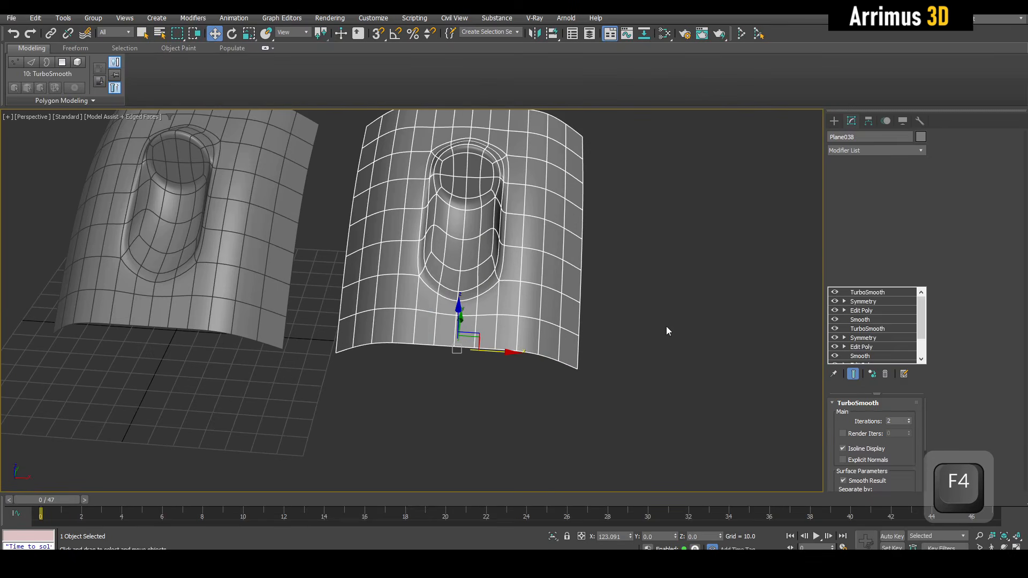
{"action": "left_click", "coordinate": [873, 321], "text": "shift"}
{"action": "right_click", "coordinate": [872, 321]}
{"action": "left_click", "coordinate": [899, 339]}
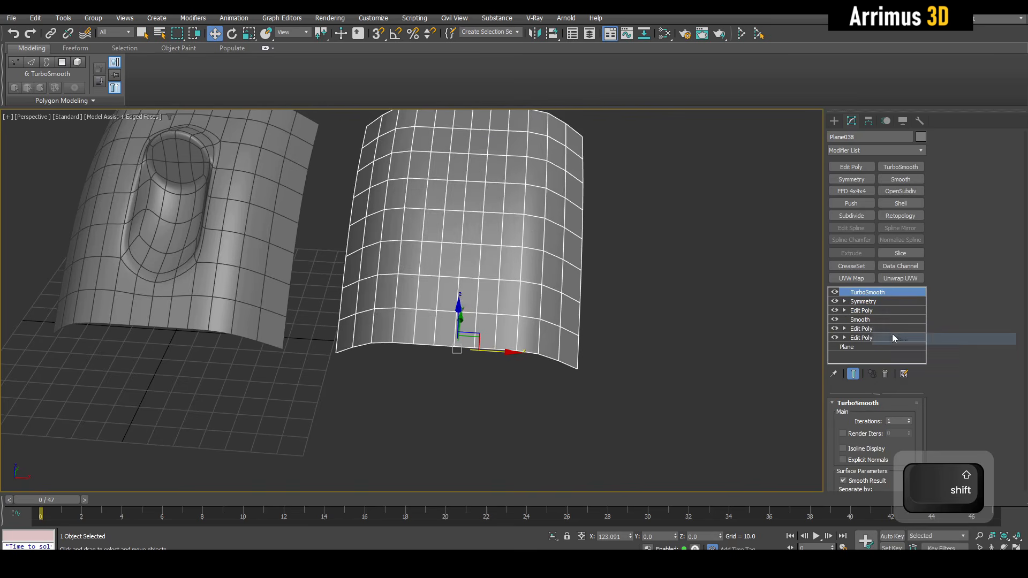
{"action": "middle_click_drag", "start_coordinate": [674, 271], "coordinate": [693, 318], "text": "alt"}
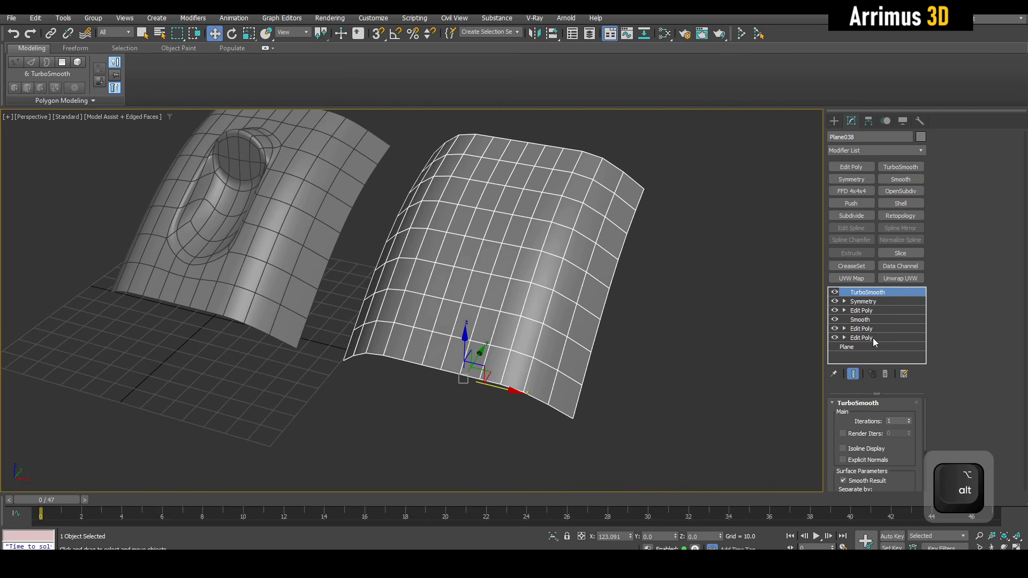
{"action": "left_click", "coordinate": [836, 294]}
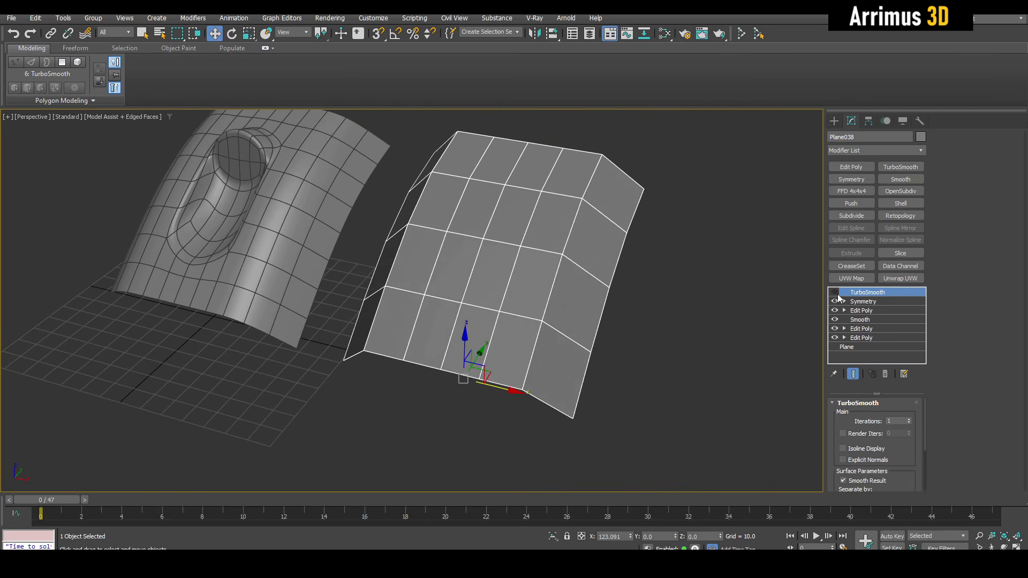
{"action": "right_click", "coordinate": [857, 290]}
{"action": "left_click", "coordinate": [879, 309]}
{"action": "mouse_move", "coordinate": [682, 264]}
{"action": "middle_mouse_down"}
{"action": "mouse_move", "coordinate": [686, 284]}
{"action": "mouse_move", "coordinate": [680, 277]}
{"action": "middle_mouse_up"}
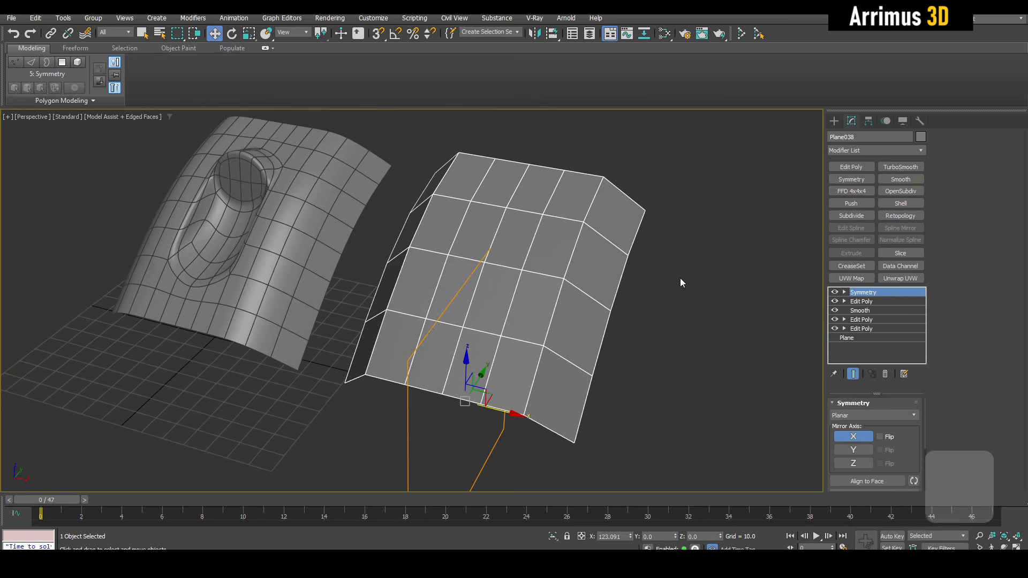
- Add an Edit Poly modifier above the Symmetry and select the four central polygons of the copied surface
{"action": "key", "text": "e"}
{"action": "key", "text": "4"}
{"action": "key", "text": "q"}
{"action": "scroll", "coordinate": [505, 234], "scroll_direction": "up", "scroll_amount": 3}
{"action": "middle_click_drag", "start_coordinate": [505, 252], "coordinate": [466, 251], "text": "alt"}
{"action": "left_click", "coordinate": [459, 229]}
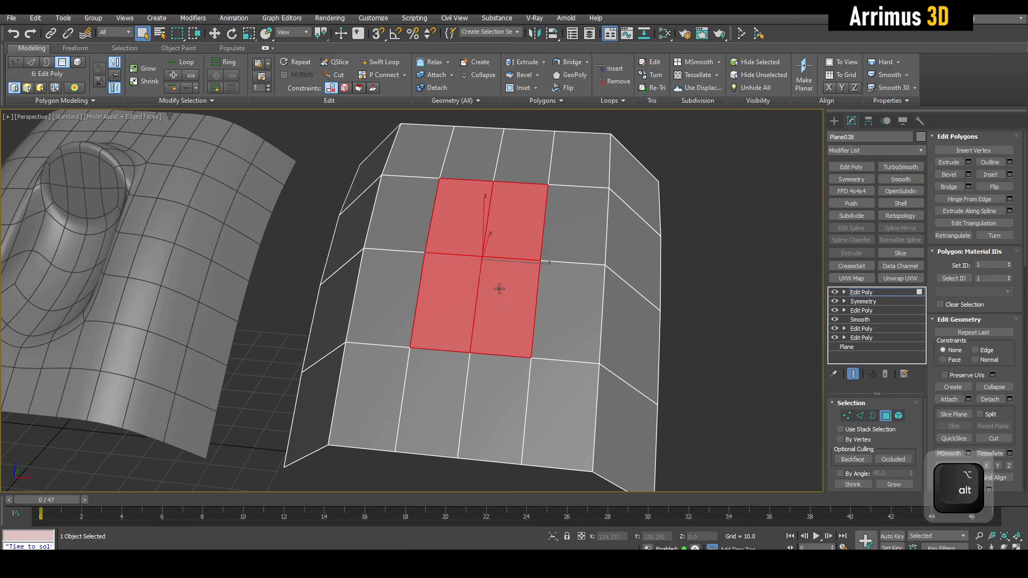
{"action": "middle_click_drag", "start_coordinate": [499, 289], "coordinate": [491, 299], "text": "alt"}
{"action": "scroll", "coordinate": [491, 298], "scroll_direction": "up", "scroll_amount": 3}
{"action": "scroll", "coordinate": [485, 250], "scroll_direction": "down", "scroll_amount": 2}
{"action": "middle_click_drag", "start_coordinate": [484, 250], "coordinate": [538, 251], "text": "alt"}
{"action": "scroll", "coordinate": [493, 266], "scroll_direction": "up", "scroll_amount": 3}
{"action": "scroll", "coordinate": [503, 259], "scroll_direction": "down", "scroll_amount": 3}
- Insert an edge loop along the outer side strip with Swift Loop and even out the neighbouring loop for a rounder curve
{"action": "key", "text": "1"}
{"action": "key", "text": "alt+c"}
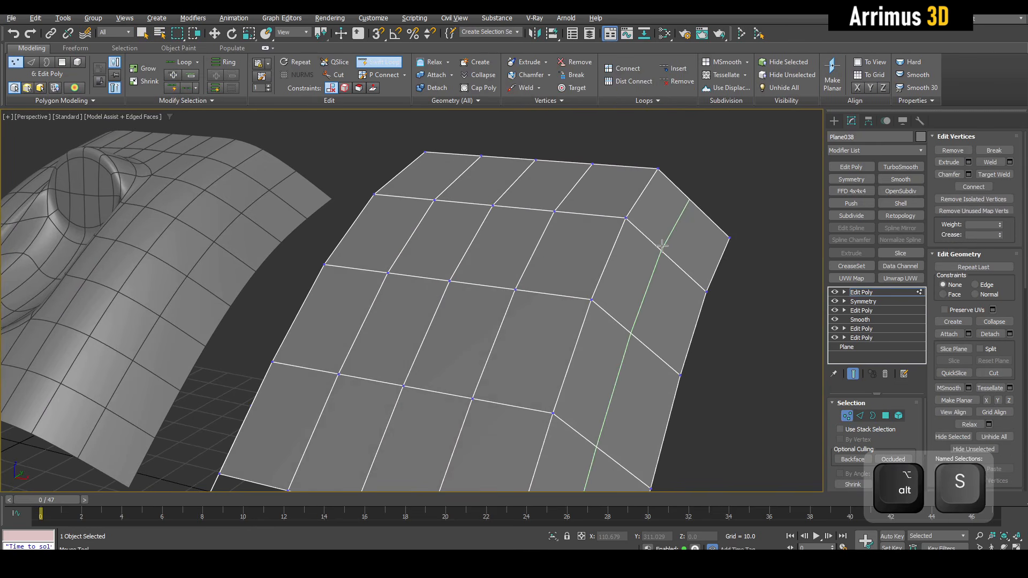
{"action": "left_click", "coordinate": [662, 245]}
{"action": "key", "text": "q"}
{"action": "double_click", "coordinate": [619, 238]}
{"action": "key", "text": "ctrl+space"}
{"action": "key", "text": "2"}
{"action": "middle_click_drag", "start_coordinate": [618, 239], "coordinate": [596, 248], "text": "alt"}
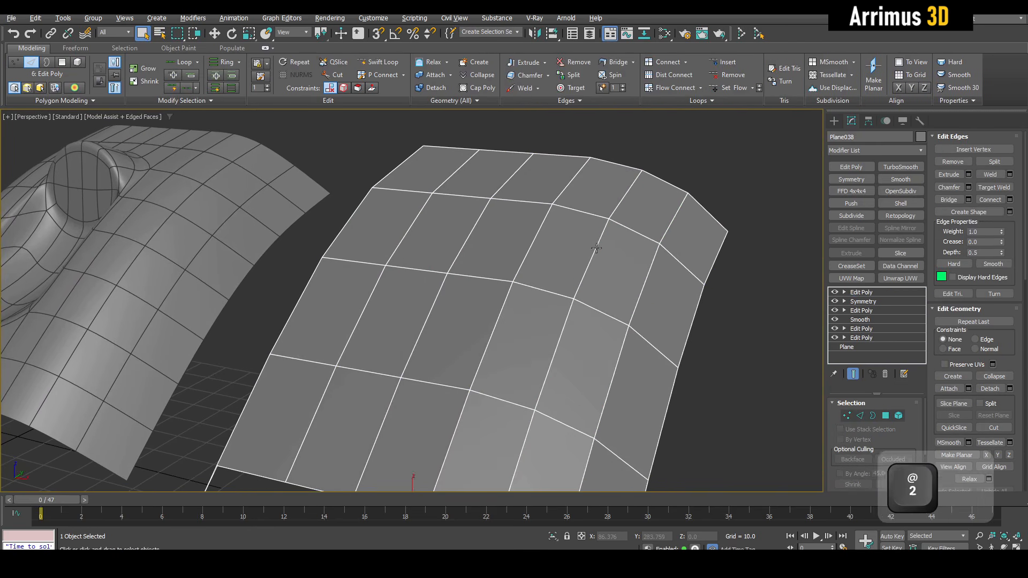
- Select the two central polygons in the second row under a new Edit Poly and reshape them into a hexagon with GeoPoly
{"action": "key", "text": "4"}
{"action": "middle_click_drag", "start_coordinate": [504, 230], "coordinate": [456, 214], "text": "alt"}
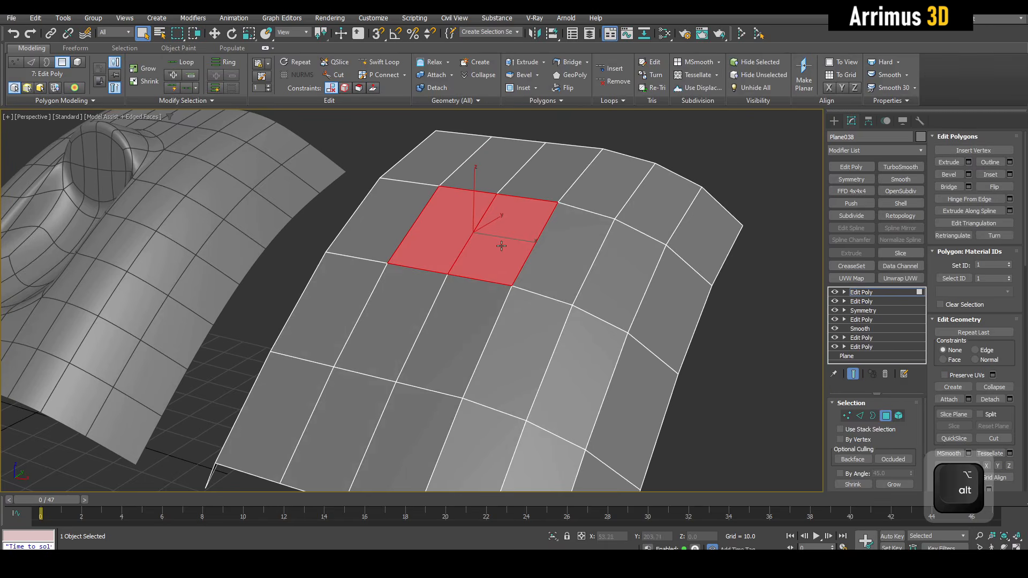
{"action": "scroll", "coordinate": [501, 246], "scroll_direction": "up", "scroll_amount": 2}
{"action": "key", "text": "alt+shift+d"}
{"action": "scroll", "coordinate": [513, 248], "scroll_direction": "down", "scroll_amount": 2}
- Rotate the hexagonal face until it stands nearly upright on the curved surface
{"action": "key", "text": "e"}
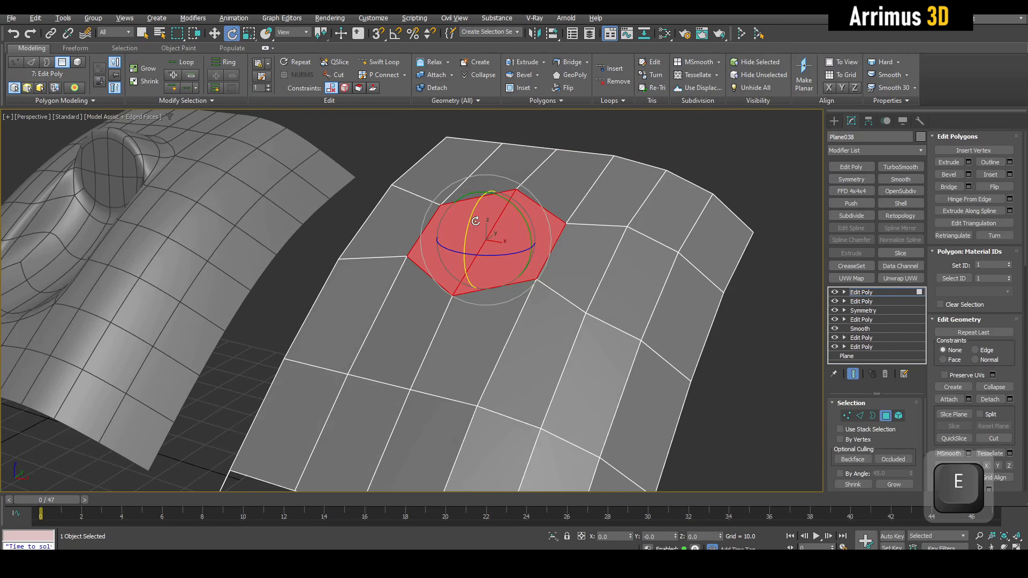
{"action": "left_click_drag", "start_coordinate": [473, 239], "coordinate": [476, 282]}
{"action": "right_click", "coordinate": [475, 282]}
{"action": "key", "text": "shift+e"}
{"action": "middle_click_drag", "start_coordinate": [512, 288], "coordinate": [512, 279], "text": "shift"}
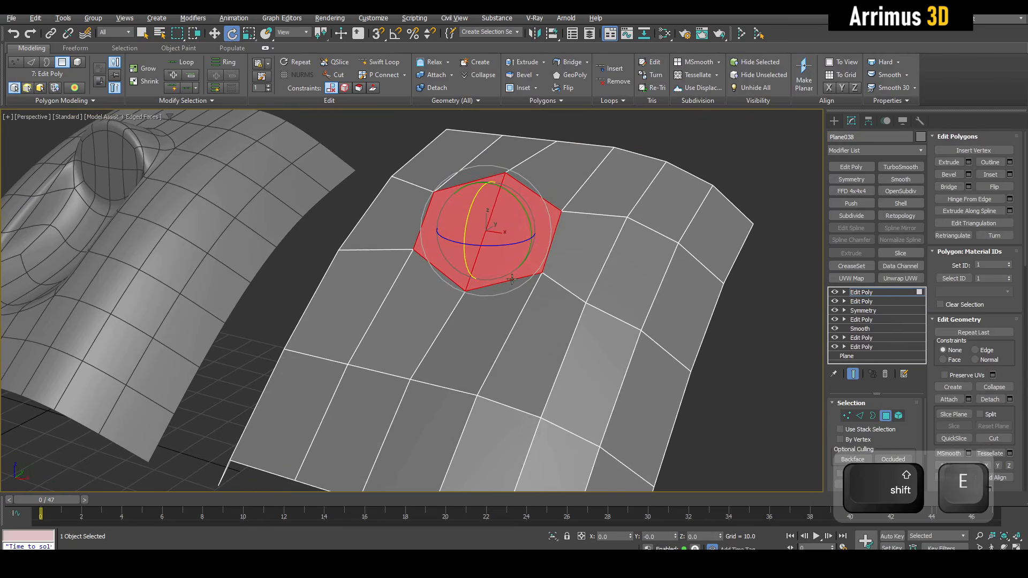
{"action": "left_click_drag", "start_coordinate": [473, 211], "coordinate": [469, 252]}
{"action": "key", "text": "q"}
{"action": "middle_click_drag", "start_coordinate": [636, 318], "coordinate": [601, 291]}
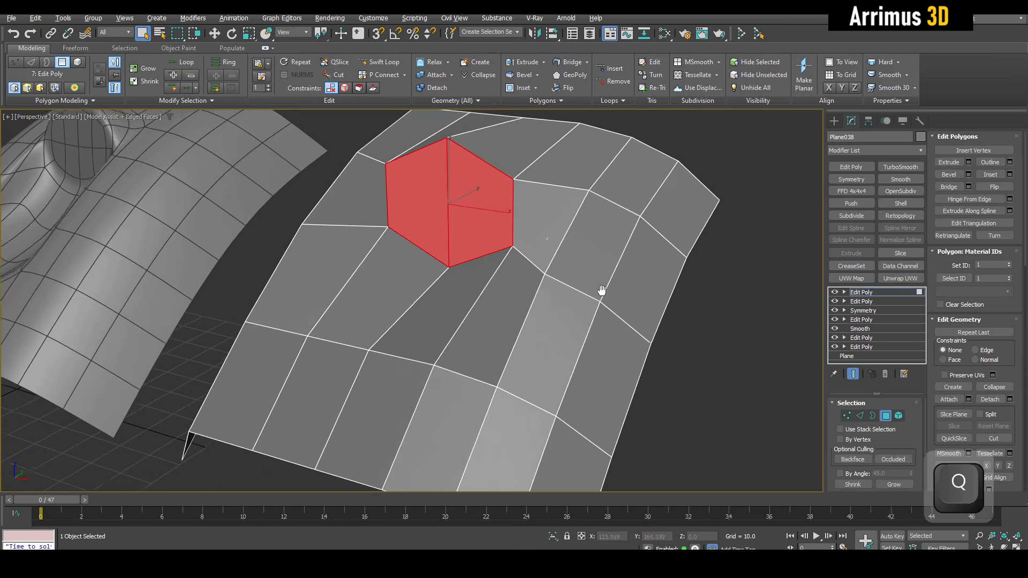
- Leave polygon editing and paste the copied Symmetry and TurboSmooth modifiers on top of the stack
{"action": "key", "text": "space"}
{"action": "left_click", "coordinate": [853, 293]}
{"action": "middle_click_drag", "start_coordinate": [594, 284], "coordinate": [608, 286], "text": "alt"}
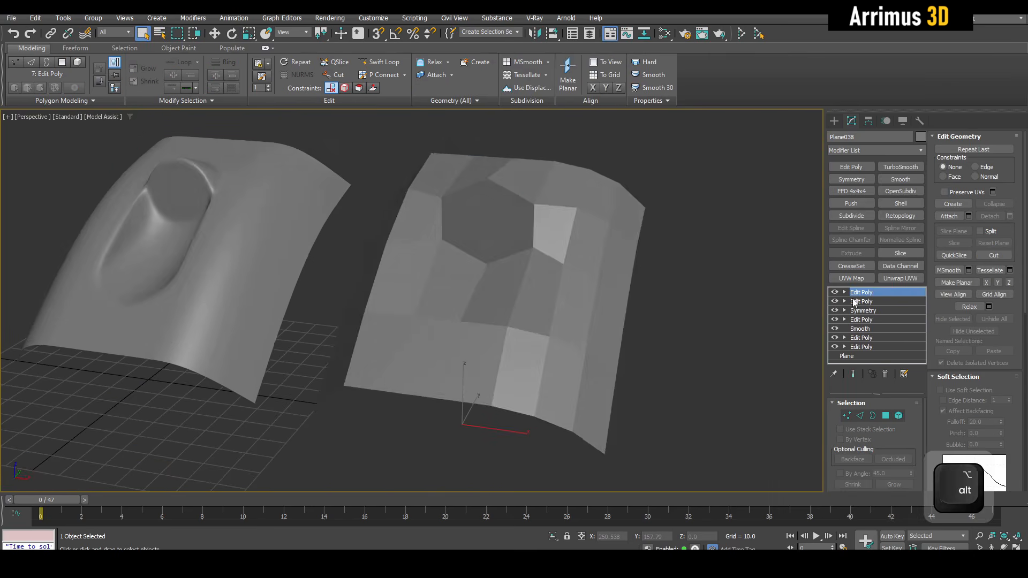
{"action": "key", "text": "F4"}
{"action": "right_click", "coordinate": [855, 293]}
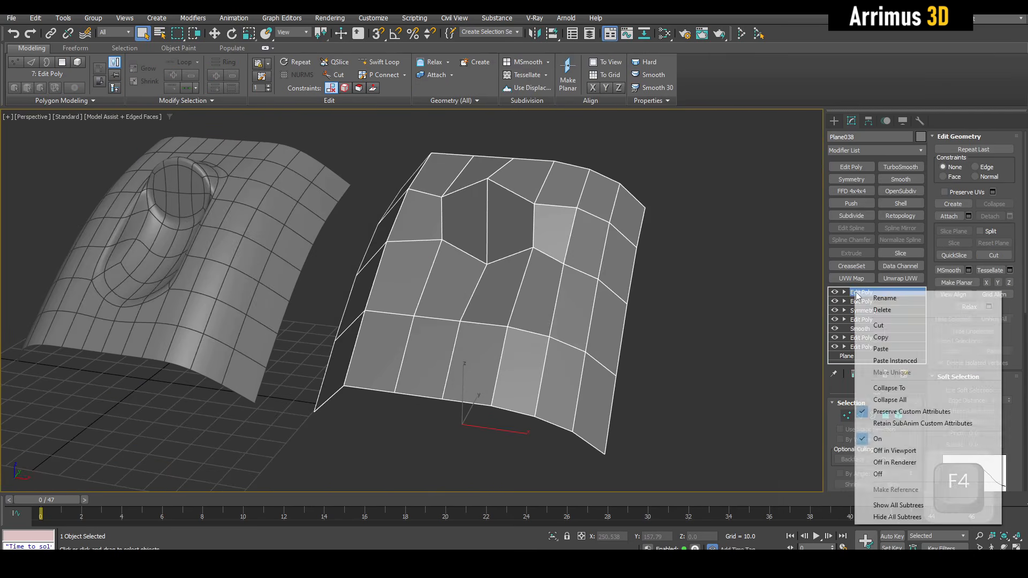
{"action": "left_click", "coordinate": [881, 349]}
{"action": "scroll", "coordinate": [739, 278], "scroll_direction": "up", "scroll_amount": 5}
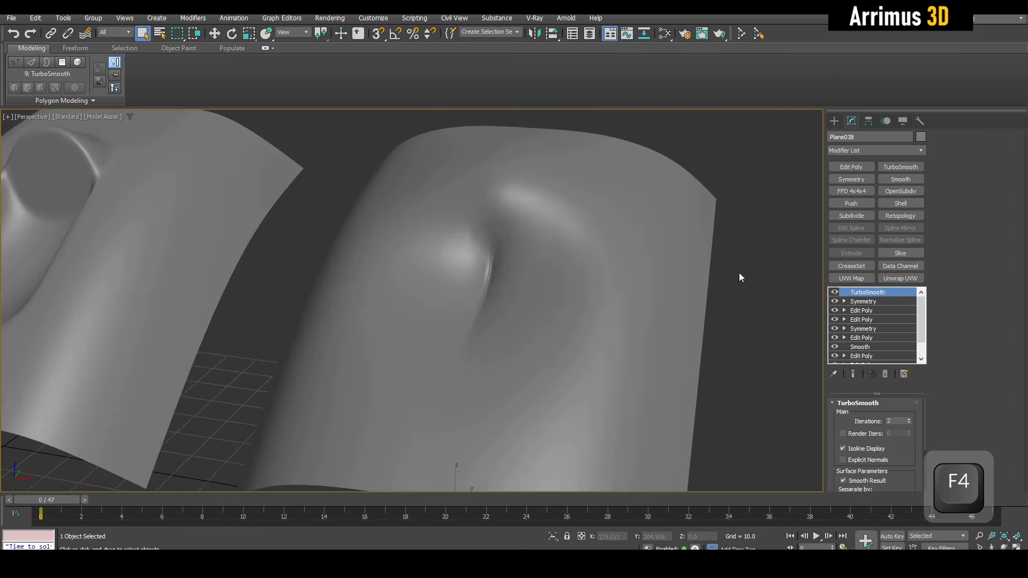
- In the Edit Poly below the Symmetry, adjust the outer side vertex column and the hexagonal face's lower edges
{"action": "left_click", "coordinate": [872, 310]}
{"action": "key", "text": "4"}
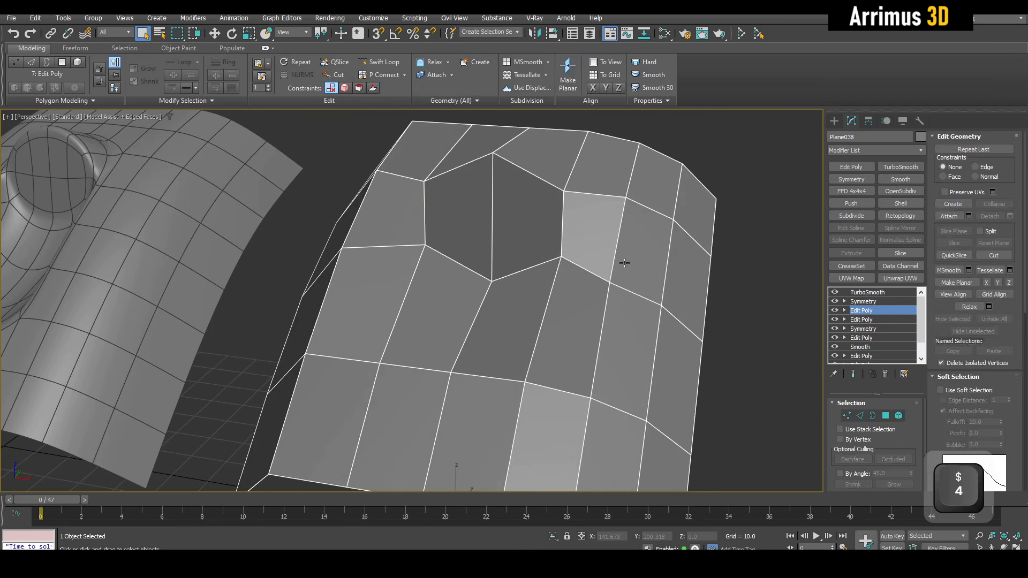
{"action": "middle_click_drag", "start_coordinate": [621, 265], "coordinate": [569, 246], "text": "alt"}
{"action": "key", "text": "w"}
{"action": "key", "text": "space"}
{"action": "key", "text": "space"}
{"action": "key", "text": "1"}
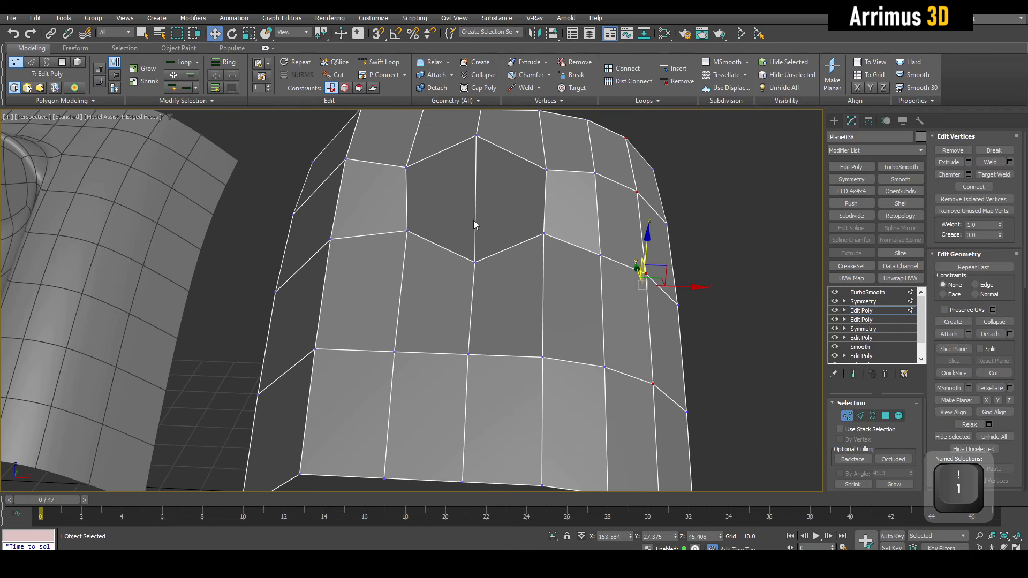
{"action": "key", "text": "2"}
{"action": "key", "text": "space"}
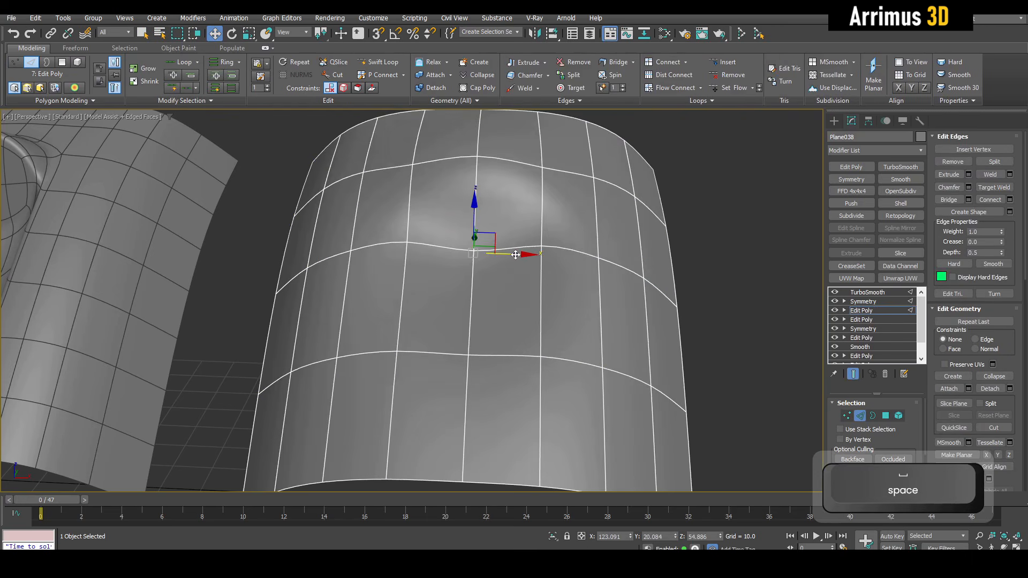
{"action": "middle_click_drag", "start_coordinate": [528, 255], "coordinate": [493, 251], "text": "alt"}
- Add another Edit Poly below the Symmetry and inset the hexagonal face
{"action": "key", "text": "4"}
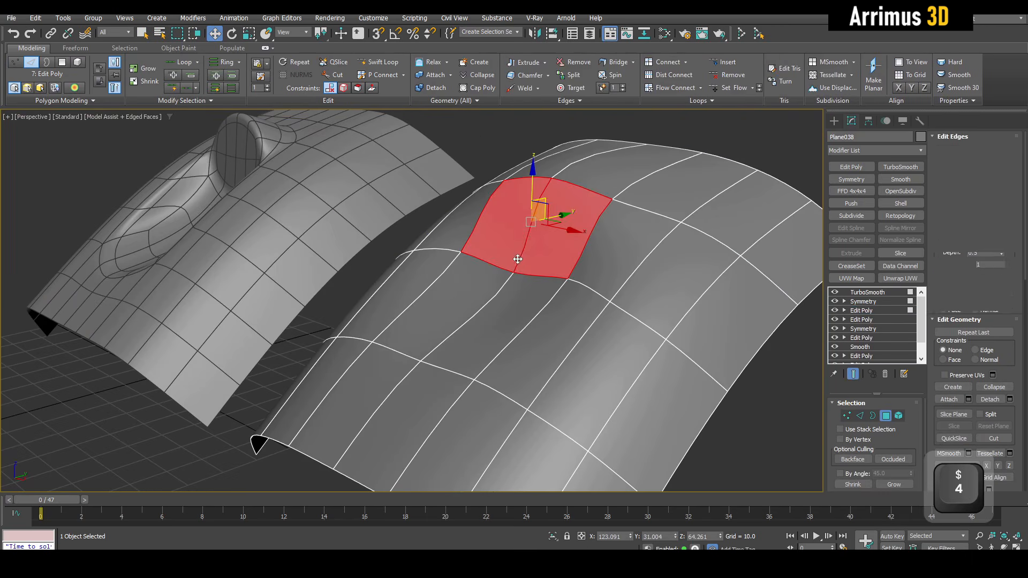
{"action": "key", "text": "4"}
{"action": "key", "text": "4"}
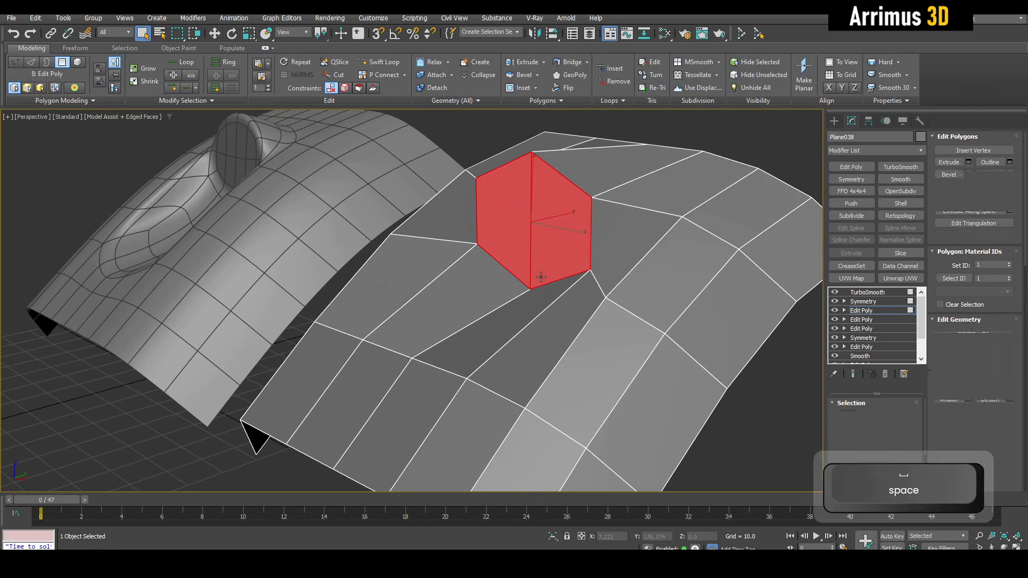
{"action": "key", "text": "r"}
{"action": "left_click_drag", "start_coordinate": [530, 230], "coordinate": [536, 235], "text": "shift"}
- Push the inset hexagonal face inward, inset it once more and preview the smoothed result
{"action": "scroll", "coordinate": [537, 226], "scroll_direction": "up", "scroll_amount": 3}
{"action": "key", "text": "ctrl+shift+b"}
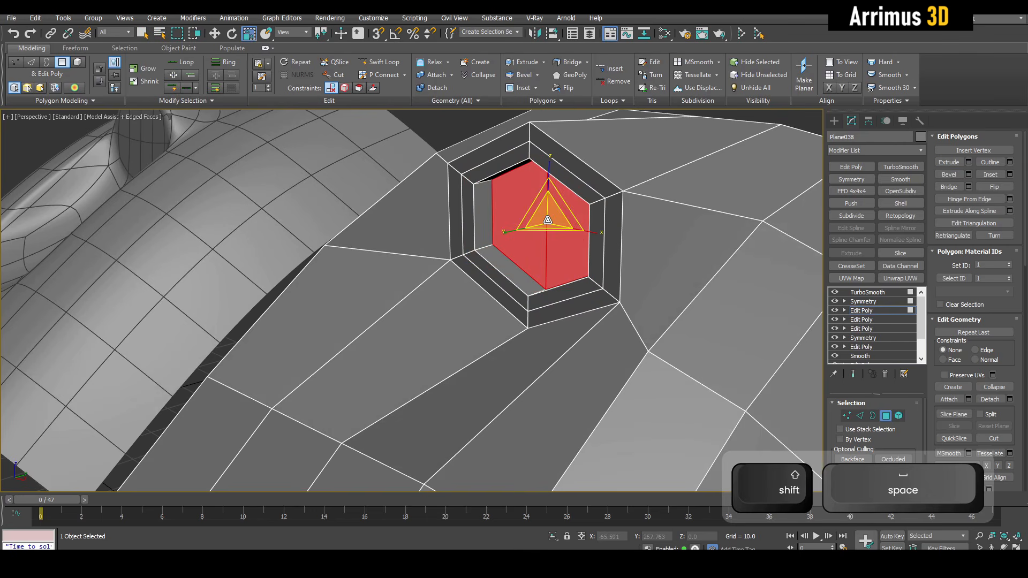
{"action": "left_click_drag", "start_coordinate": [547, 220], "coordinate": [547, 233], "text": "shift"}
{"action": "key", "text": "space"}
{"action": "middle_click_drag", "start_coordinate": [553, 252], "coordinate": [604, 307], "text": "alt"}
{"action": "scroll", "coordinate": [556, 267], "scroll_direction": "down", "scroll_amount": 4}
{"action": "key", "text": "F4"}
- Connect the vertex beside the hexagon's lower corner diagonally to the vertex in the row below, and preview the smoothing
{"action": "key", "text": "1"}
{"action": "scroll", "coordinate": [542, 228], "scroll_direction": "up", "scroll_amount": 4}
{"action": "key", "text": "F4"}
{"action": "key", "text": "space"}
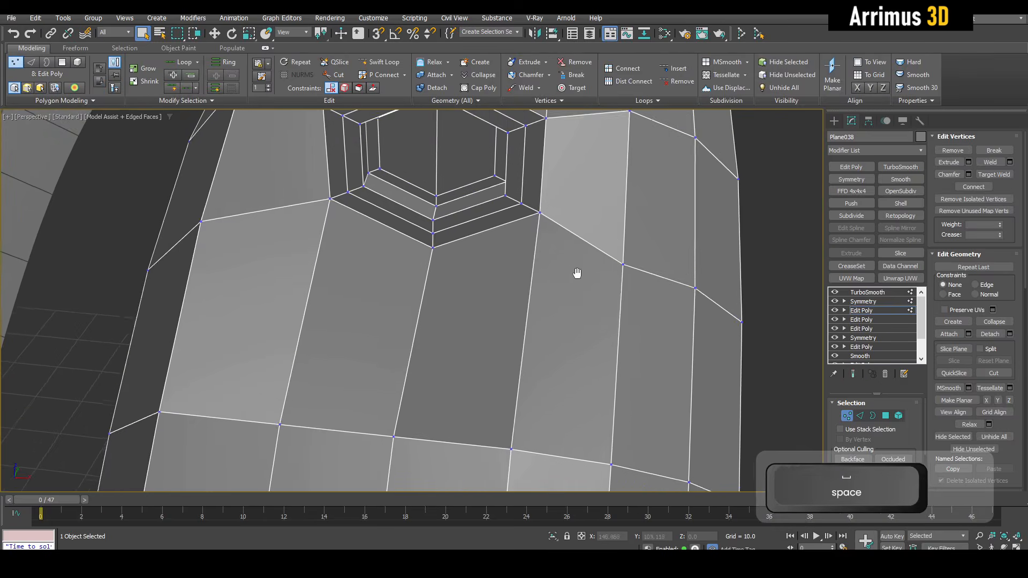
{"action": "middle_click_drag", "start_coordinate": [576, 273], "coordinate": [602, 253], "text": "alt"}
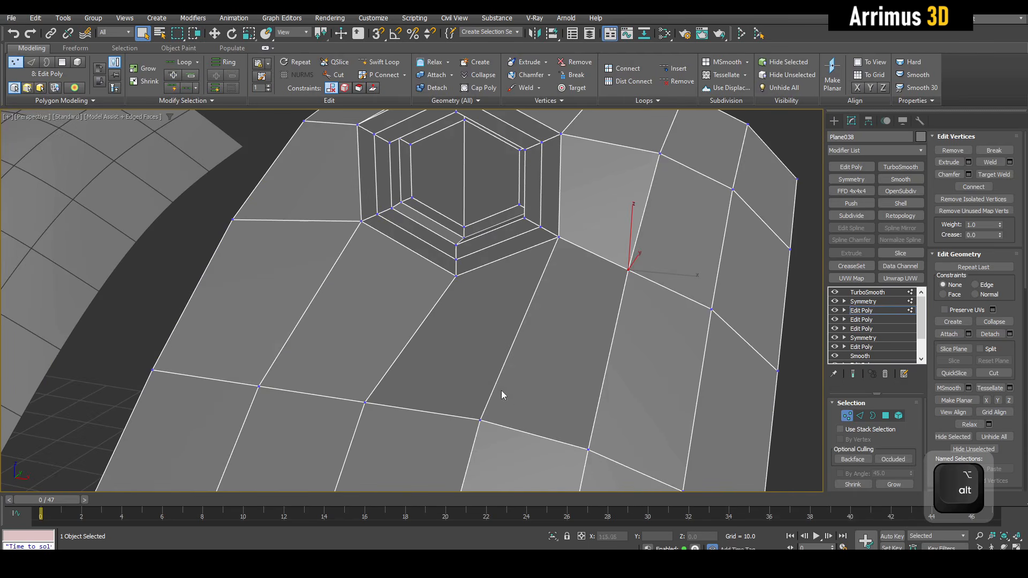
{"action": "left_click_drag", "start_coordinate": [513, 439], "coordinate": [512, 438], "text": "ctrl"}
{"action": "key", "text": "ctrl+shift+e"}
{"action": "middle_click_drag", "start_coordinate": [637, 291], "coordinate": [542, 315], "text": "alt"}
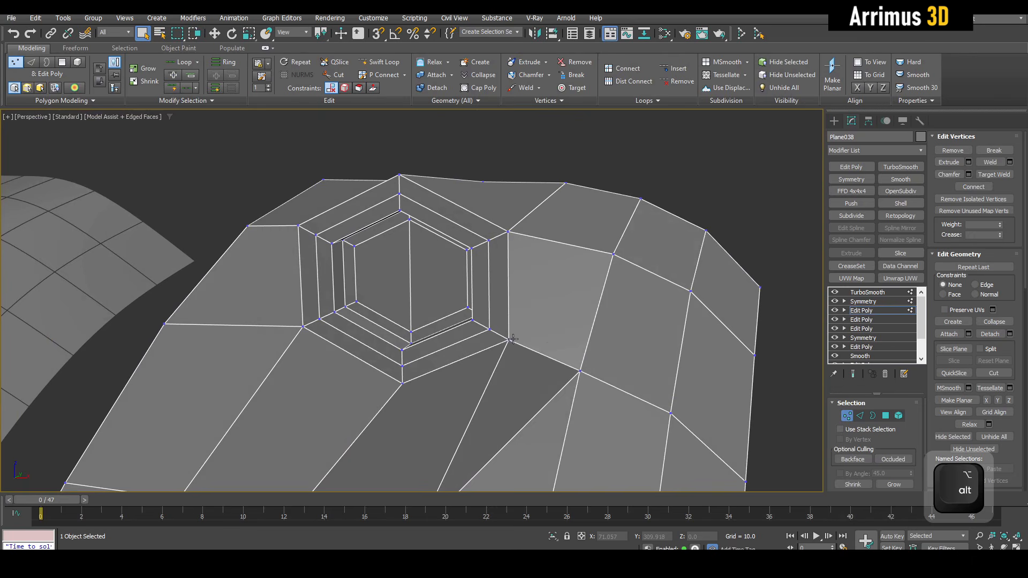
{"action": "mouse_move", "coordinate": [611, 250]}
{"action": "middle_mouse_down", "text": "alt"}
{"action": "mouse_move", "coordinate": [605, 298]}
{"action": "mouse_move", "coordinate": [607, 268]}
{"action": "middle_mouse_up", "text": "alt"}
{"action": "key", "text": "space"}
{"action": "key", "text": "F4"}
{"action": "key", "text": "space"}
{"action": "key", "text": "F4"}
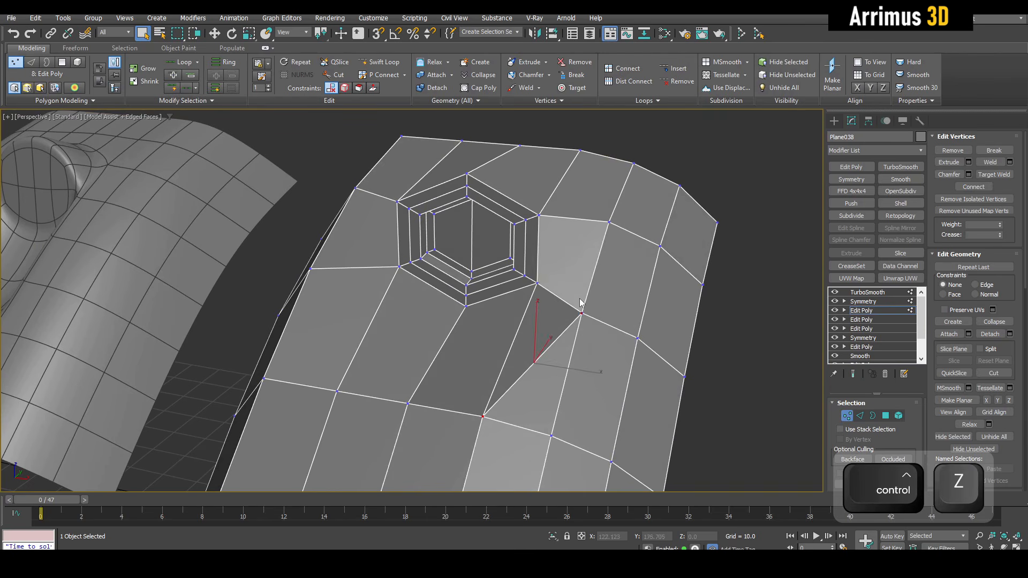
- Connect the hexagon's upper side corner diagonally to the outer vertex below it, and preview the smoothed surface
{"action": "scroll", "coordinate": [575, 305], "scroll_direction": "up", "scroll_amount": 3}
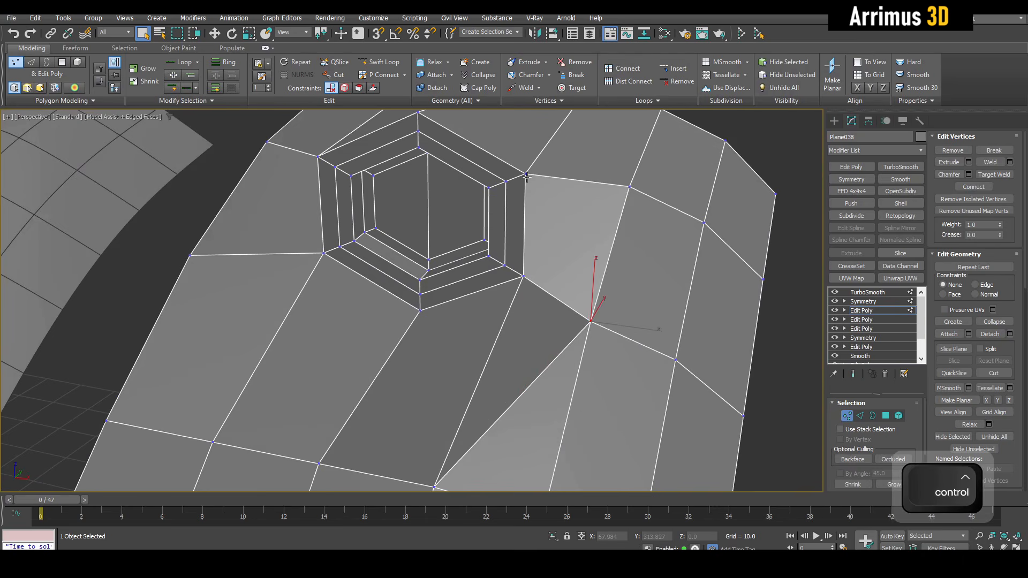
{"action": "scroll", "coordinate": [528, 179], "scroll_direction": "down", "scroll_amount": 3}
{"action": "key", "text": "ctrl+shift+e"}
{"action": "middle_click_drag", "start_coordinate": [528, 179], "coordinate": [594, 240], "text": "alt"}
{"action": "key", "text": "space"}
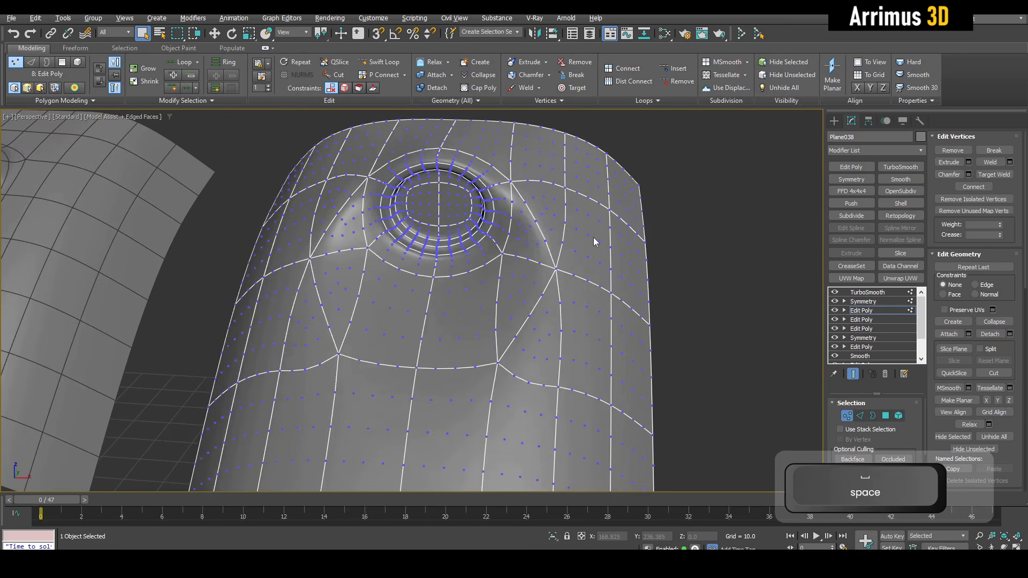
{"action": "key", "text": "F4"}
{"action": "key", "text": "space"}
{"action": "key", "text": "F4"}
- Connect the hexagon's upper side corner to the nearest vertex on the surface's back edge, and preview the smoothing
{"action": "mouse_move", "coordinate": [557, 294]}
{"action": "middle_mouse_down", "text": "alt"}
{"action": "mouse_move", "coordinate": [536, 301]}
{"action": "mouse_move", "coordinate": [544, 328]}
{"action": "mouse_move", "coordinate": [550, 280]}
{"action": "mouse_move", "coordinate": [550, 307]}
{"action": "middle_mouse_up", "text": "alt"}
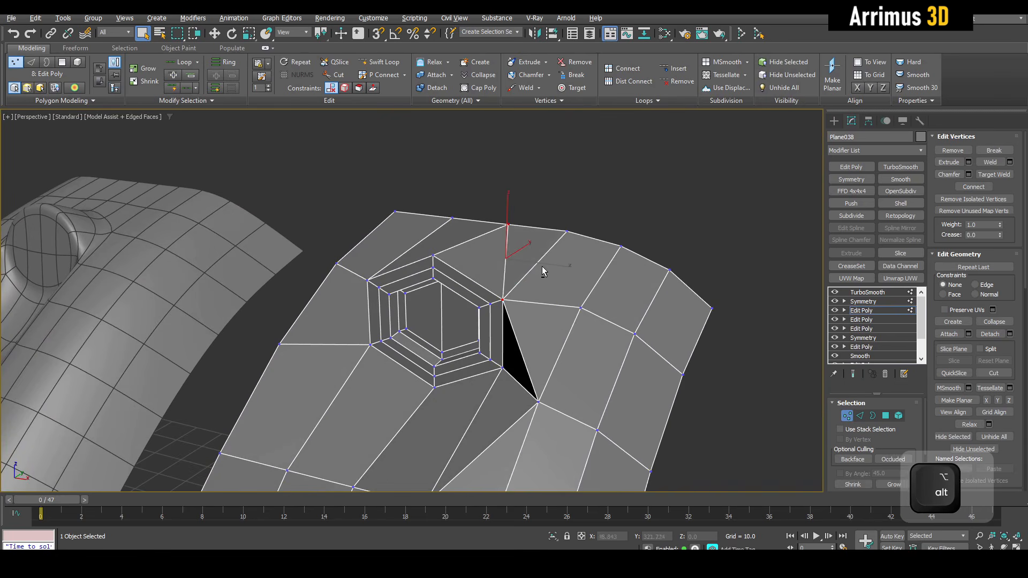
{"action": "middle_click_drag", "start_coordinate": [541, 265], "coordinate": [485, 242], "text": "alt"}
{"action": "key", "text": "F4"}
{"action": "key", "text": "space"}
{"action": "key", "text": "1"}
{"action": "key", "text": "F4"}
{"action": "key", "text": "space"}
- Select the polygons of the recess and the area around the hexagon, and inset them slightly as one region
{"action": "scroll", "coordinate": [542, 274], "scroll_direction": "up", "scroll_amount": 3}
{"action": "key", "text": "4"}
{"action": "left_click_drag", "start_coordinate": [390, 216], "coordinate": [531, 309]}
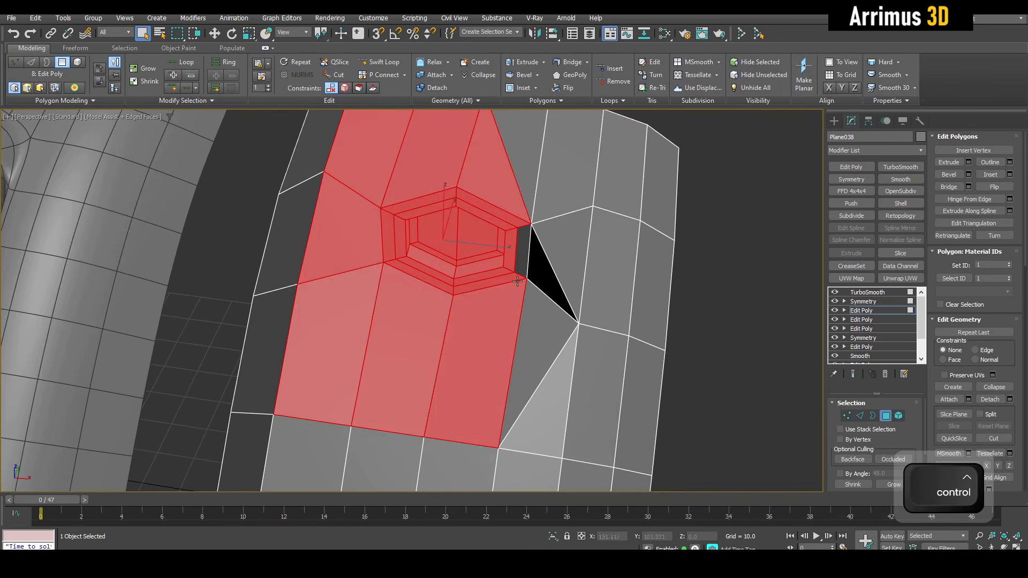
{"action": "key", "text": "ctrl+space"}
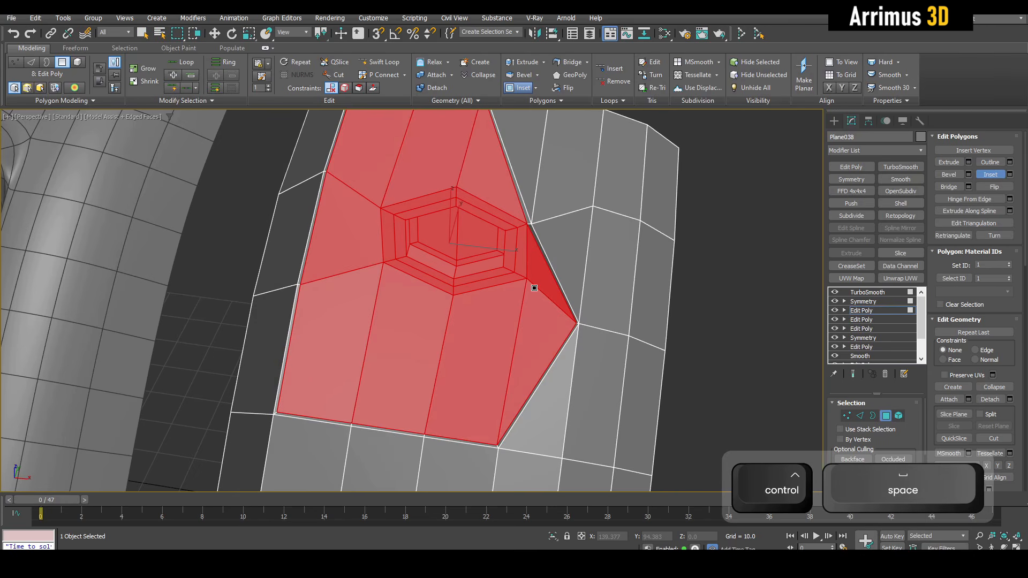
{"action": "right_click", "coordinate": [534, 289]}
- Examine the smoothed recess from several angles, with and without the edged faces
{"action": "key", "text": "space"}
{"action": "key", "text": "F4"}
{"action": "key", "text": "4"}
{"action": "scroll", "coordinate": [539, 293], "scroll_direction": "down", "scroll_amount": 3}
{"action": "middle_click_drag", "start_coordinate": [539, 293], "coordinate": [471, 311], "text": "alt"}
{"action": "scroll", "coordinate": [527, 302], "scroll_direction": "down", "scroll_amount": 3}
{"action": "key", "text": "F4"}
{"action": "scroll", "coordinate": [528, 301], "scroll_direction": "up", "scroll_amount": 5}
{"action": "key", "text": "F4"}
{"action": "key", "text": "space"}
{"action": "key", "text": "F4"}
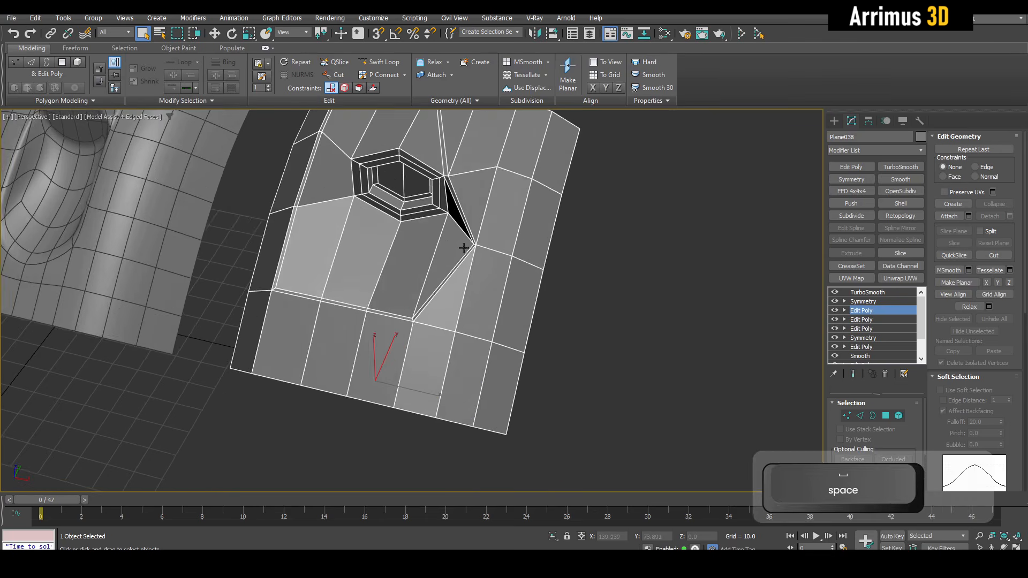
- Copy the finished recess surface along X beside the original as Plane039 and frame the copy
{"action": "scroll", "coordinate": [445, 292], "scroll_direction": "down", "scroll_amount": 2}
{"action": "key", "text": "w"}
{"action": "mouse_move", "coordinate": [437, 364]}
{"action": "left_mouse_down", "text": "shift"}
{"action": "mouse_move", "coordinate": [690, 412]}
{"action": "mouse_move", "coordinate": [604, 371]}
{"action": "left_mouse_up", "text": "shift"}
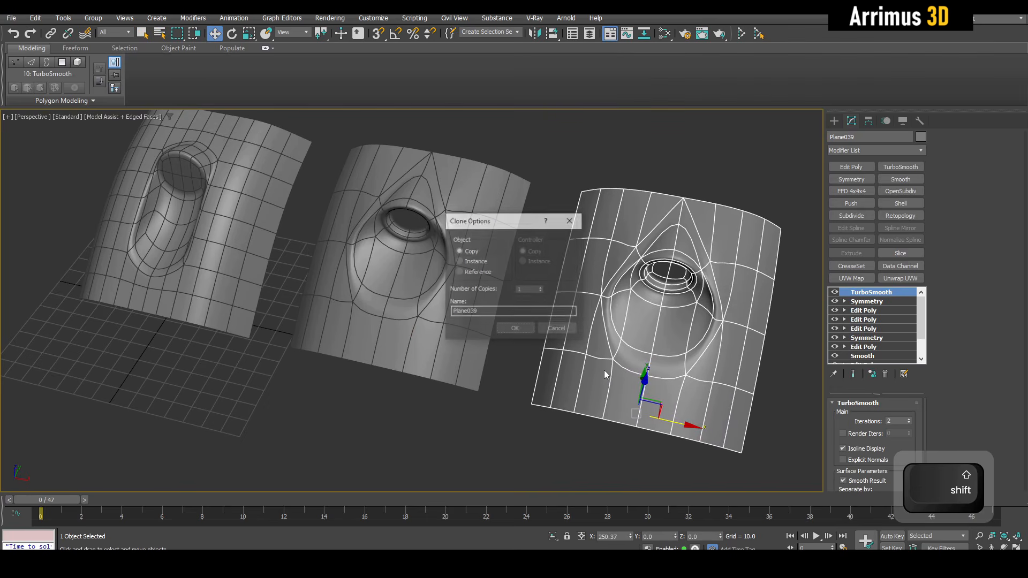
{"action": "left_click", "coordinate": [515, 328]}
{"action": "key", "text": "q"}
{"action": "key", "text": "z"}
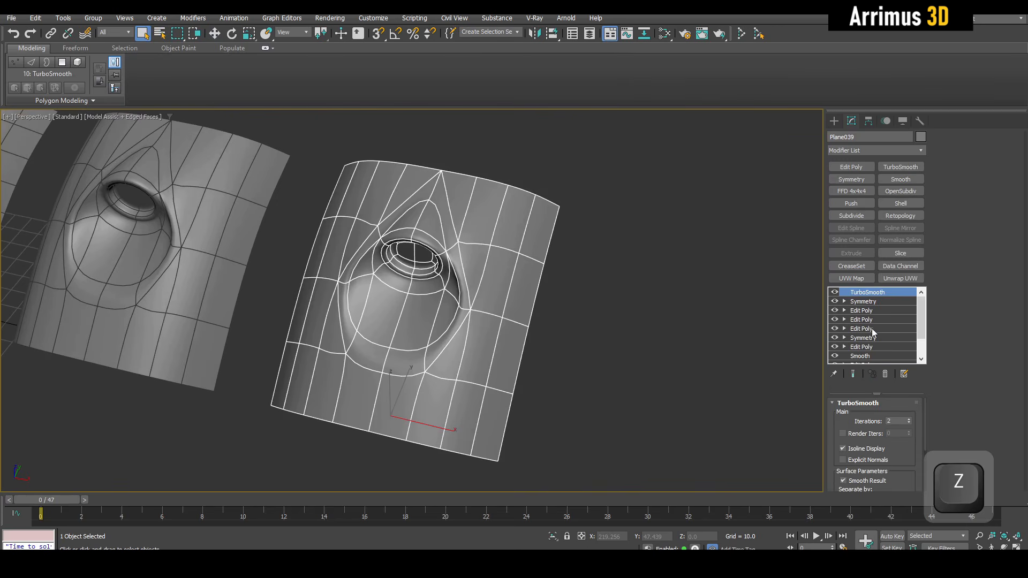
- Delete the copy's modifiers from TurboSmooth down to the Edit Poly above the lower Symmetry, and add a fresh Edit Poly
{"action": "left_click", "coordinate": [873, 328], "text": "shift"}
{"action": "right_click", "coordinate": [873, 329]}
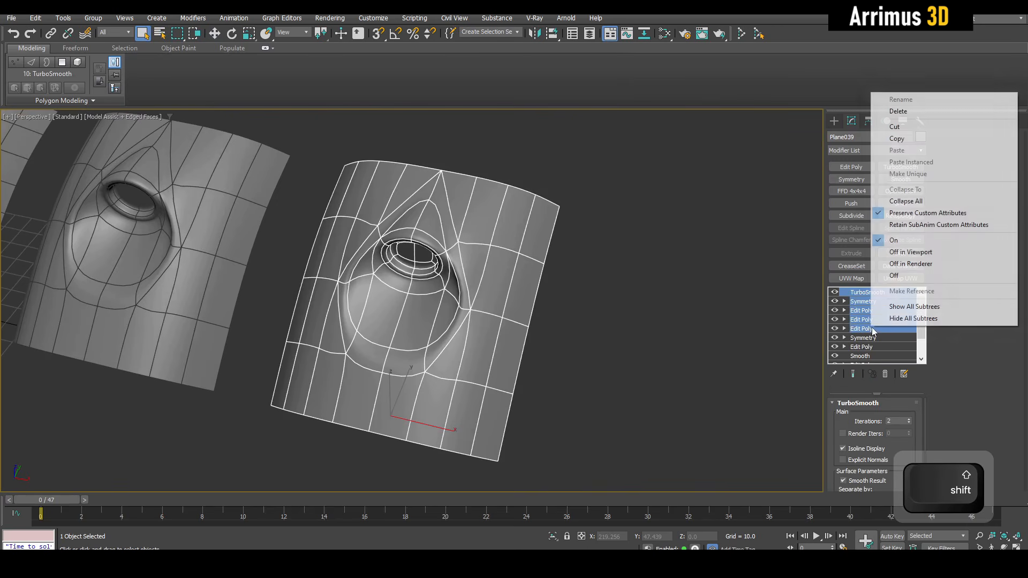
{"action": "left_click", "coordinate": [898, 112]}
{"action": "middle_click_drag", "start_coordinate": [581, 317], "coordinate": [593, 283], "text": "alt"}
{"action": "key", "text": "4"}
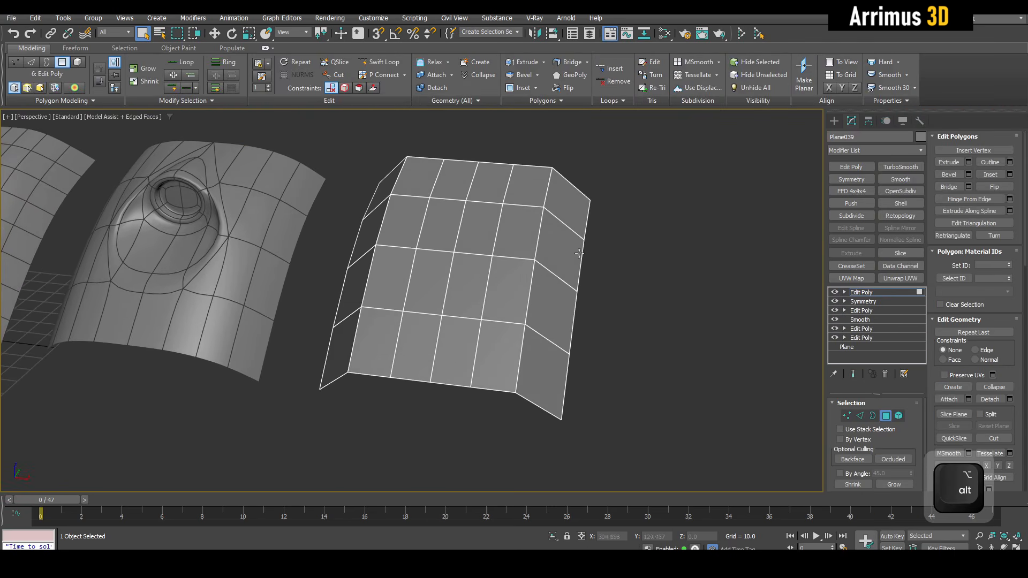
{"action": "middle_click_drag", "start_coordinate": [463, 208], "coordinate": [486, 239]}
{"action": "scroll", "coordinate": [476, 239], "scroll_direction": "up", "scroll_amount": 2}
{"action": "key", "text": "1"}
{"action": "key", "text": "alt+c"}
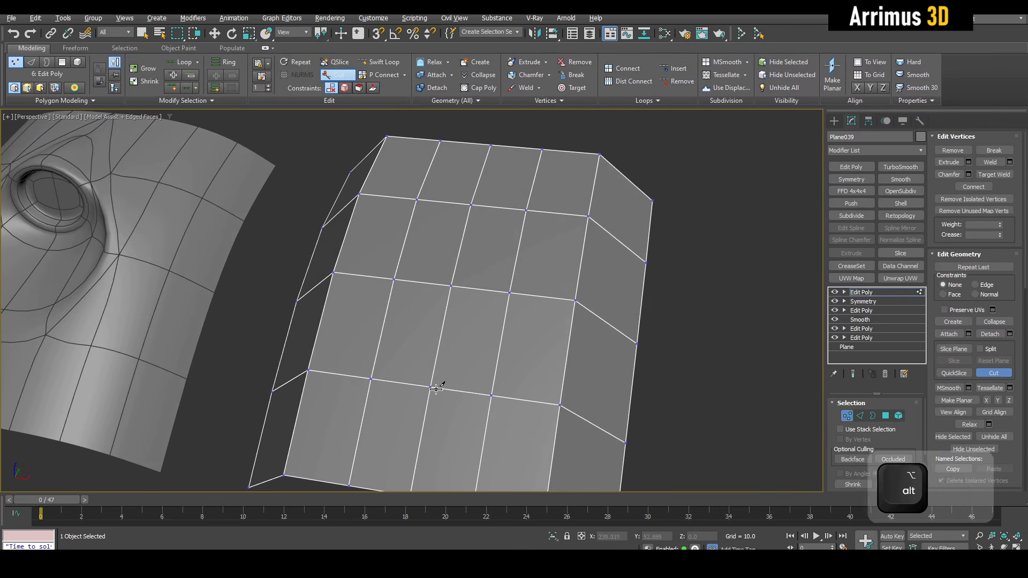
{"action": "middle_click_drag", "start_coordinate": [472, 358], "coordinate": [503, 321]}
{"action": "right_click", "coordinate": [477, 330]}
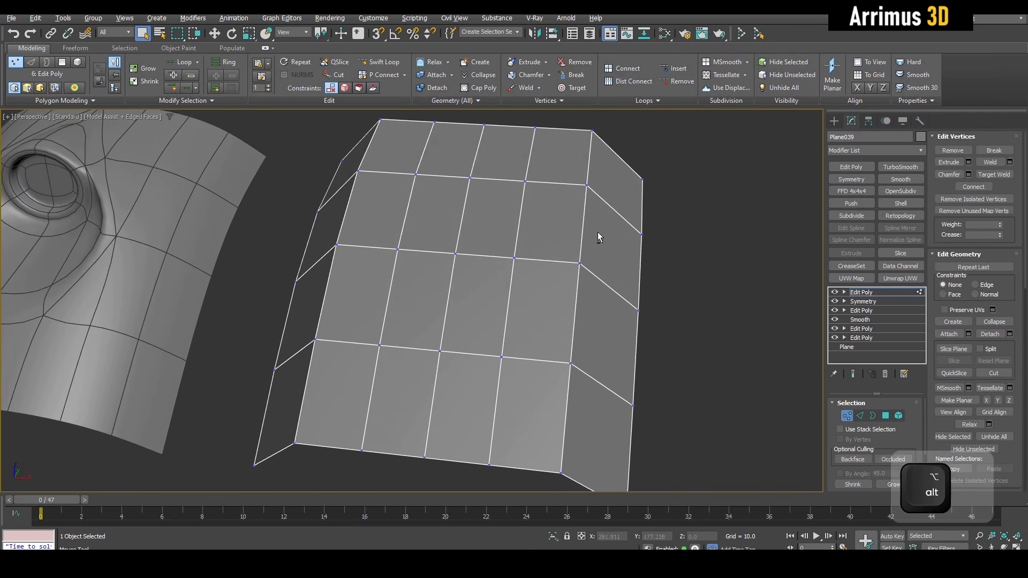
- Insert a lengthwise Swift Loop through the outer side column and shape the neighbouring edge loop to follow the surface's curve
{"action": "key", "text": "alt+s"}
{"action": "left_click", "coordinate": [613, 212]}
{"action": "key", "text": "q"}
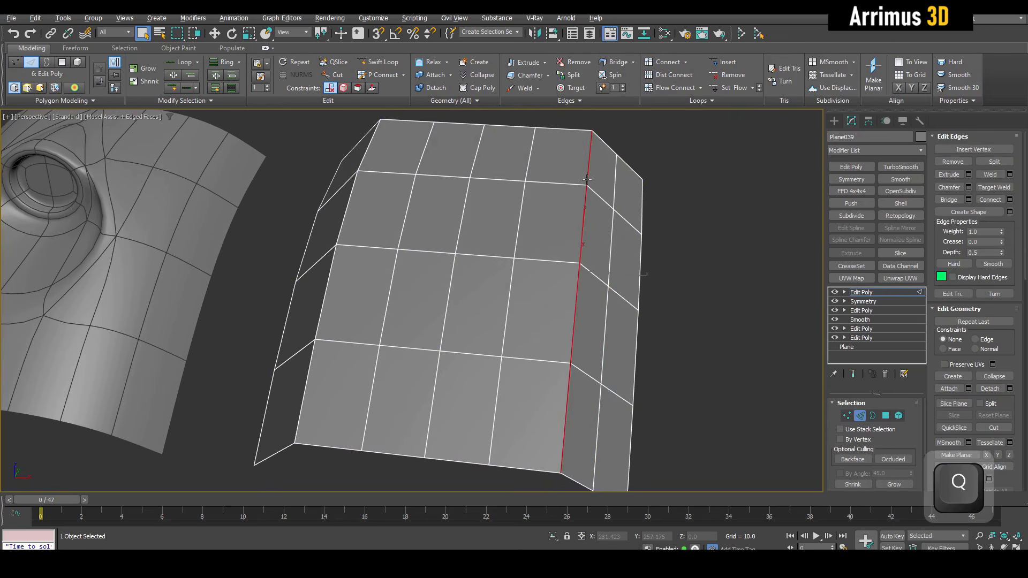
{"action": "key", "text": "ctrl+space"}
- Add another Edit Poly and cut an angled edge chain from the back edge out to the side loop and back in two rows below
{"action": "key", "text": "="}
{"action": "key", "text": "1"}
{"action": "middle_click_drag", "start_coordinate": [559, 233], "coordinate": [570, 206], "text": "alt"}
{"action": "left_click", "coordinate": [554, 253]}
{"action": "key", "text": "alt+c"}
{"action": "left_click", "coordinate": [530, 160]}
{"action": "right_click", "coordinate": [530, 160]}
{"action": "scroll", "coordinate": [570, 206], "scroll_direction": "down", "scroll_amount": 3}
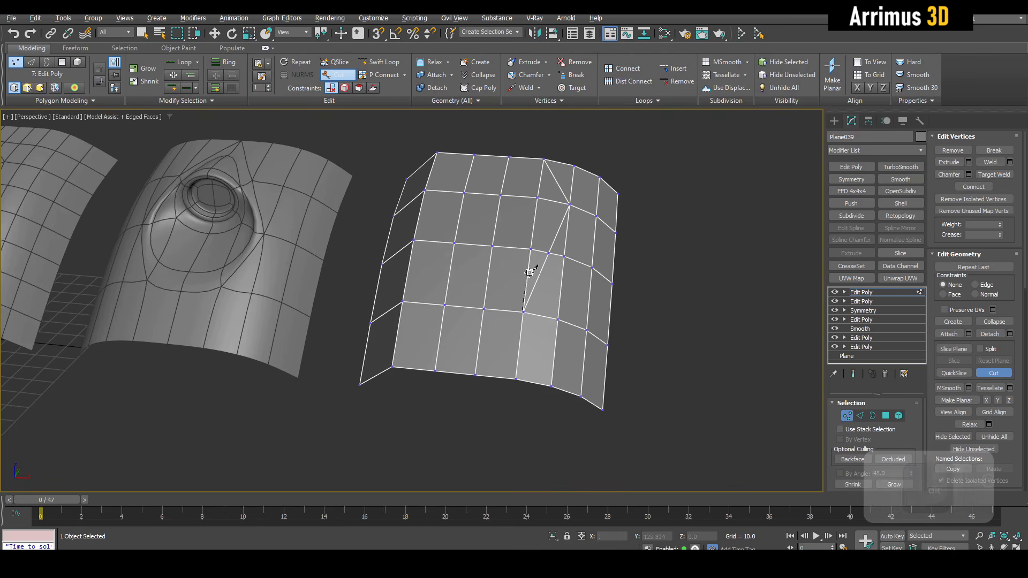
{"action": "right_click", "coordinate": [534, 235]}
{"action": "right_click", "coordinate": [529, 208]}
- Add another Edit Poly, select the recess polygons inside the angled cut and hinge them inward from their lower edge
{"action": "scroll", "coordinate": [525, 198], "scroll_direction": "up", "scroll_amount": 4}
{"action": "key", "text": "4"}
{"action": "left_click_drag", "start_coordinate": [496, 172], "coordinate": [564, 331]}
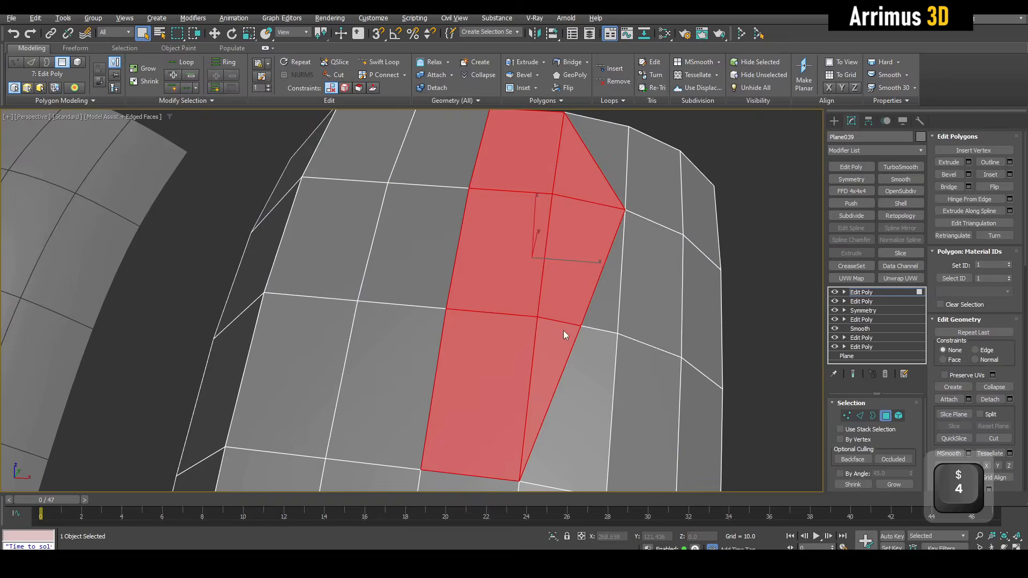
{"action": "scroll", "coordinate": [559, 298], "scroll_direction": "down", "scroll_amount": 3}
{"action": "key", "text": "4"}
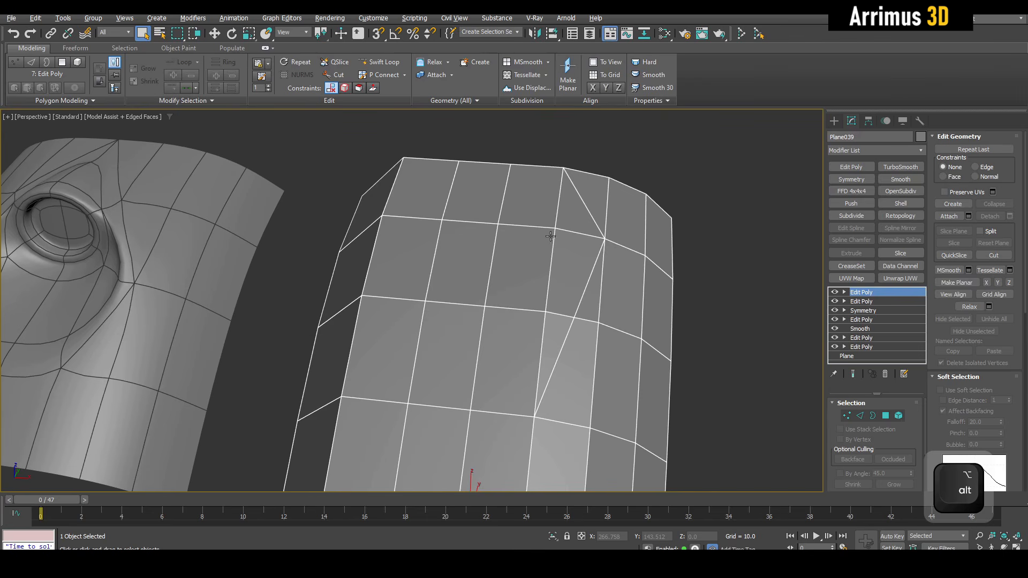
{"action": "key", "text": "4"}
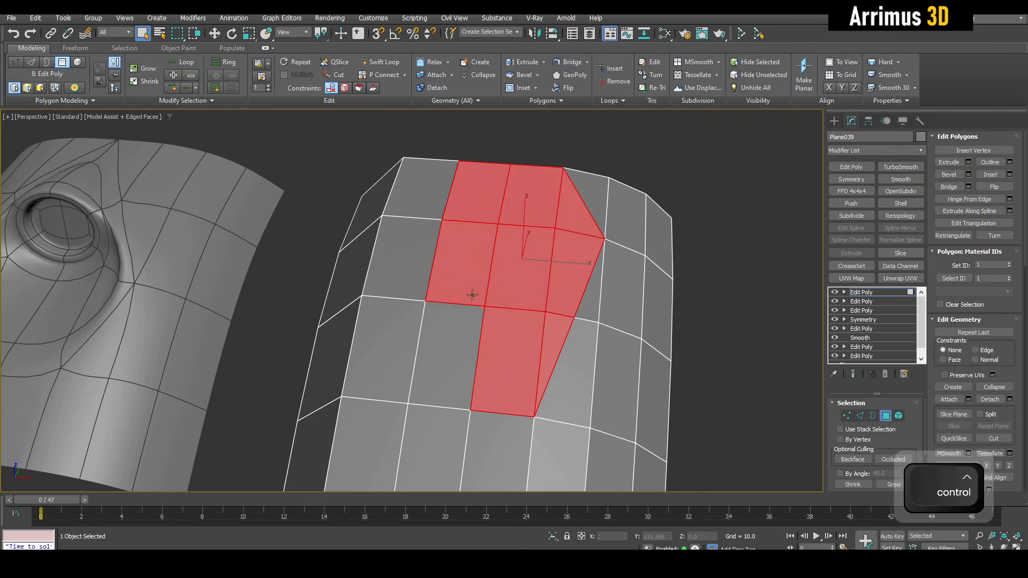
{"action": "middle_click_drag", "start_coordinate": [498, 354], "coordinate": [491, 340], "text": "alt"}
{"action": "key", "text": "shift+h"}
{"action": "left_click_drag", "start_coordinate": [479, 386], "coordinate": [479, 383]}
{"action": "key", "text": "1"}
{"action": "key", "text": "ctrl+a"}
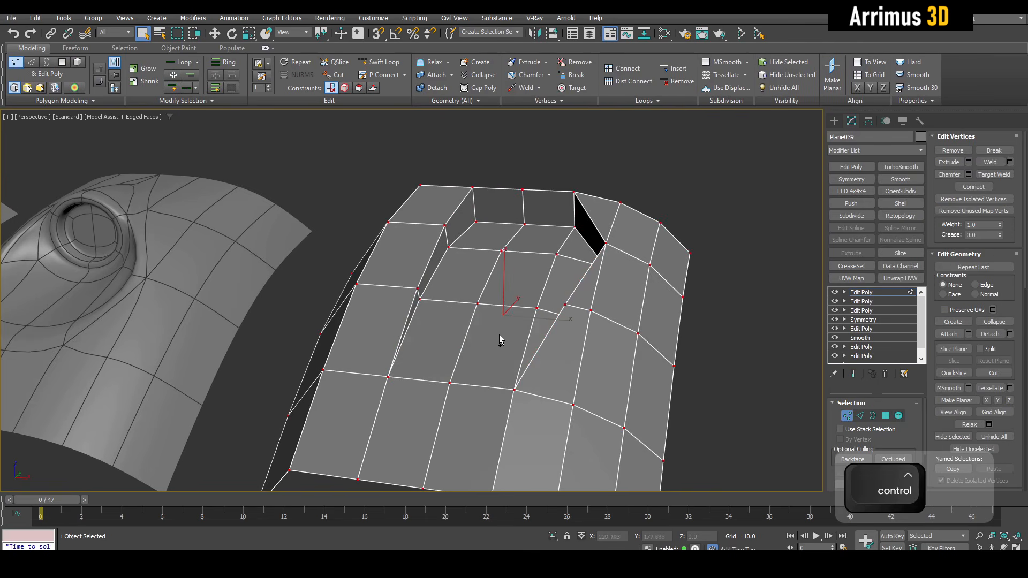
{"action": "key", "text": "ctrl+d"}
- Paste the Symmetry and TurboSmooth modifiers on top of the stack and preview the smoothed recess
{"action": "key", "text": "space"}
{"action": "key", "text": "1"}
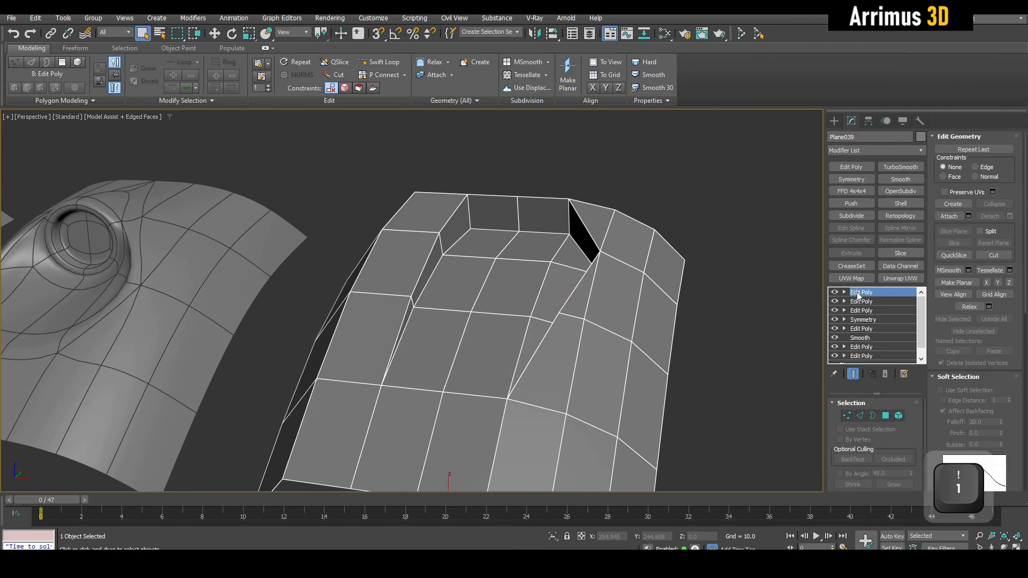
{"action": "right_click", "coordinate": [859, 292]}
{"action": "left_click", "coordinate": [879, 349]}
{"action": "key", "text": "F4"}
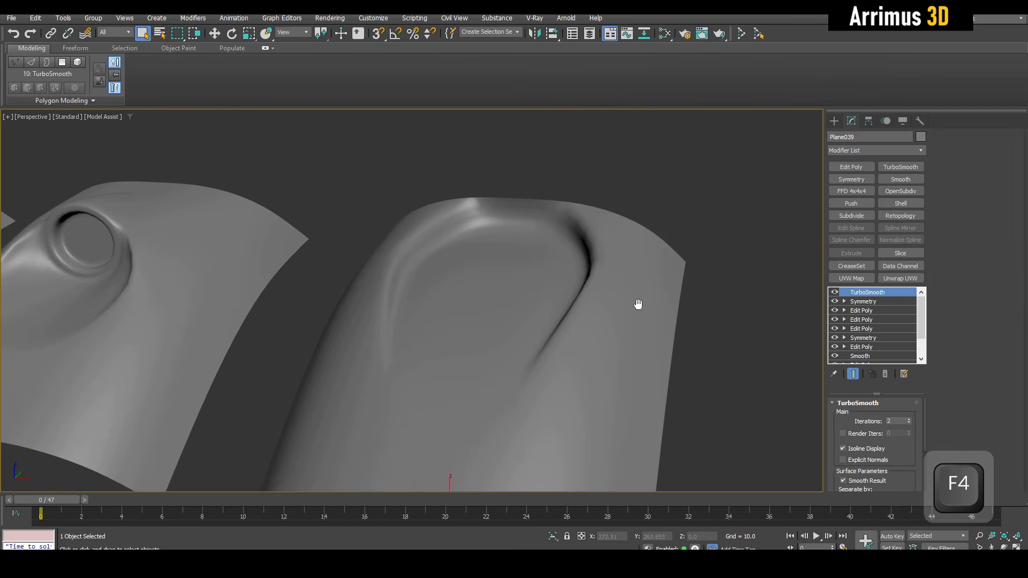
{"action": "key", "text": "F4"}
- In the Edit Poly below the Symmetry, extend the surface's back border edges outward about 27 units along Y
{"action": "left_click", "coordinate": [876, 311]}
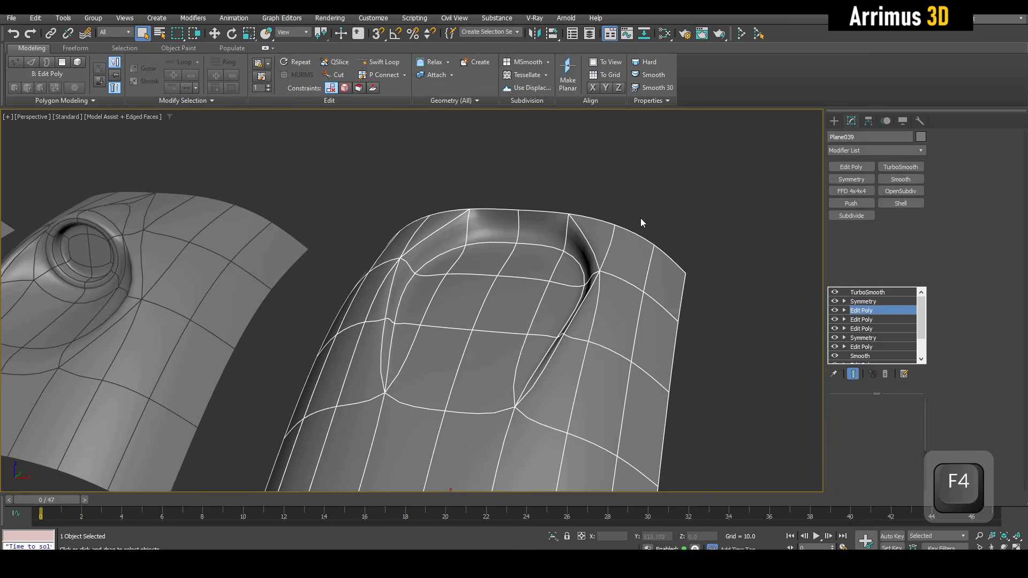
{"action": "key", "text": "2"}
{"action": "middle_click_drag", "start_coordinate": [575, 256], "coordinate": [395, 182], "text": "alt"}
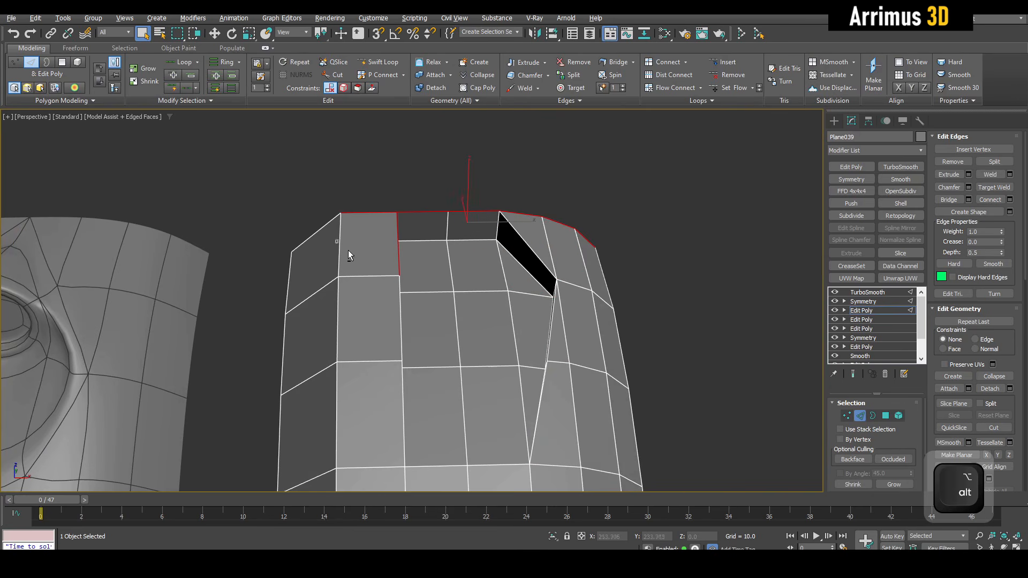
{"action": "middle_click_drag", "start_coordinate": [348, 256], "coordinate": [606, 276], "text": "alt"}
{"action": "key", "text": "w"}
{"action": "left_click_drag", "start_coordinate": [609, 277], "coordinate": [720, 272], "text": "shift"}
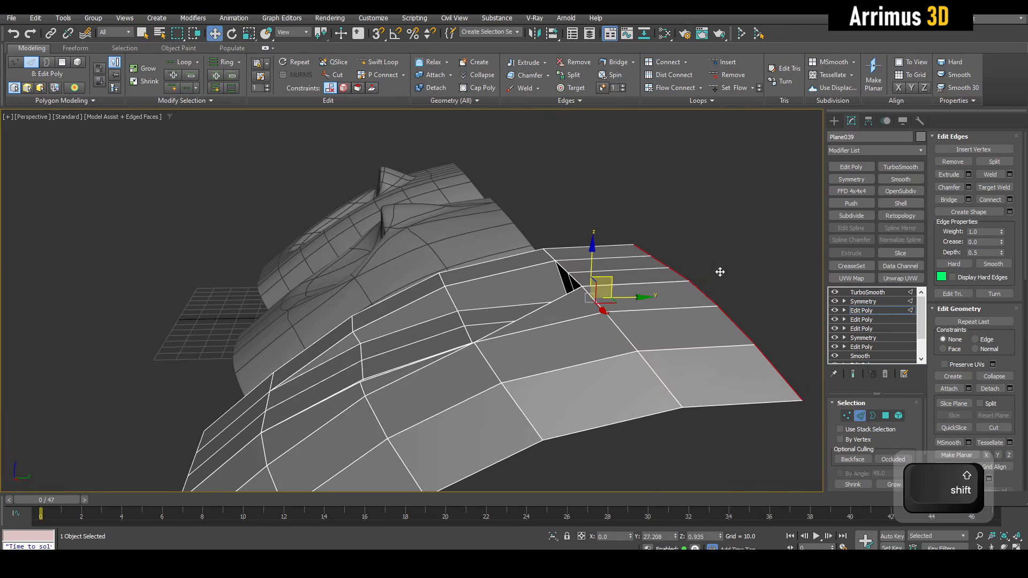
- Slide the bottom edges of the recess's back wall forward along their adjoining edges using the Edge constraint
{"action": "middle_click_drag", "start_coordinate": [721, 271], "coordinate": [610, 290], "text": "alt"}
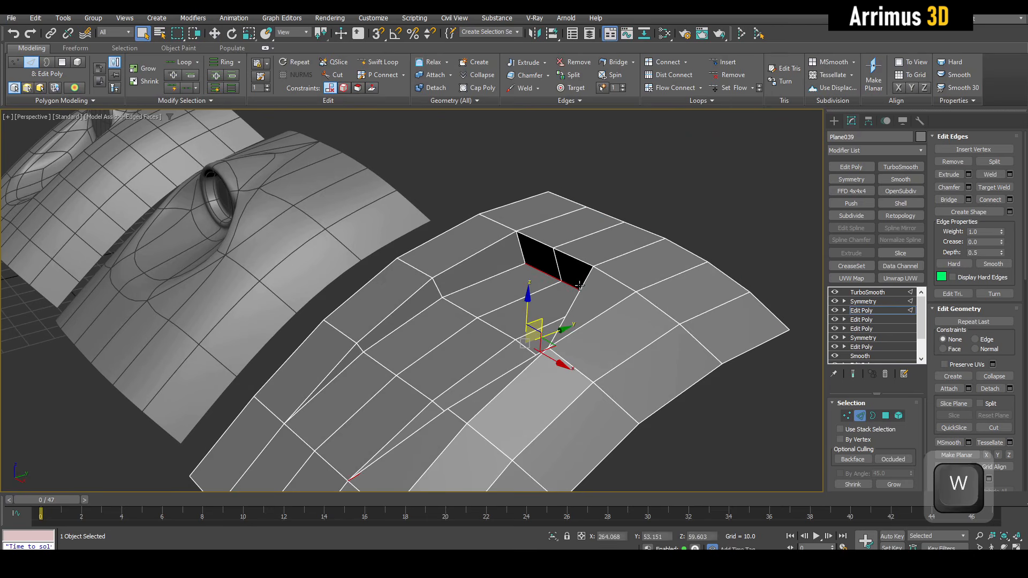
{"action": "key", "text": "shift+x"}
{"action": "middle_click_drag", "start_coordinate": [566, 320], "coordinate": [603, 315], "text": "alt"}
{"action": "key", "text": "q"}
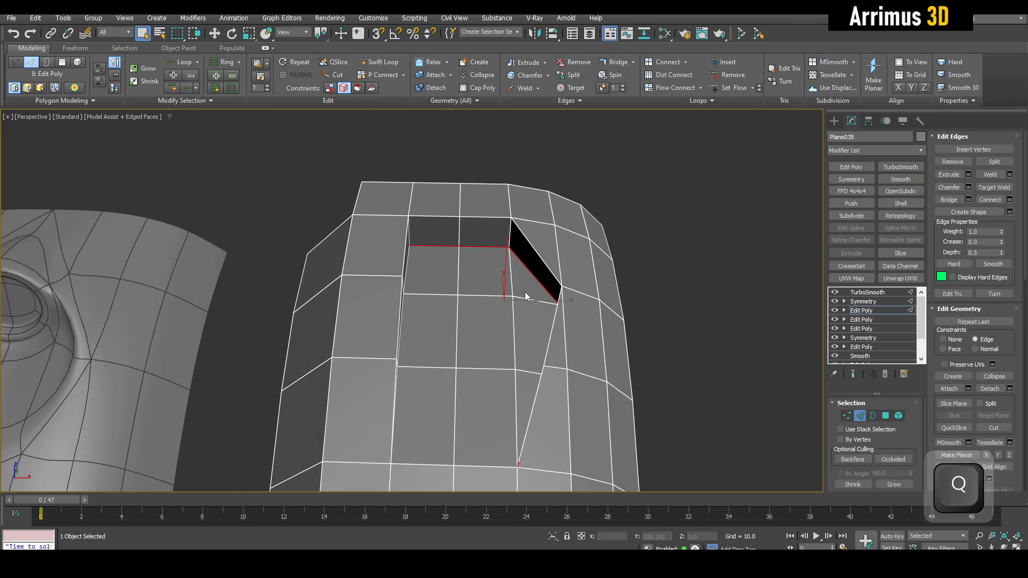
{"action": "left_click_drag", "start_coordinate": [626, 467], "coordinate": [624, 465], "text": "alt"}
{"action": "middle_click_drag", "start_coordinate": [624, 465], "coordinate": [590, 306], "text": "alt"}
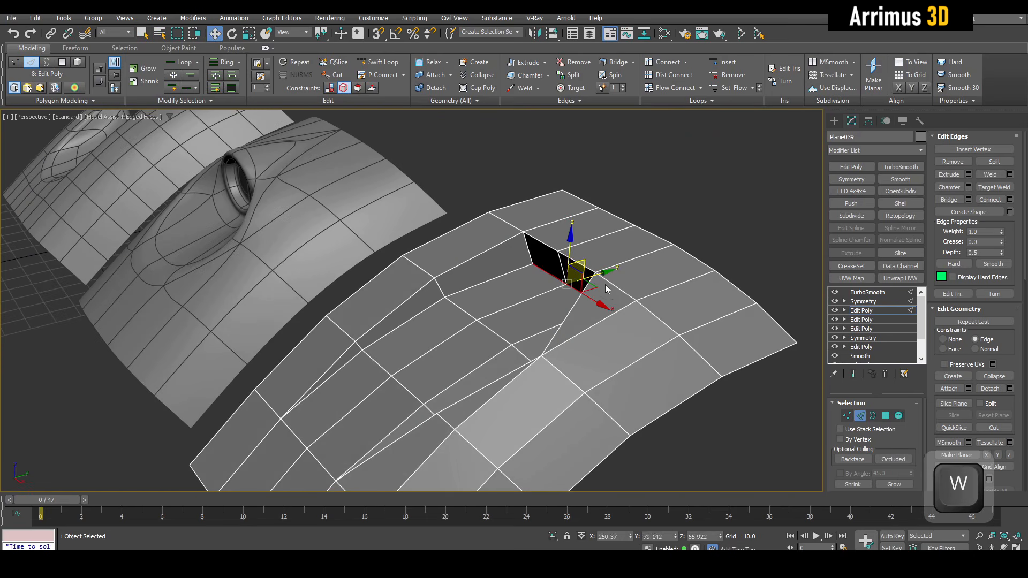
{"action": "key", "text": "shift+x"}
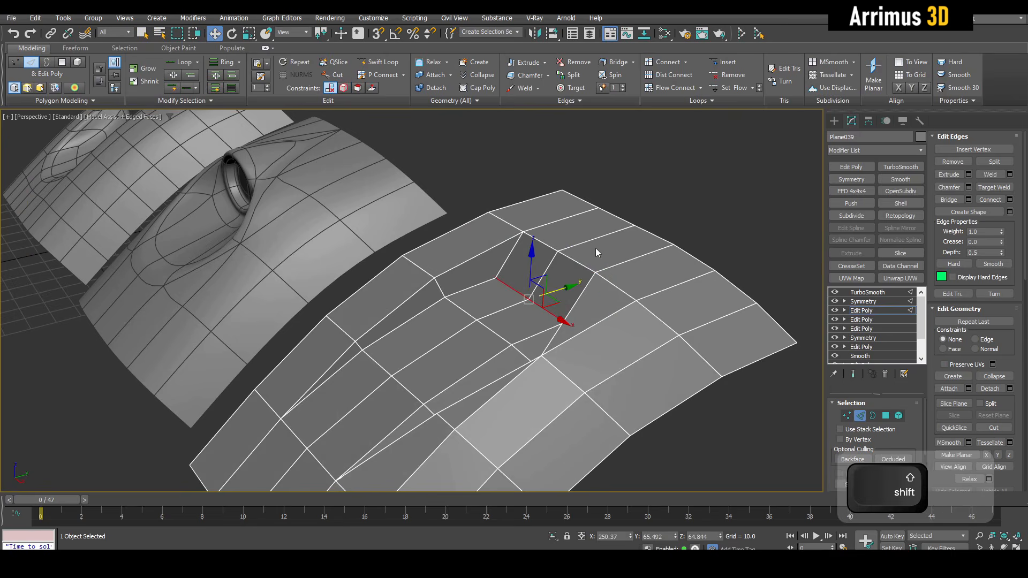
- Select the two polygons behind the recess's back wall and hinge them upward from their rear edge
{"action": "scroll", "coordinate": [595, 248], "scroll_direction": "up", "scroll_amount": 2}
{"action": "key", "text": "1"}
{"action": "mouse_move", "coordinate": [589, 275]}
{"action": "middle_mouse_down", "text": "alt"}
{"action": "mouse_move", "coordinate": [610, 268]}
{"action": "mouse_move", "coordinate": [588, 271]}
{"action": "middle_mouse_up", "text": "alt"}
{"action": "key", "text": "q"}
{"action": "key", "text": "4"}
{"action": "left_click", "coordinate": [568, 226]}
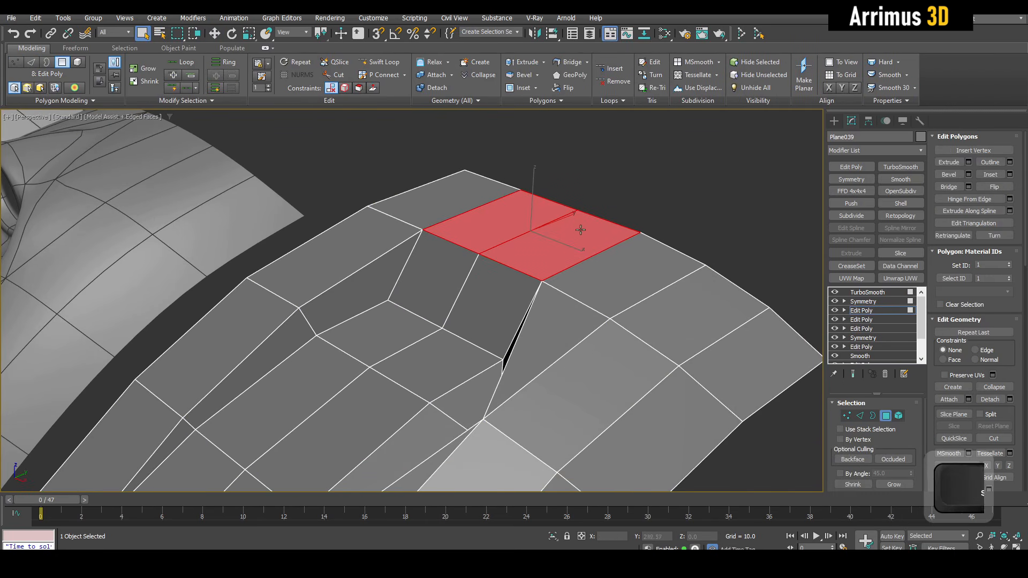
{"action": "key", "text": "shift+h"}
{"action": "left_click_drag", "start_coordinate": [601, 201], "coordinate": [609, 229]}
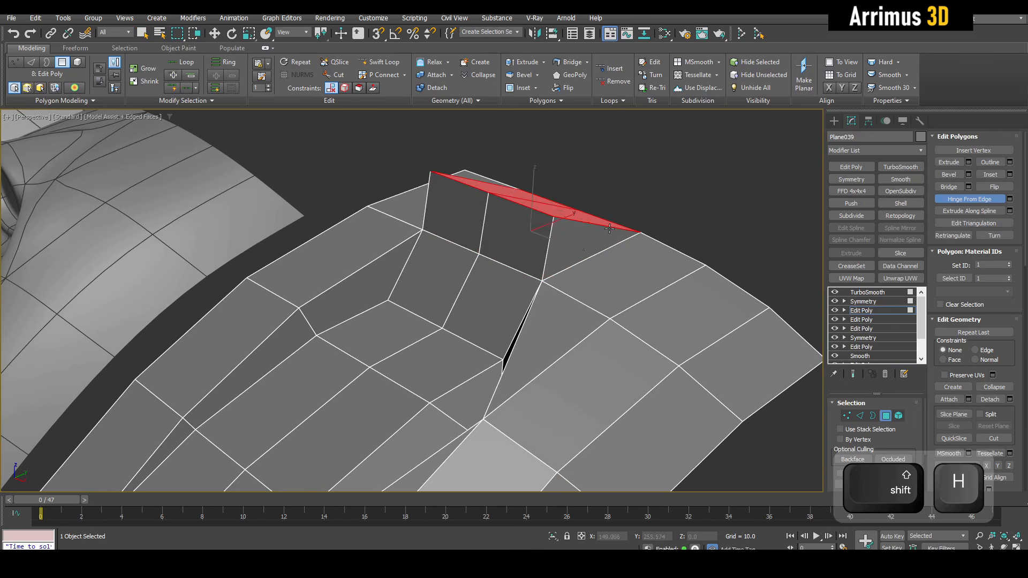
{"action": "right_click", "coordinate": [609, 230]}
- Move the raised wall's top edges back about 3.3 units along Y with the Edge constraint, and clear the constraint
{"action": "key", "text": "2"}
{"action": "double_click", "coordinate": [525, 206]}
{"action": "middle_click_drag", "start_coordinate": [525, 207], "coordinate": [497, 197], "text": "alt"}
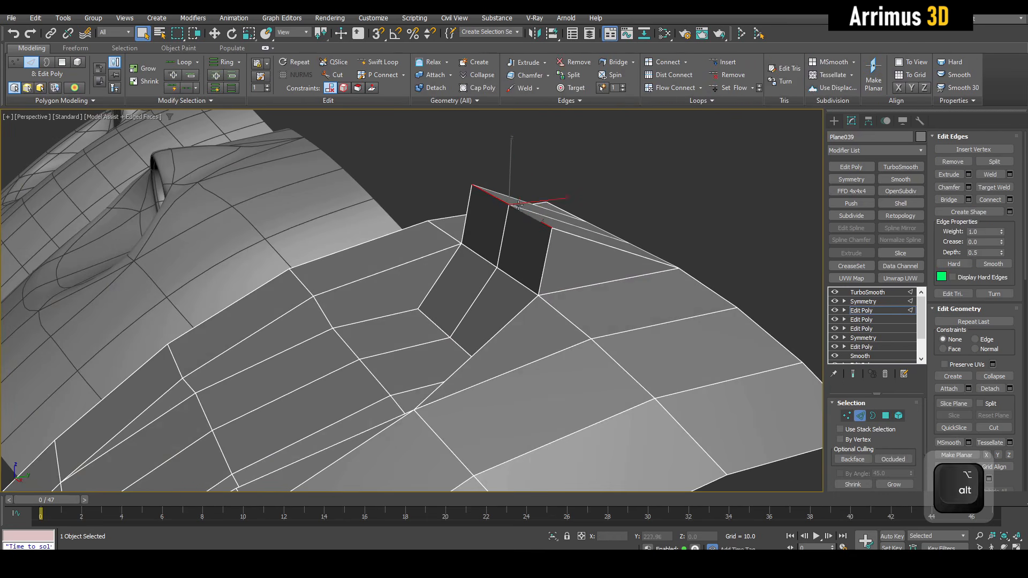
{"action": "key", "text": "w"}
{"action": "key", "text": "shift+x"}
{"action": "left_click_drag", "start_coordinate": [550, 198], "coordinate": [564, 203]}
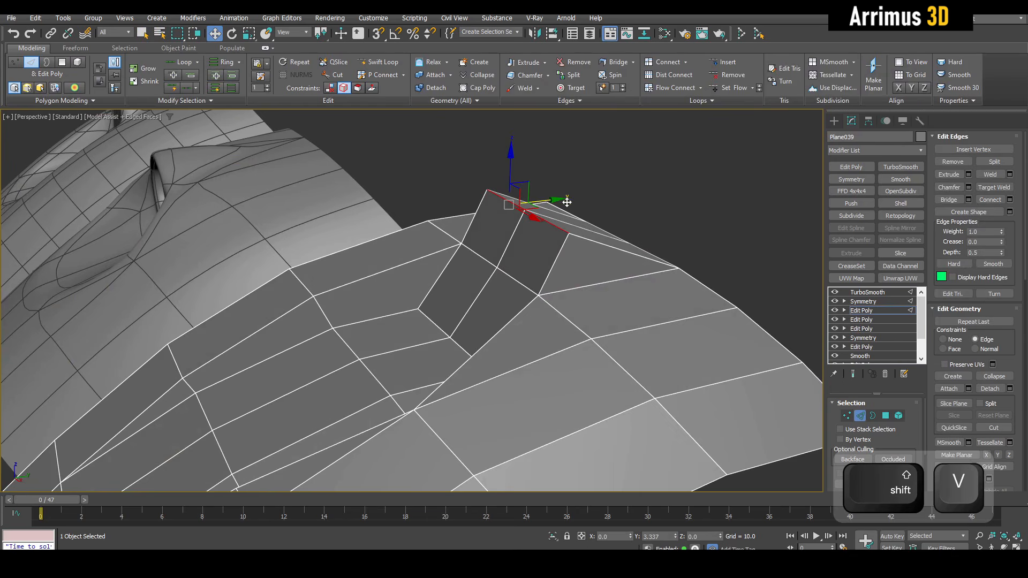
{"action": "key", "text": "shift+v"}
- Select the four polygons of the upright wall and reshape them into a regular octagonal face
{"action": "key", "text": "4"}
{"action": "key", "text": "q"}
{"action": "middle_click_drag", "start_coordinate": [342, 171], "coordinate": [418, 208], "text": "alt"}
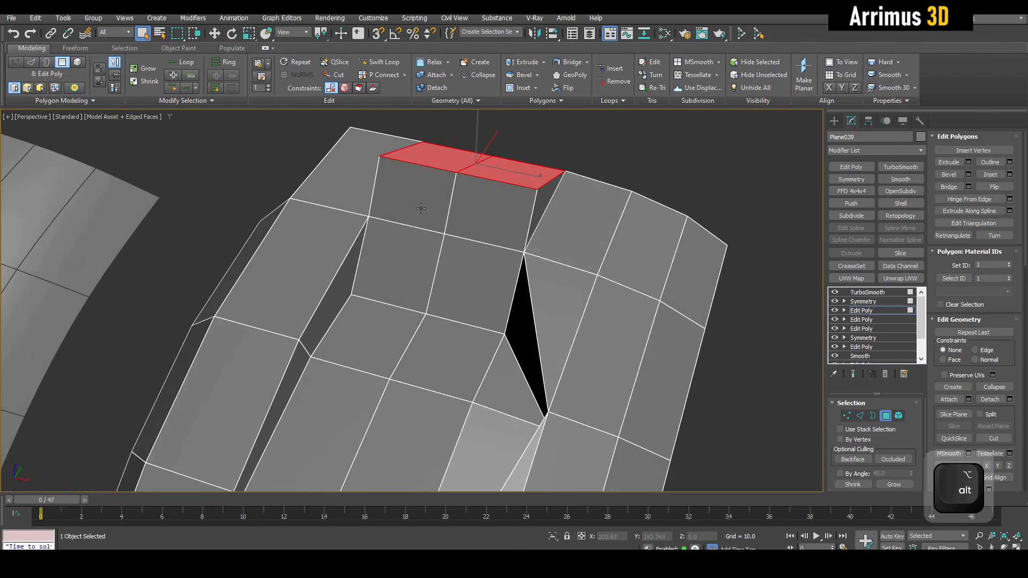
{"action": "left_click_drag", "start_coordinate": [416, 205], "coordinate": [490, 259]}
{"action": "key", "text": "alt+shift+d"}
{"action": "middle_click_drag", "start_coordinate": [483, 259], "coordinate": [587, 209], "text": "alt"}
- Preview the smoothed recess and octagonal face beside the earlier version without edged faces
{"action": "key", "text": "1"}
{"action": "key", "text": "space"}
{"action": "key", "text": "F4"}
{"action": "middle_click_drag", "start_coordinate": [563, 293], "coordinate": [561, 248]}
{"action": "scroll", "coordinate": [561, 249], "scroll_direction": "down", "scroll_amount": 5}
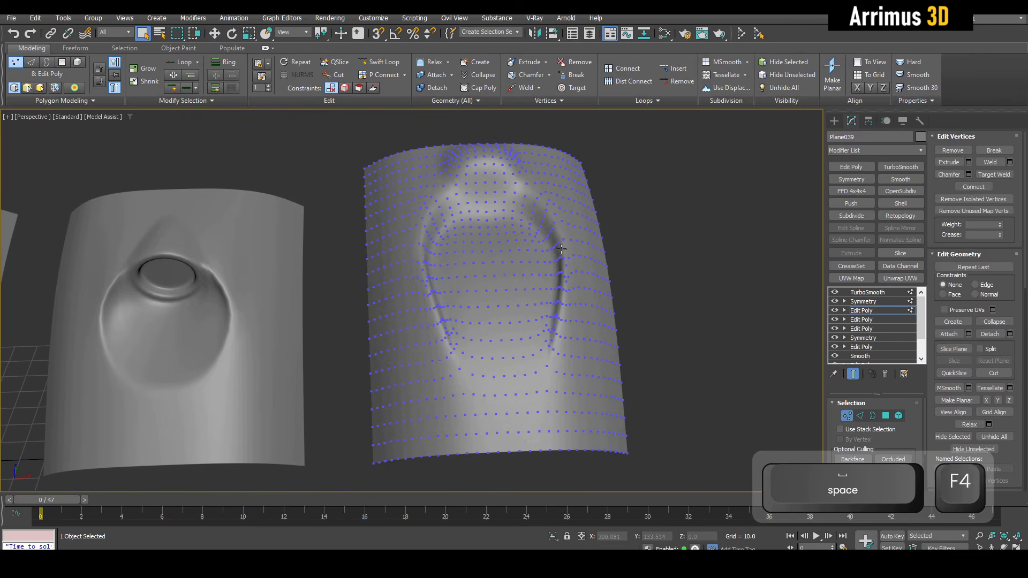
{"action": "key", "text": "space"}
{"action": "key", "text": "F4"}
- Inset the octagonal face with two concentric rings by scaling its polygons inward
{"action": "key", "text": "4"}
{"action": "scroll", "coordinate": [513, 214], "scroll_direction": "up", "scroll_amount": 5}
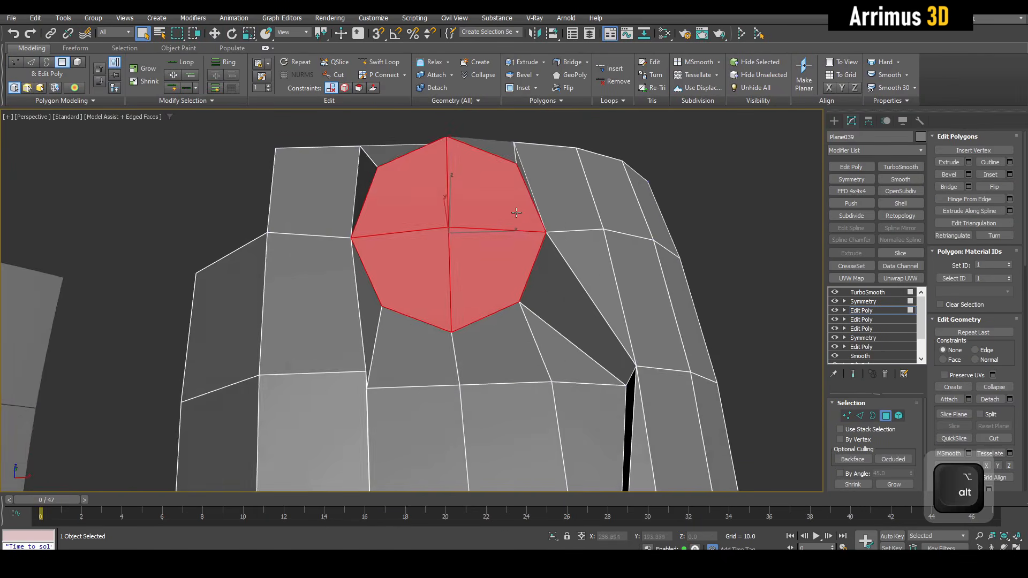
{"action": "key", "text": "r"}
{"action": "left_click_drag", "start_coordinate": [479, 235], "coordinate": [477, 236], "text": "shift"}
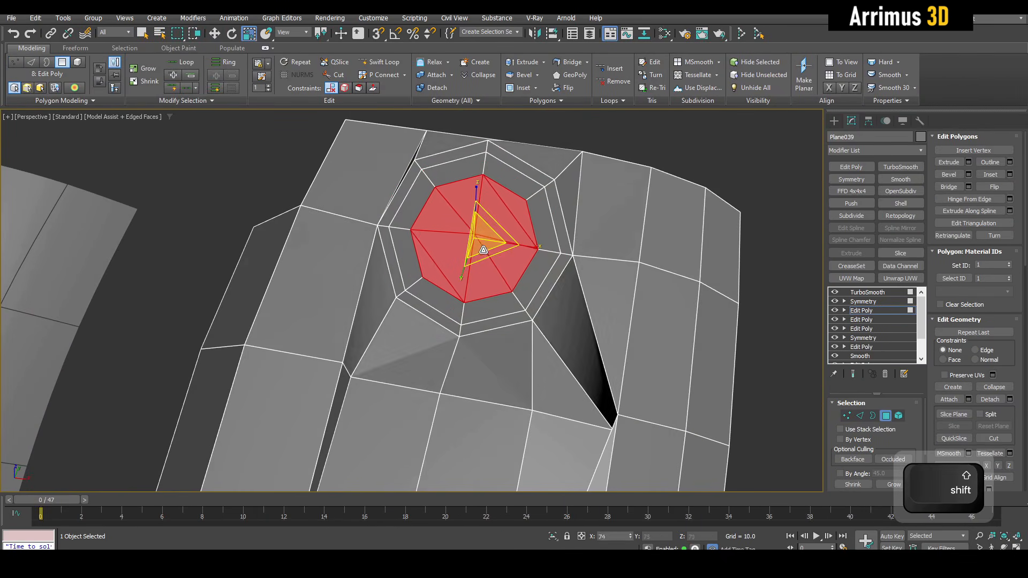
- Rotate, push in and bevel the innermost octagon polygons, and scale them down to sink a stepped round hole into the face
{"action": "middle_click_drag", "start_coordinate": [477, 237], "coordinate": [510, 249], "text": "alt"}
{"action": "key", "text": "e"}
{"action": "left_click_drag", "start_coordinate": [483, 236], "coordinate": [508, 246]}
{"action": "key", "text": "w"}
{"action": "scroll", "coordinate": [502, 260], "scroll_direction": "up", "scroll_amount": 2}
{"action": "key", "text": "ctrl+shift+b"}
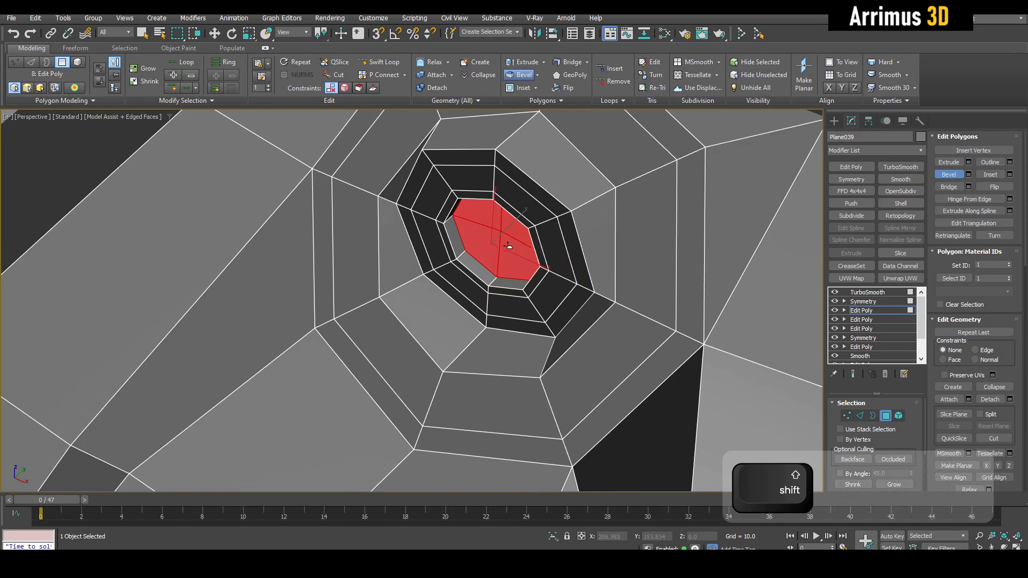
{"action": "key", "text": "r"}
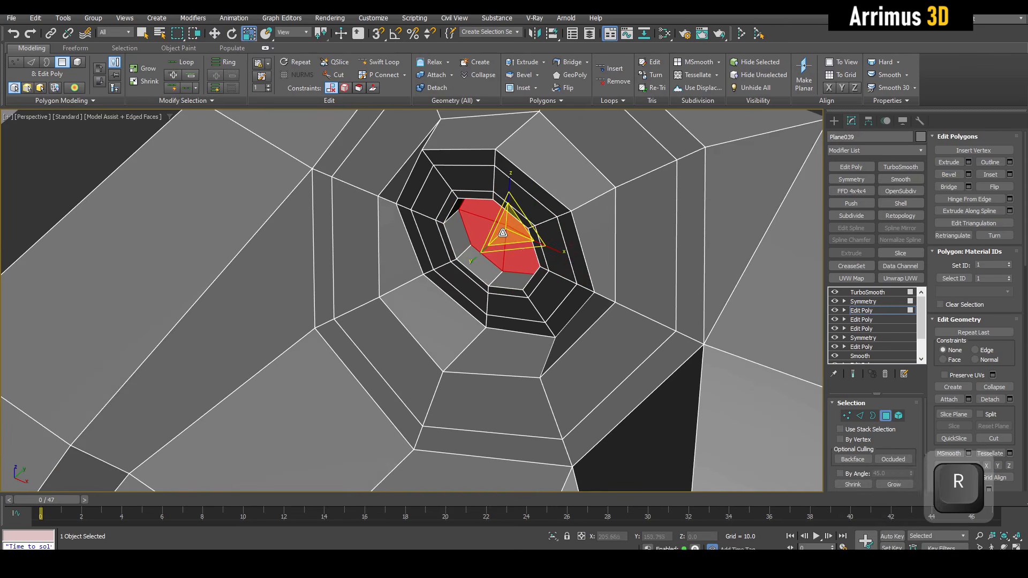
{"action": "key", "text": "q"}
- Preview the smoothed hole and recess beside the earlier version without edged faces
{"action": "key", "text": "space"}
{"action": "key", "text": "F4"}
{"action": "scroll", "coordinate": [529, 249], "scroll_direction": "down", "scroll_amount": 5}
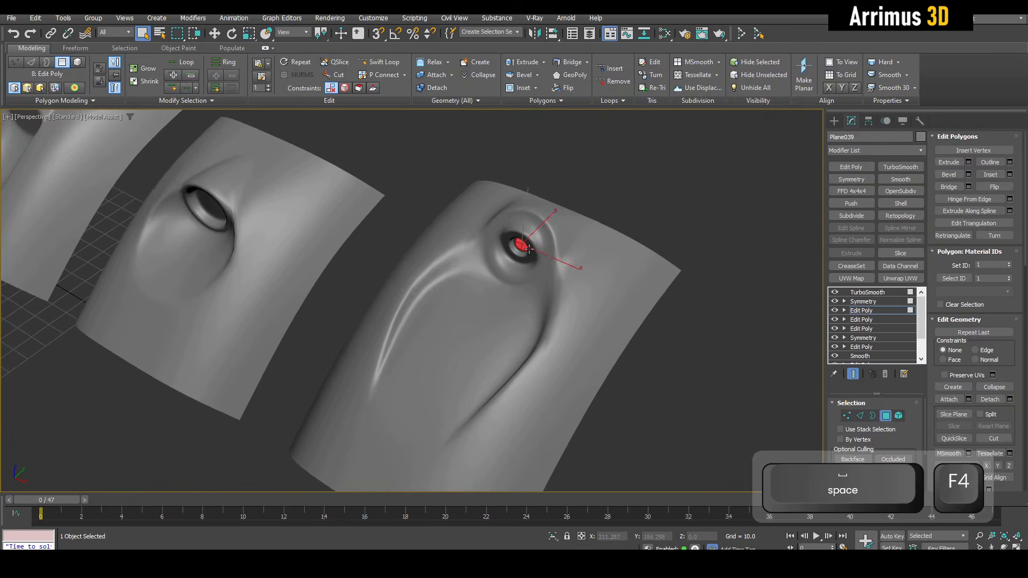
{"action": "key", "text": "4"}
{"action": "middle_click_drag", "start_coordinate": [567, 281], "coordinate": [539, 269]}
- Add an Edit Poly modifier and move the recess floor's outer polygon below the round face about 3 units inward along X
{"action": "key", "text": "semicolon"}
{"action": "key", "text": "1"}
{"action": "key", "text": "space"}
{"action": "key", "text": "F4"}
{"action": "scroll", "coordinate": [522, 289], "scroll_direction": "up", "scroll_amount": 4}
{"action": "key", "text": "space"}
{"action": "key", "text": "space"}
{"action": "key", "text": "4"}
{"action": "key", "text": "2"}
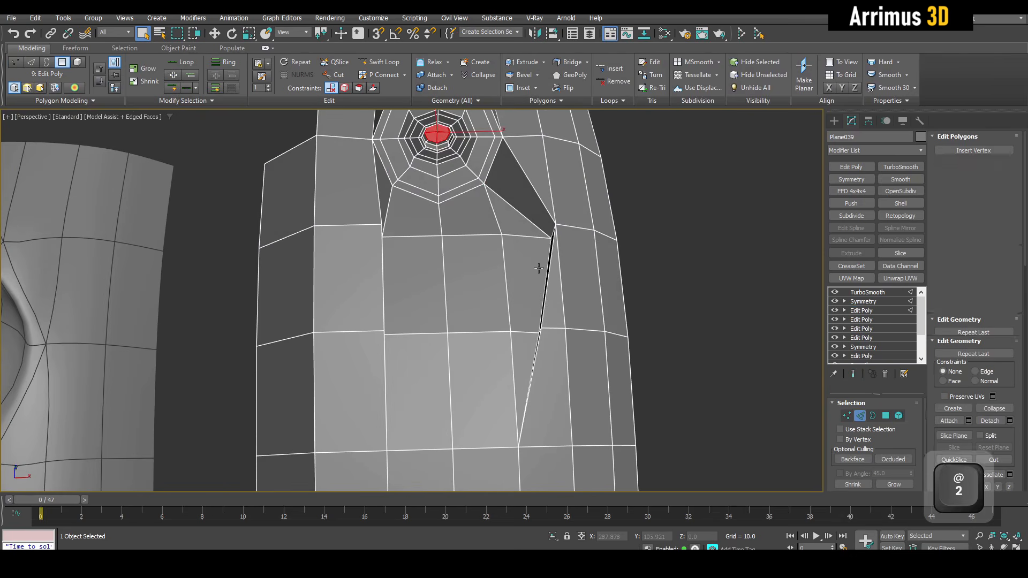
{"action": "key", "text": "4"}
{"action": "left_click", "coordinate": [526, 270]}
{"action": "key", "text": "w"}
{"action": "key", "text": "space"}
{"action": "key", "text": "F4"}
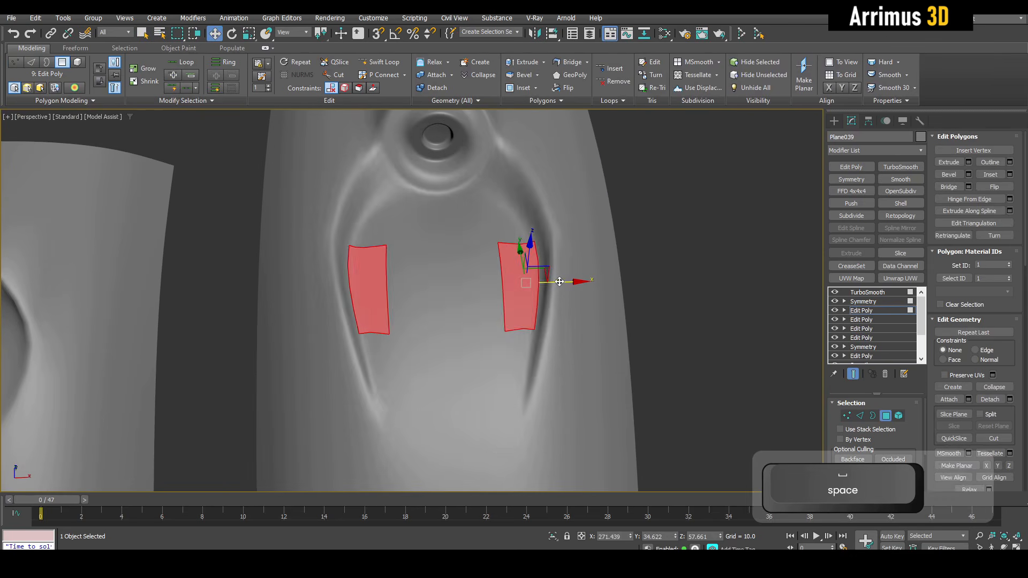
{"action": "key", "text": "F4"}
{"action": "mouse_move", "coordinate": [560, 281]}
{"action": "left_mouse_down"}
{"action": "mouse_move", "coordinate": [532, 284]}
{"action": "mouse_move", "coordinate": [546, 287]}
{"action": "left_mouse_up"}
- Compare the adjusted recess floor with and without smoothing and edged faces
{"action": "key", "text": "space"}
{"action": "key", "text": "F4"}
{"action": "key", "text": "space"}
{"action": "key", "text": "space"}
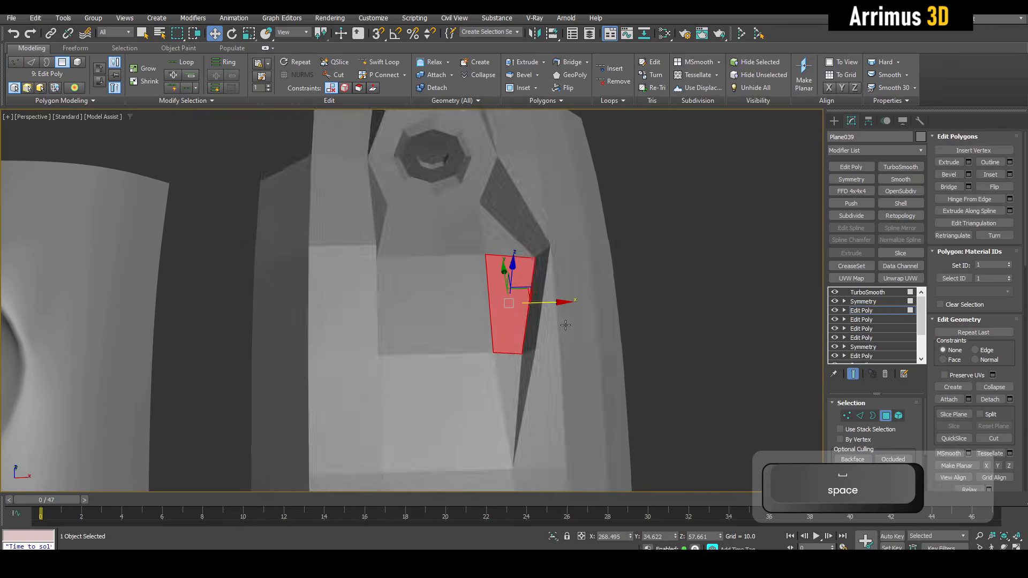
{"action": "key", "text": "space"}
{"action": "key", "text": "F4"}
{"action": "key", "text": "4"}
{"action": "middle_click_drag", "start_coordinate": [545, 303], "coordinate": [482, 297]}
- Add another Edit Poly modifier and select the six central polygons running from below the octagonal face to the surface's lower border
{"action": "key", "text": "minus"}
{"action": "scroll", "coordinate": [548, 278], "scroll_direction": "down", "scroll_amount": 2}
{"action": "key", "text": "q"}
{"action": "key", "text": "4"}
{"action": "key", "text": "F4"}
{"action": "scroll", "coordinate": [482, 297], "scroll_direction": "up", "scroll_amount": 2}
{"action": "key", "text": "space"}
{"action": "key", "text": "ctrl+d"}
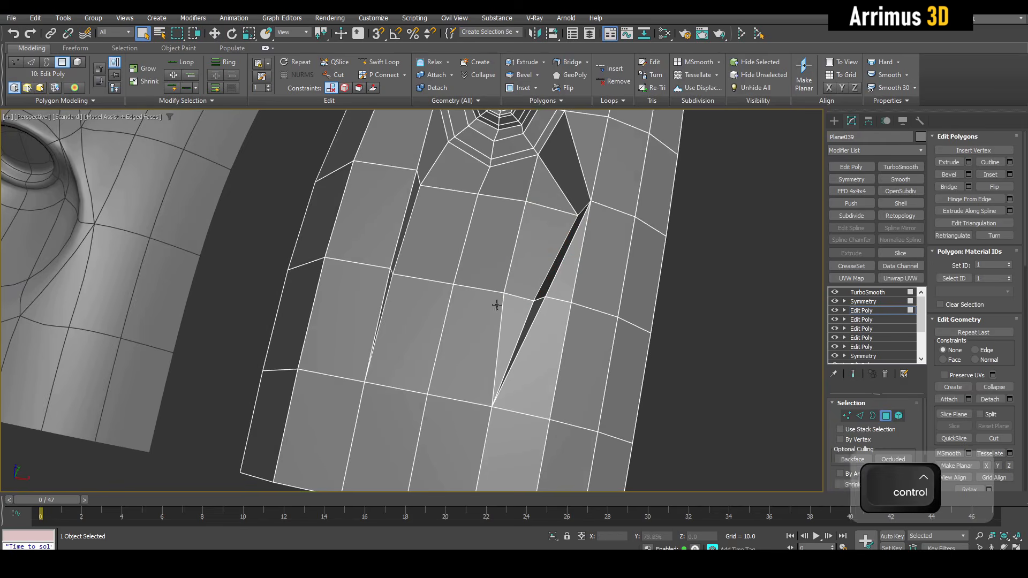
{"action": "left_click_drag", "start_coordinate": [444, 277], "coordinate": [462, 353]}
{"action": "middle_click_drag", "start_coordinate": [461, 353], "coordinate": [465, 291]}
{"action": "middle_click_drag", "start_coordinate": [446, 389], "coordinate": [440, 397], "text": "alt"}
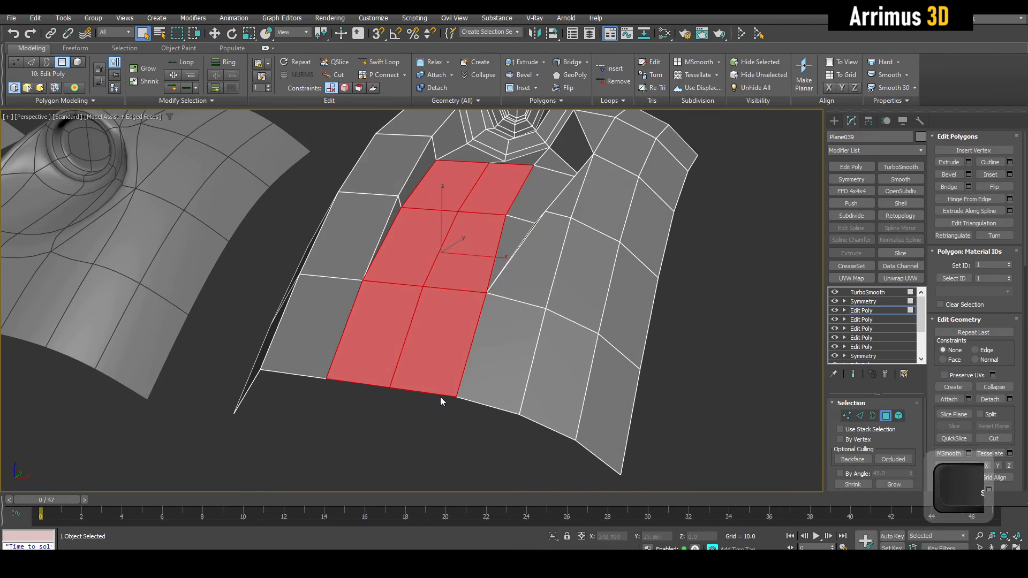
- Try raising the central strip by hinging it from its lower border edge and scaling its polygons, and preview it smoothed
{"action": "key", "text": "shift+h"}
{"action": "left_click_drag", "start_coordinate": [438, 390], "coordinate": [439, 395]}
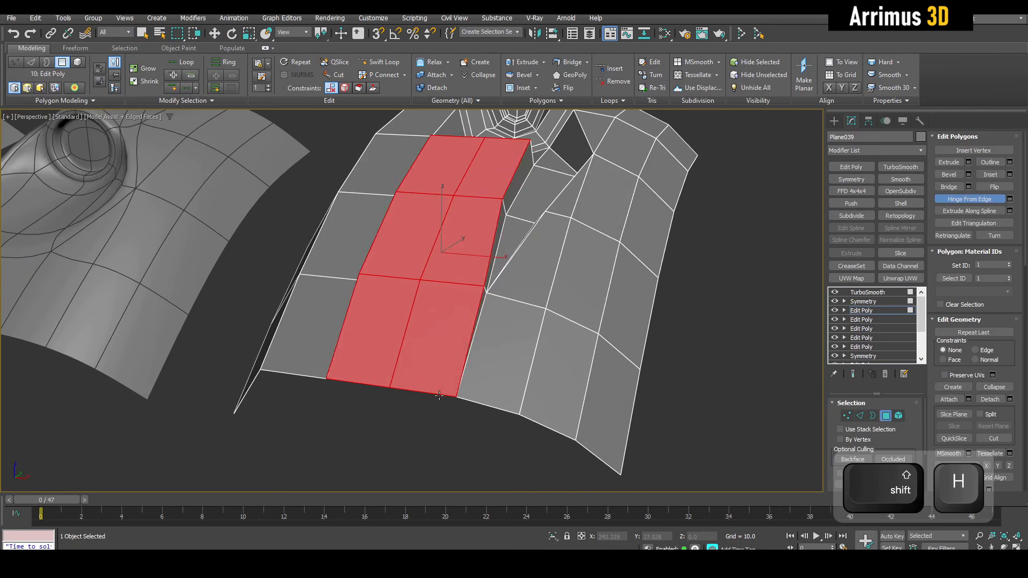
{"action": "middle_click_drag", "start_coordinate": [437, 402], "coordinate": [477, 253], "text": "alt"}
{"action": "key", "text": "r"}
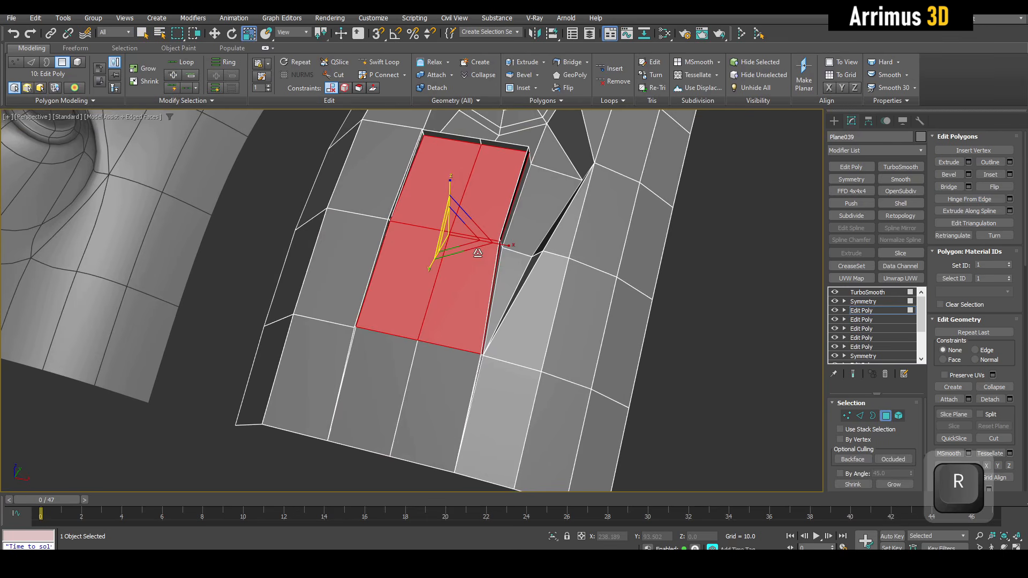
{"action": "left_click_drag", "start_coordinate": [461, 238], "coordinate": [460, 262]}
{"action": "key", "text": "space"}
{"action": "key", "text": "4"}
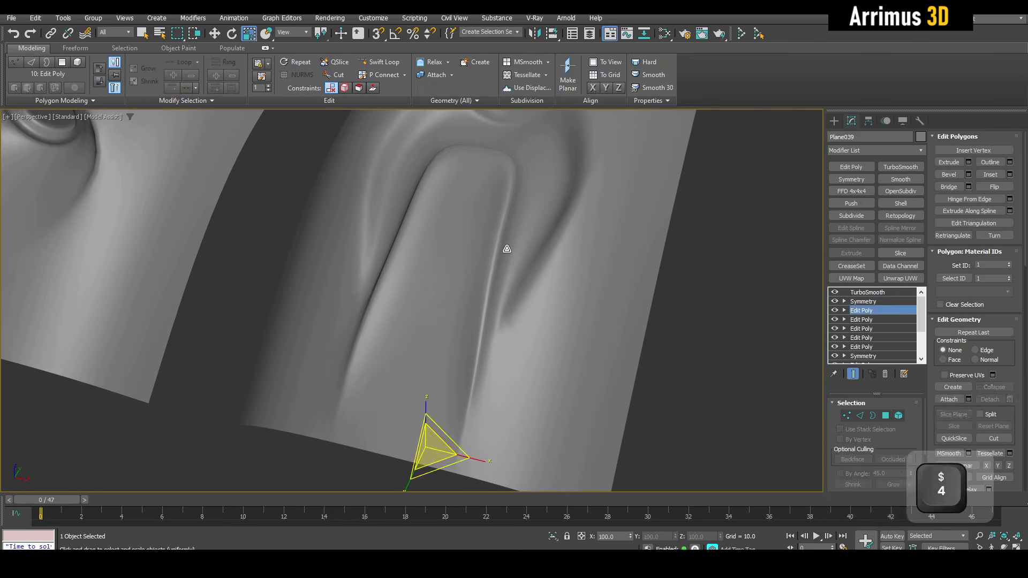
{"action": "key", "text": "q"}
{"action": "scroll", "coordinate": [507, 248], "scroll_direction": "down", "scroll_amount": 3}
{"action": "mouse_move", "coordinate": [507, 247]}
{"action": "middle_mouse_down", "text": "alt"}
{"action": "mouse_move", "coordinate": [532, 242]}
{"action": "mouse_move", "coordinate": [528, 219]}
{"action": "mouse_move", "coordinate": [509, 217]}
{"action": "mouse_move", "coordinate": [512, 237]}
{"action": "middle_mouse_up", "text": "alt"}
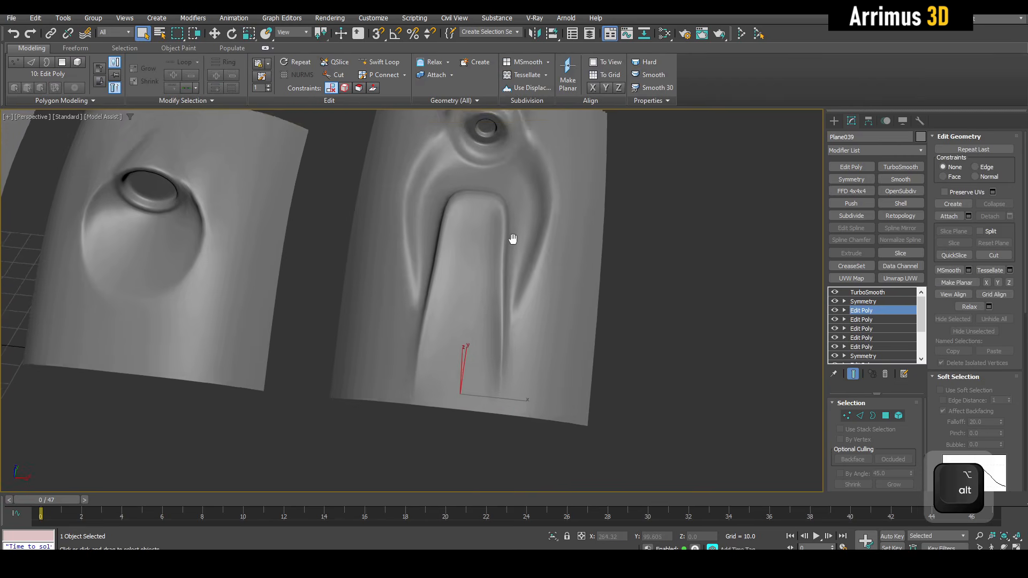
{"action": "scroll", "coordinate": [501, 242], "scroll_direction": "up", "scroll_amount": 5}
- Undo the raised strip's scaling and hinge, back to the selection of the six flat central polygons
{"action": "key", "text": "space"}
{"action": "key", "text": "2"}
{"action": "scroll", "coordinate": [430, 252], "scroll_direction": "down", "scroll_amount": 3}
{"action": "scroll", "coordinate": [466, 245], "scroll_direction": "up", "scroll_amount": 2}
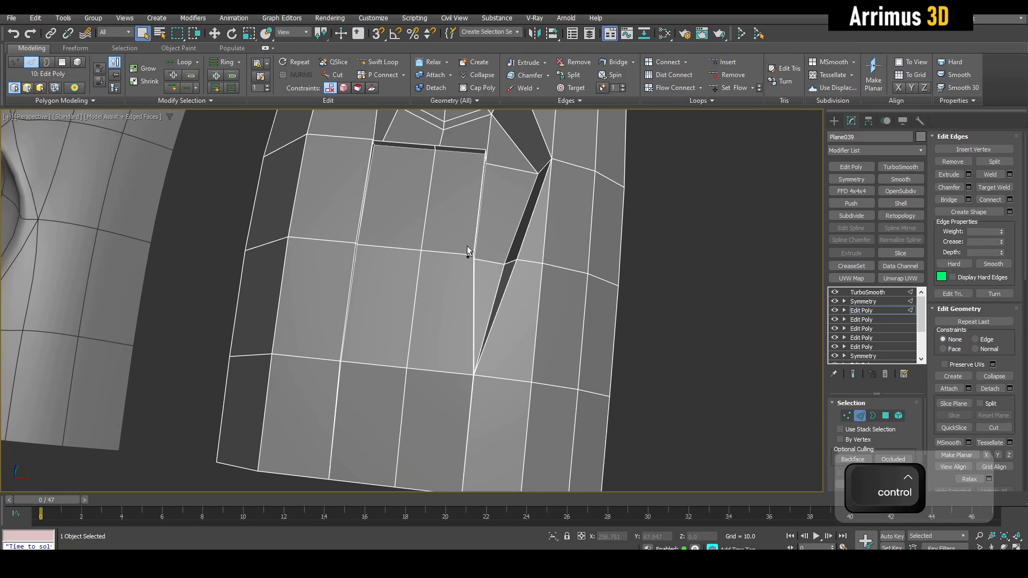
{"action": "key", "text": "ctrl+z"}
{"action": "key", "text": "ctrl+z"}
{"action": "scroll", "coordinate": [471, 256], "scroll_direction": "down", "scroll_amount": 4}
{"action": "mouse_move", "coordinate": [472, 272]}
{"action": "middle_mouse_down", "text": "alt"}
{"action": "mouse_move", "coordinate": [486, 257]}
{"action": "mouse_move", "coordinate": [483, 266]}
{"action": "middle_mouse_up", "text": "alt"}
{"action": "key", "text": "ctrl+z"}
{"action": "key", "text": "ctrl+z"}
{"action": "scroll", "coordinate": [485, 265], "scroll_direction": "up", "scroll_amount": 3}
{"action": "key", "text": "4"}
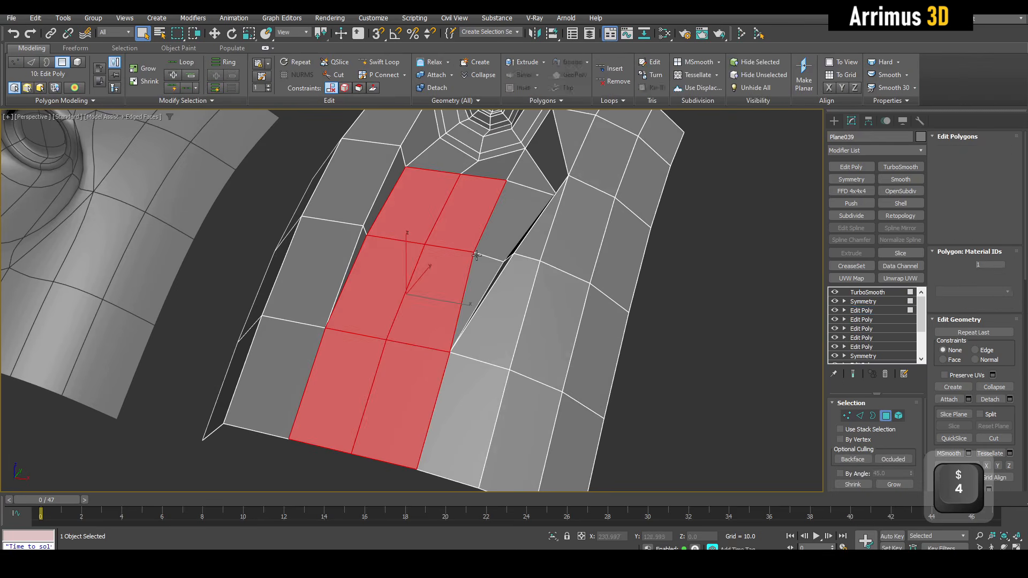
- Hinge the six central polygons inward from the lower border edge to sink a channel, and check it smoothed
{"action": "key", "text": "shift+h"}
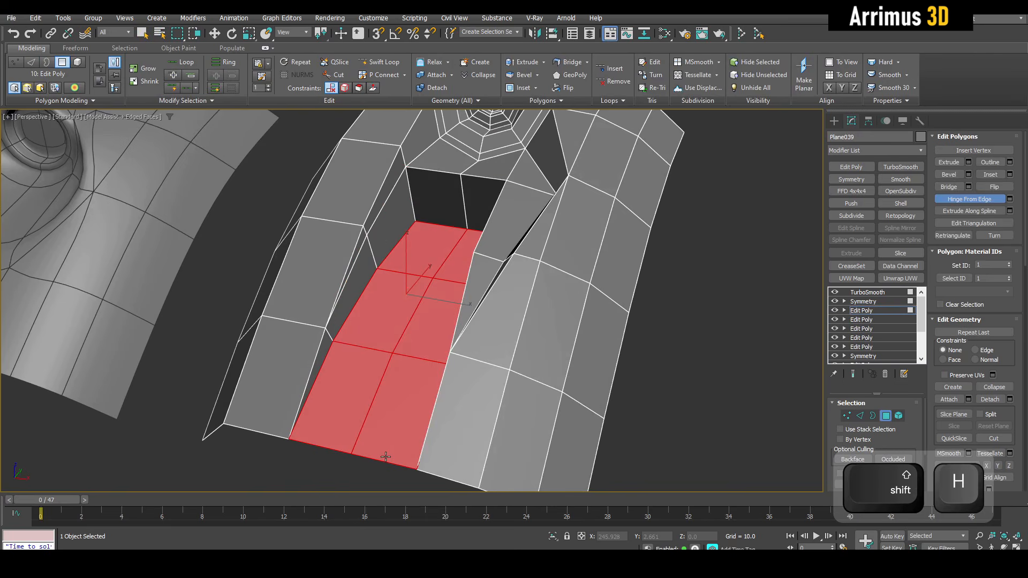
{"action": "key", "text": "space"}
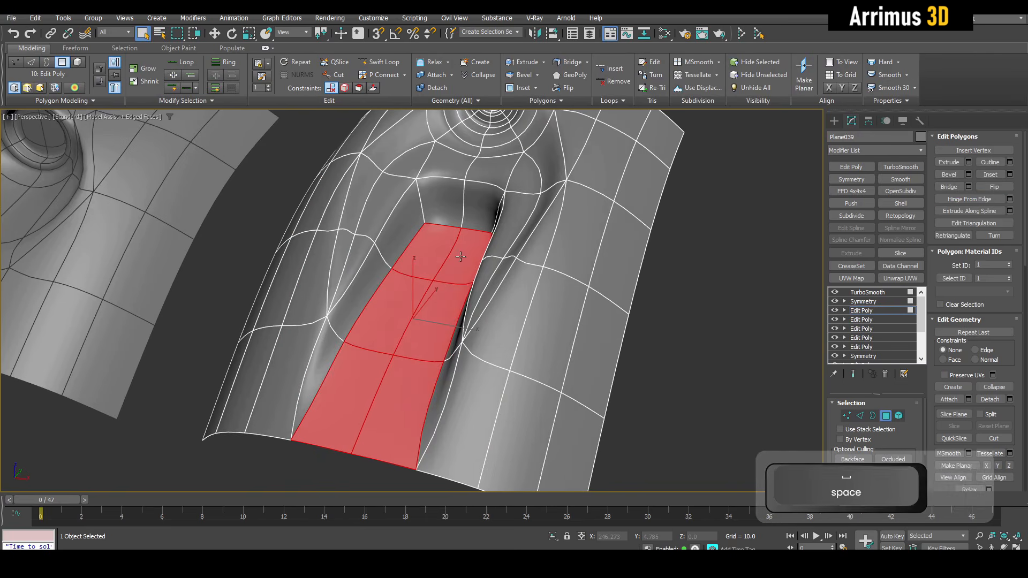
{"action": "key", "text": "space"}
- Reshape the upper end of the sunken channel into a gentler slope and preview the smoothed surface
{"action": "key", "text": "2"}
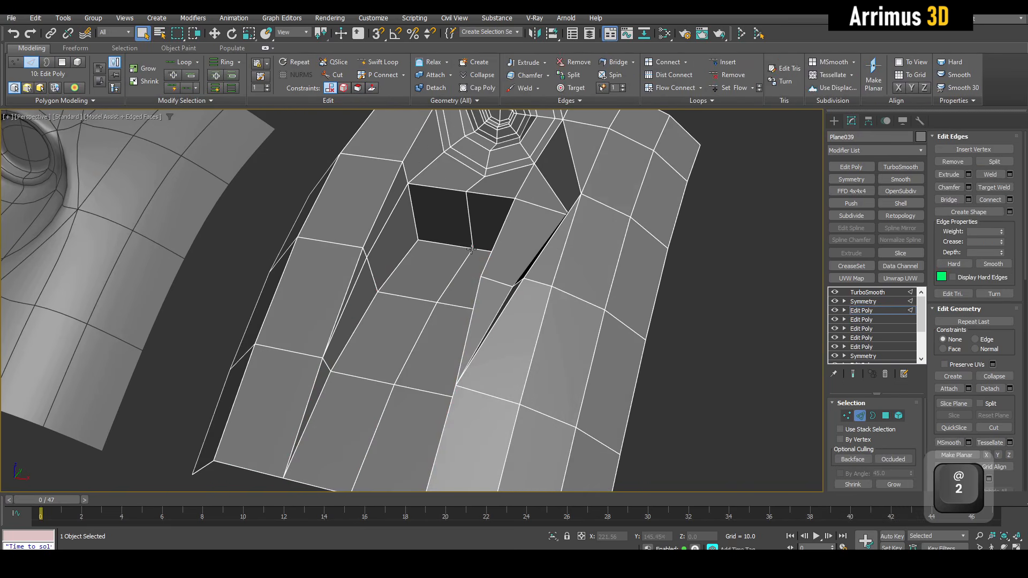
{"action": "key", "text": "ctrl+z"}
{"action": "key", "text": "F4"}
{"action": "key", "text": "space"}
{"action": "middle_click_drag", "start_coordinate": [475, 248], "coordinate": [467, 267]}
{"action": "scroll", "coordinate": [463, 275], "scroll_direction": "down", "scroll_amount": 4}
{"action": "key", "text": "2"}
{"action": "scroll", "coordinate": [468, 268], "scroll_direction": "up", "scroll_amount": 3}
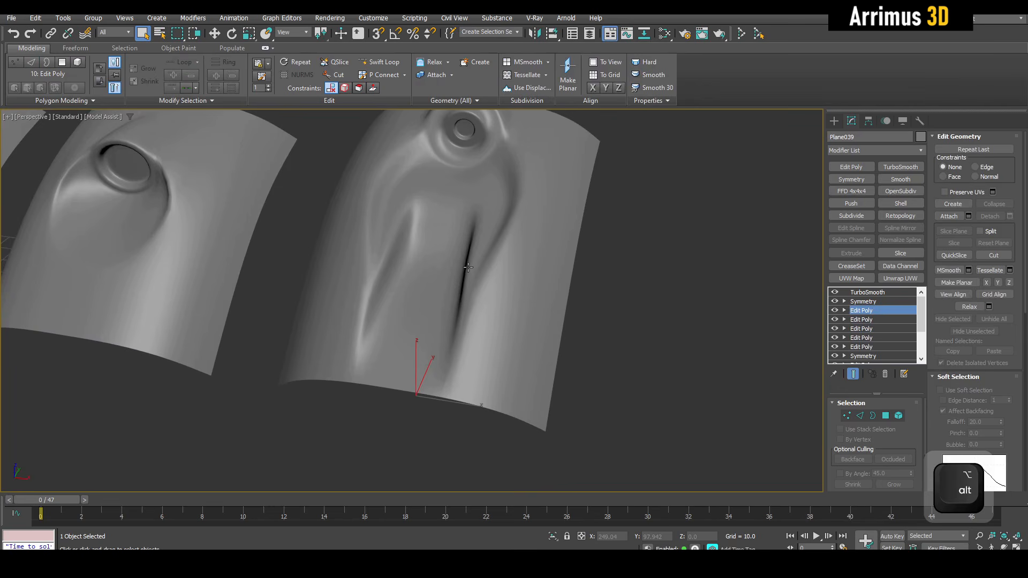
- Add an Edit Poly modifier and inset the channel's floor and end-wall polygons by a small amount
{"action": "key", "text": "1"}
{"action": "key", "text": "space"}
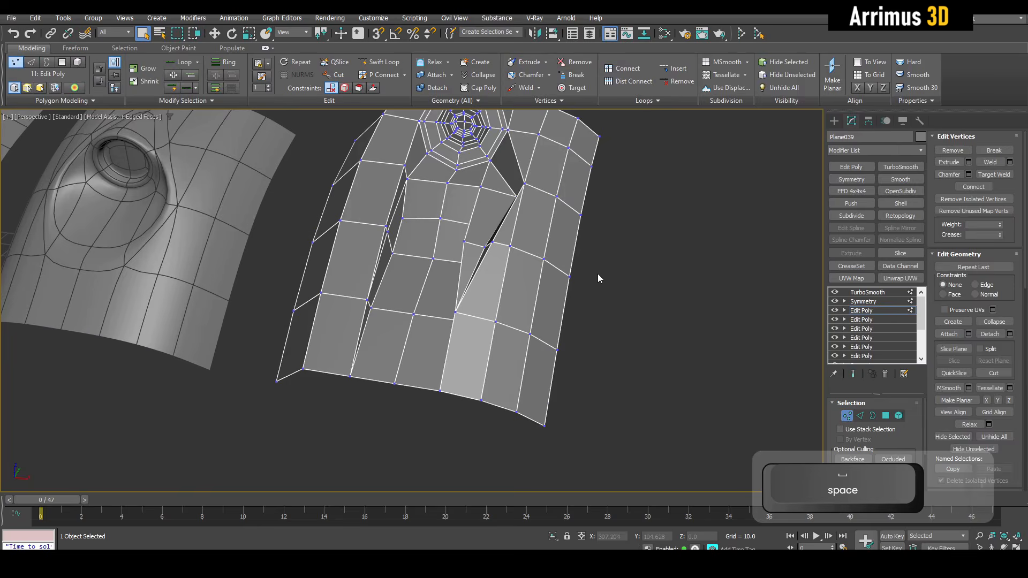
{"action": "key", "text": "F4"}
{"action": "key", "text": "space"}
{"action": "scroll", "coordinate": [503, 220], "scroll_direction": "up", "scroll_amount": 3}
{"action": "key", "text": "F4"}
{"action": "middle_click_drag", "start_coordinate": [507, 229], "coordinate": [469, 274]}
{"action": "key", "text": "space"}
{"action": "key", "text": "4"}
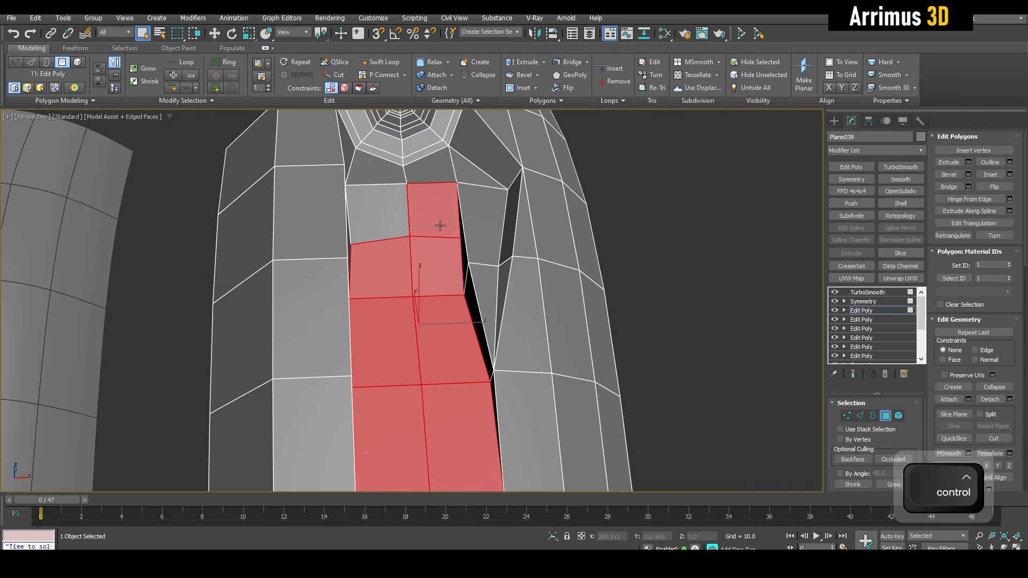
{"action": "key", "text": "ctrl+space"}
{"action": "left_click_drag", "start_coordinate": [439, 216], "coordinate": [439, 220]}
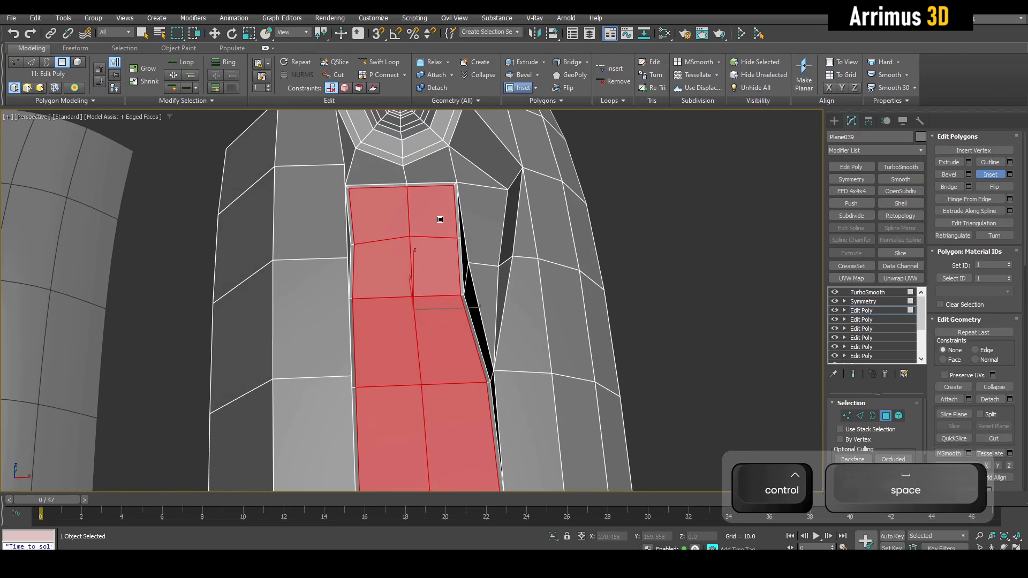
{"action": "right_click", "coordinate": [440, 228]}
- Preview the smoothed channel with its tightened border and look closely at the round hole
{"action": "key", "text": "space"}
{"action": "key", "text": "F4"}
{"action": "key", "text": "4"}
{"action": "scroll", "coordinate": [440, 231], "scroll_direction": "down", "scroll_amount": 4}
{"action": "middle_click_drag", "start_coordinate": [440, 230], "coordinate": [477, 282], "text": "alt"}
{"action": "scroll", "coordinate": [477, 236], "scroll_direction": "up", "scroll_amount": 5}
{"action": "middle_click_drag", "start_coordinate": [482, 185], "coordinate": [471, 241]}
- Adjust the inner edge loop of the round hole and preview it smoothed
{"action": "key", "text": "F4"}
{"action": "key", "text": "space"}
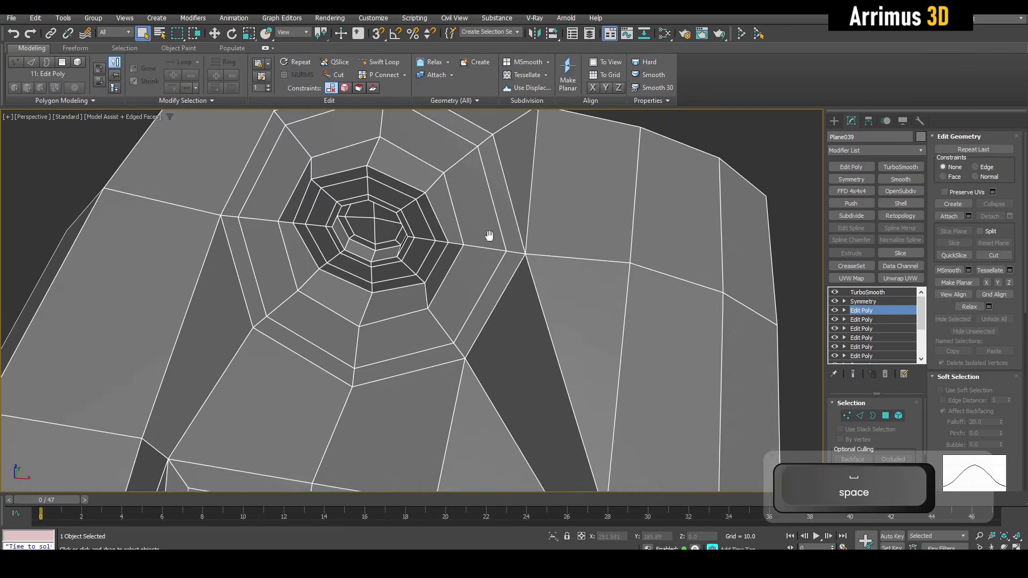
{"action": "scroll", "coordinate": [489, 236], "scroll_direction": "up", "scroll_amount": 3}
{"action": "key", "text": "1"}
{"action": "left_click", "coordinate": [471, 259]}
{"action": "right_click", "coordinate": [475, 265]}
{"action": "key", "text": "F4"}
{"action": "key", "text": "space"}
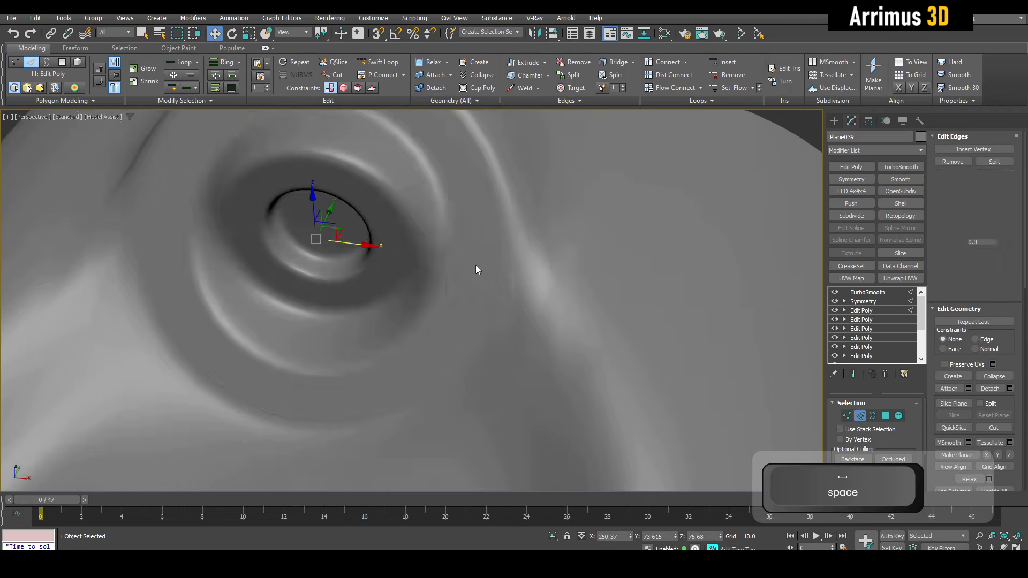
- Move the border vertex beside the round hole about 6.5 units along X toward the surface's centre
{"action": "scroll", "coordinate": [476, 265], "scroll_direction": "down", "scroll_amount": 6}
{"action": "key", "text": "2"}
{"action": "middle_click_drag", "start_coordinate": [442, 254], "coordinate": [493, 238], "text": "alt"}
{"action": "key", "text": "F4"}
{"action": "key", "text": "space"}
{"action": "scroll", "coordinate": [499, 244], "scroll_direction": "up", "scroll_amount": 5}
{"action": "key", "text": "1"}
{"action": "left_click", "coordinate": [507, 247]}
{"action": "key", "text": "w"}
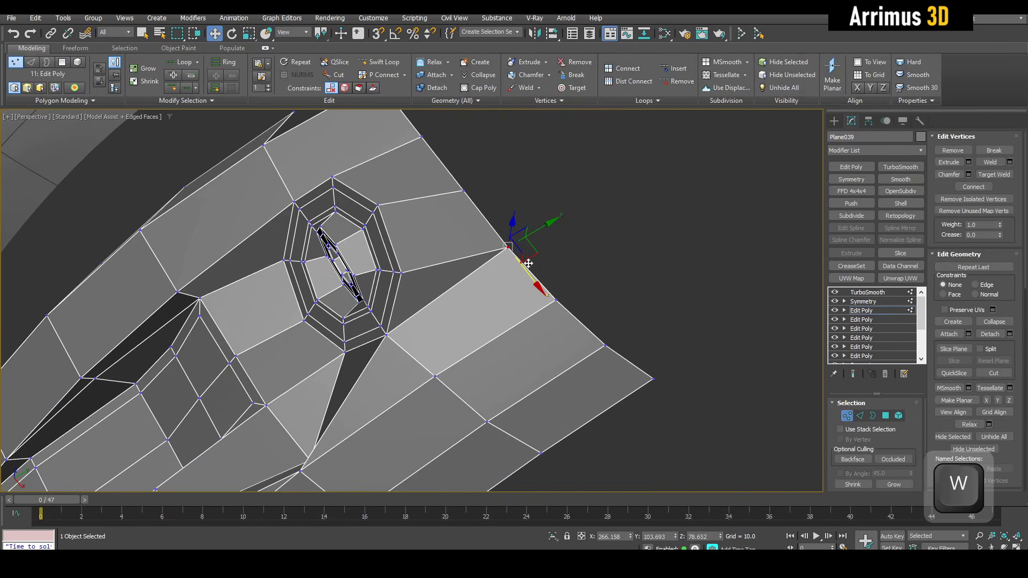
{"action": "key", "text": "shift+x"}
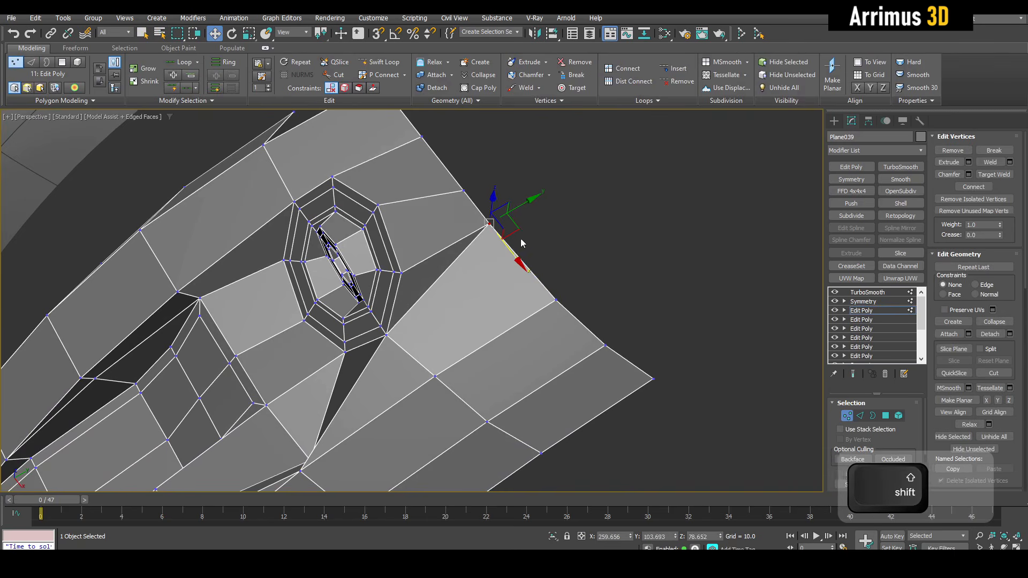
- Preview the finished smoothed surface beside the earlier versions without edged faces
{"action": "key", "text": "space"}
{"action": "key", "text": "F4"}
{"action": "key", "text": "1"}
{"action": "scroll", "coordinate": [504, 256], "scroll_direction": "down", "scroll_amount": 5}
{"action": "middle_click_drag", "start_coordinate": [484, 276], "coordinate": [525, 266], "text": "alt"}
- Copy the channelled surface along X into the free space beside it
{"action": "left_click_drag", "start_coordinate": [402, 321], "coordinate": [472, 334]}
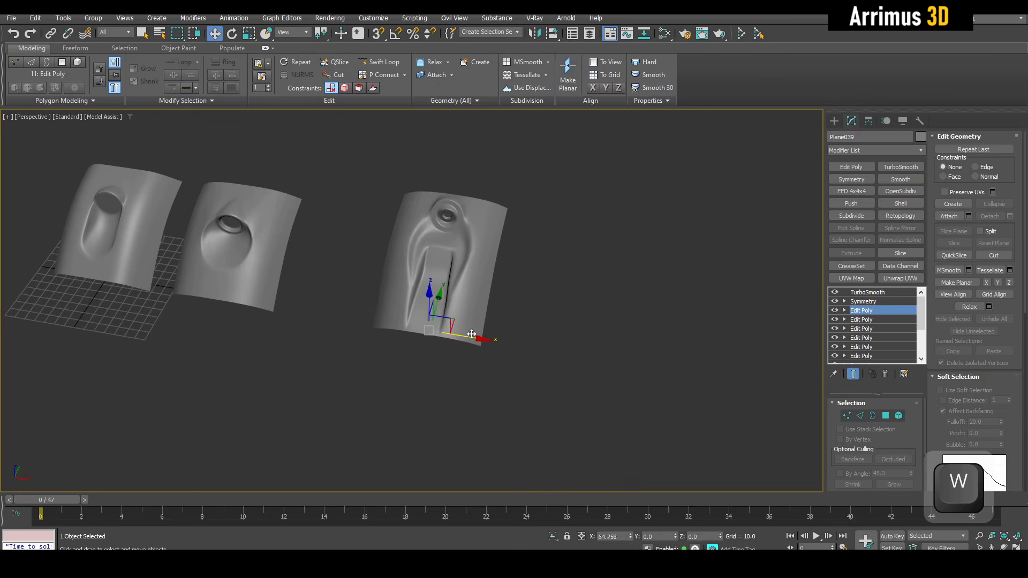
{"action": "right_click", "coordinate": [472, 333]}
{"action": "left_click_drag", "start_coordinate": [401, 321], "coordinate": [530, 348], "text": "shift"}
{"action": "left_click", "coordinate": [510, 328]}
{"action": "key", "text": "q"}
- Delete the copy's upper modifiers, from TurboSmooth down to the Edit Poly above the lower Symmetry modifier
{"action": "key", "text": "z"}
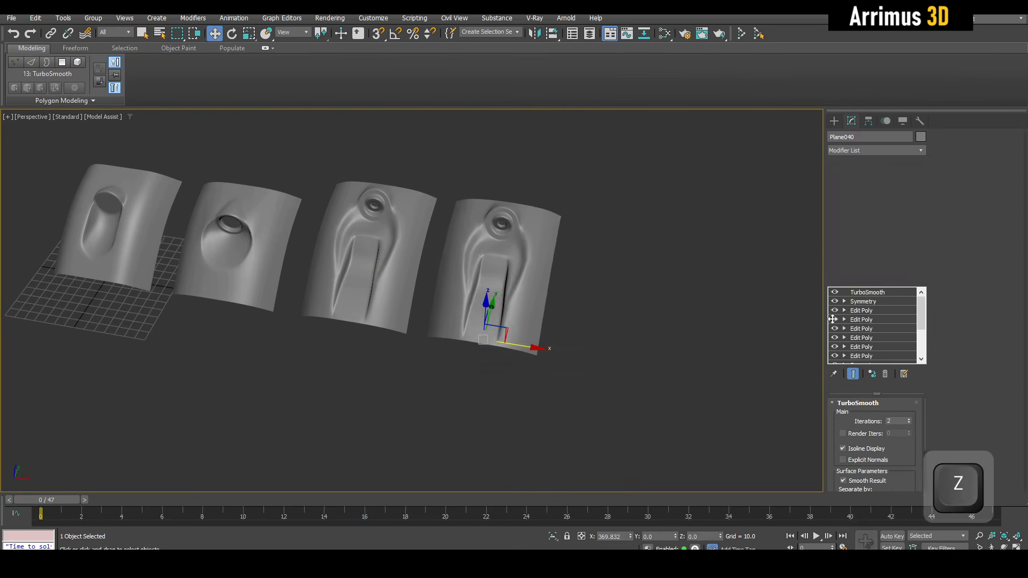
{"action": "scroll", "coordinate": [875, 310], "scroll_direction": "down", "scroll_amount": 3}
{"action": "left_click", "coordinate": [866, 301], "text": "shift"}
{"action": "right_click", "coordinate": [866, 301]}
{"action": "left_click", "coordinate": [891, 320]}
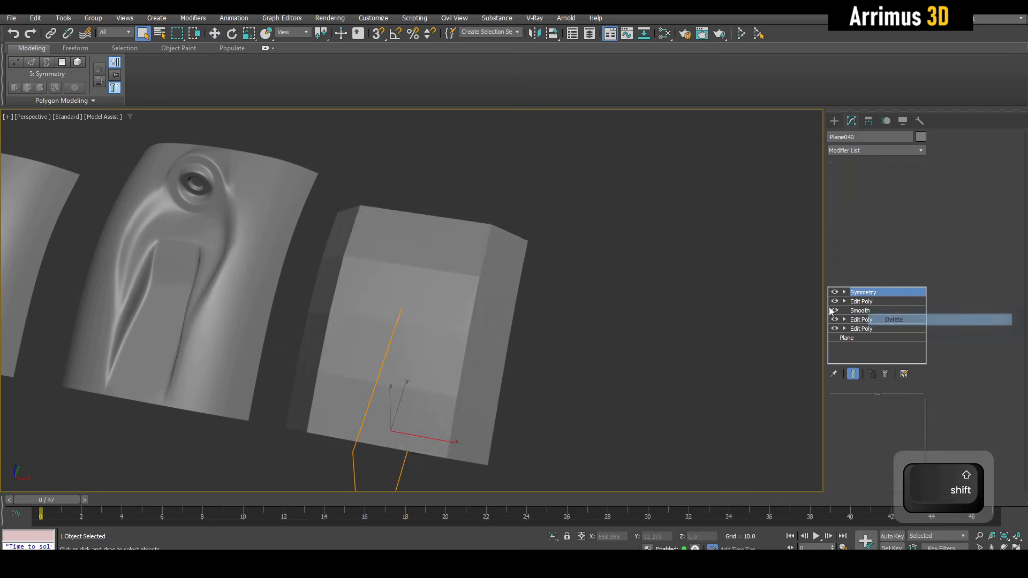
- Add an Edit Poly modifier below the copy's Symmetry and insert a lengthwise edge loop through the outer column with SwiftLoop
{"action": "key", "text": "F4"}
{"action": "left_click", "coordinate": [868, 301]}
{"action": "key", "text": "1"}
{"action": "scroll", "coordinate": [554, 248], "scroll_direction": "up", "scroll_amount": 3}
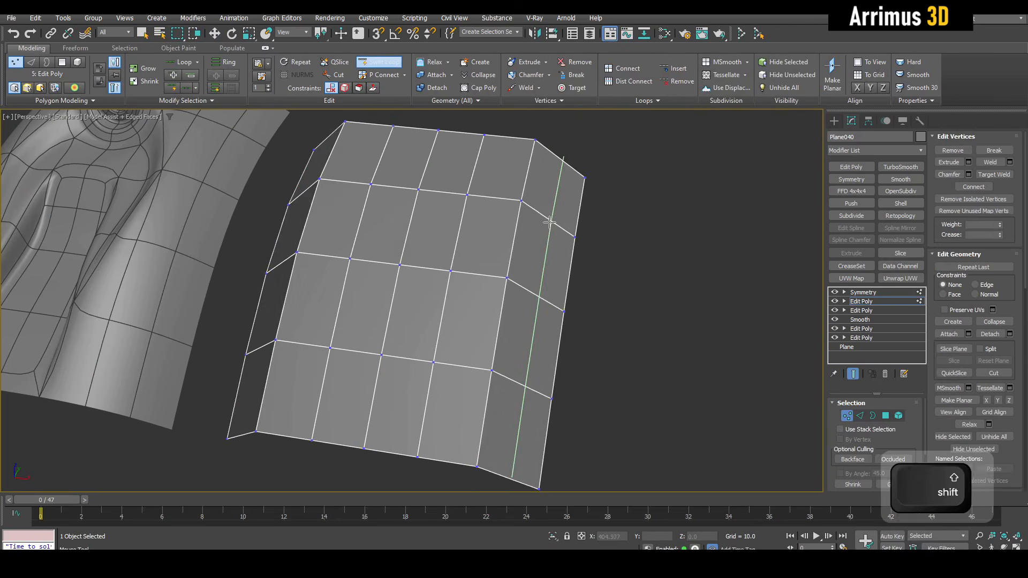
{"action": "left_click", "coordinate": [548, 218], "text": "shift"}
{"action": "right_click", "coordinate": [532, 217]}
{"action": "double_click", "coordinate": [521, 218]}
- Add diagonal edges across the two middle rows in another Edit Poly, widening from the upper row toward the outer sides
{"action": "key", "text": "2"}
{"action": "key", "text": "1"}
{"action": "middle_click_drag", "start_coordinate": [550, 335], "coordinate": [585, 341]}
{"action": "key", "text": "alt+c"}
{"action": "key", "text": "4"}
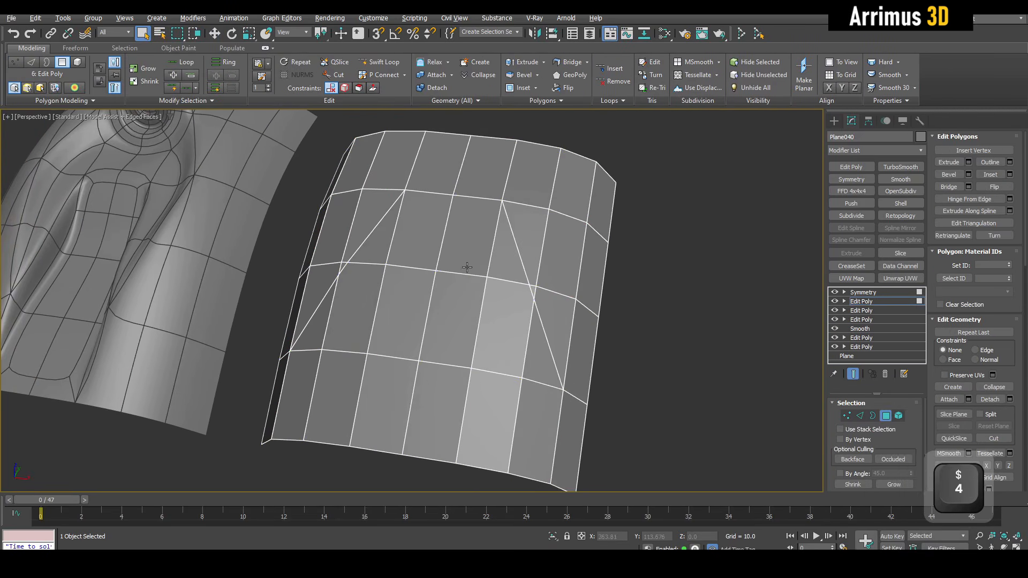
- Insert a horizontal edge loop across the lowest row of polygons
{"action": "left_click_drag", "start_coordinate": [375, 241], "coordinate": [512, 316]}
{"action": "left_click", "coordinate": [317, 328], "text": "ctrl"}
{"action": "left_click", "coordinate": [538, 364], "text": "ctrl"}
{"action": "key", "text": "1"}
{"action": "middle_click_drag", "start_coordinate": [571, 397], "coordinate": [558, 318]}
{"action": "left_click", "coordinate": [544, 358]}
{"action": "right_click", "coordinate": [545, 343]}
{"action": "key", "text": "1"}
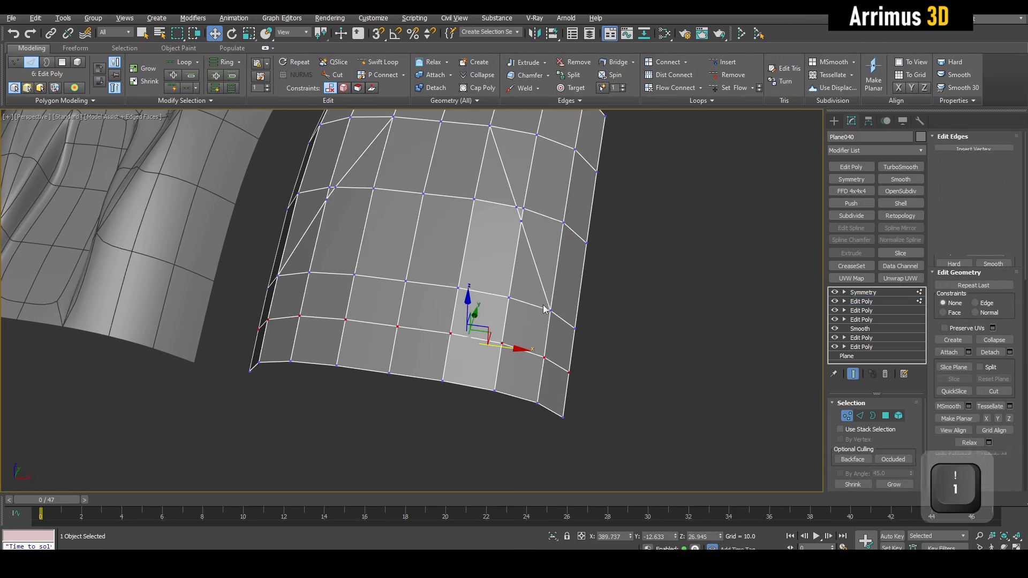
- Connect the diagonal's lower outer vertex to an inner vertex of the new horizontal loop, closing the outline's lower corner
{"action": "left_click", "coordinate": [550, 311]}
{"action": "left_click", "coordinate": [501, 343], "text": "ctrl"}
{"action": "key", "text": "ctrl+shift+e"}
{"action": "key", "text": "4"}
{"action": "left_click_drag", "start_coordinate": [429, 309], "coordinate": [527, 321], "text": "ctrl"}
{"action": "key", "text": "4"}
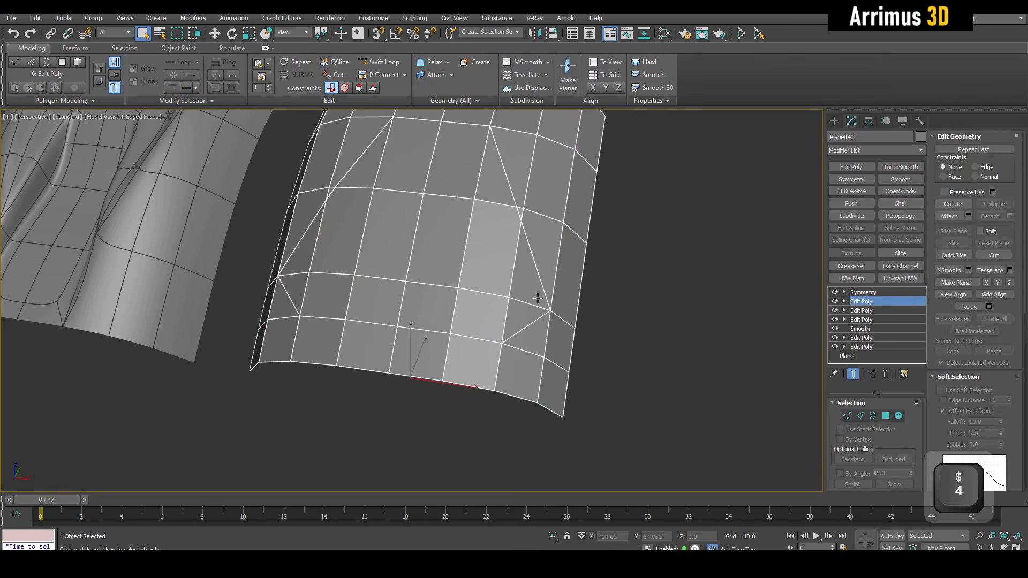
- Extrude the polygons inside the diagonal-edged outline outward and scale the resulting cap smaller
{"action": "key", "text": "4"}
{"action": "middle_click_drag", "start_coordinate": [508, 284], "coordinate": [499, 316], "text": "alt"}
{"action": "key", "text": "shift+h"}
{"action": "left_click_drag", "start_coordinate": [416, 328], "coordinate": [424, 342]}
{"action": "middle_click_drag", "start_coordinate": [426, 326], "coordinate": [428, 352]}
{"action": "key", "text": "1"}
{"action": "key", "text": "4"}
{"action": "key", "text": "r"}
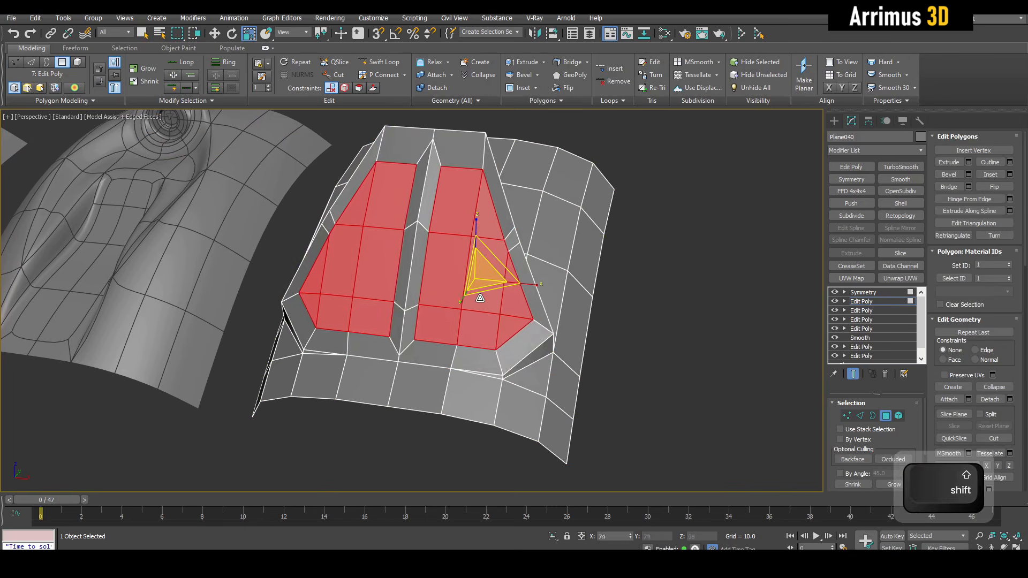
{"action": "middle_click_drag", "start_coordinate": [497, 291], "coordinate": [507, 288], "text": "alt"}
- Move the cap polygons inward until both mirrored halves meet at the centre line, and add an Edit Poly modifier above Symmetry
{"action": "key", "text": "w"}
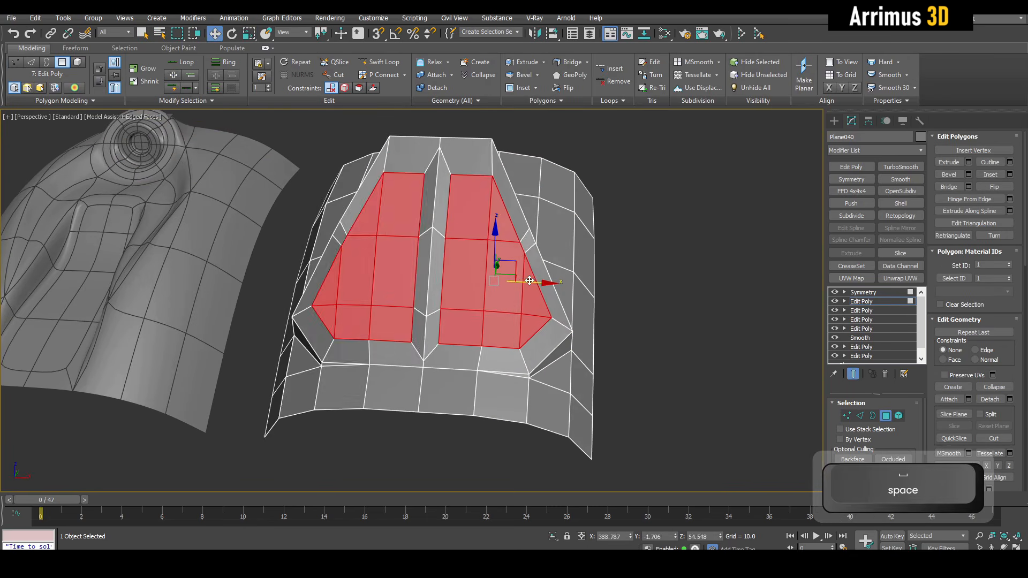
{"action": "key", "text": "space"}
{"action": "left_click_drag", "start_coordinate": [529, 280], "coordinate": [507, 280]}
{"action": "key", "text": "space"}
{"action": "key", "text": "4"}
{"action": "key", "text": "q"}
{"action": "left_click", "coordinate": [883, 294]}
{"action": "key", "text": "4"}
{"action": "key", "text": "w"}
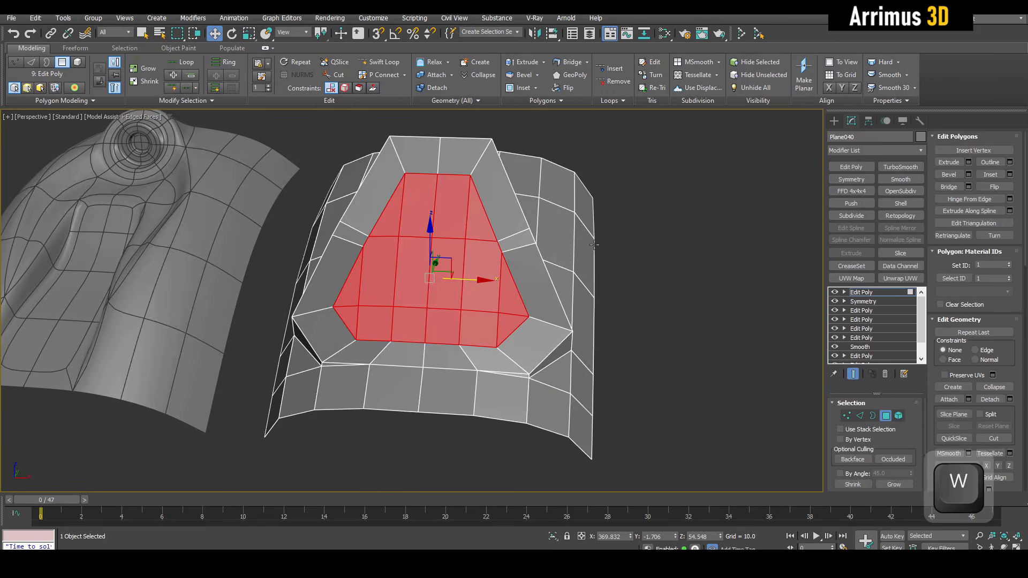
- Inset the merged cap polygons and extrude them inward to form a deep recess
{"action": "middle_click_drag", "start_coordinate": [594, 244], "coordinate": [482, 265], "text": "alt"}
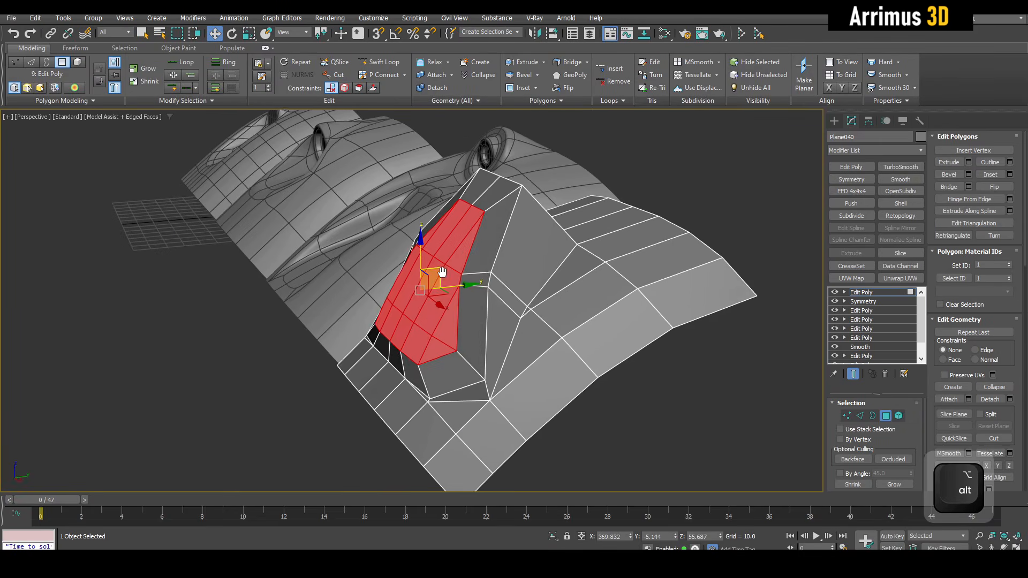
{"action": "scroll", "coordinate": [443, 272], "scroll_direction": "up", "scroll_amount": 2}
{"action": "key", "text": "r"}
{"action": "left_click_drag", "start_coordinate": [409, 289], "coordinate": [413, 303], "text": "shift"}
{"action": "key", "text": "w"}
{"action": "middle_click_drag", "start_coordinate": [428, 291], "coordinate": [436, 289], "text": "alt"}
{"action": "left_click_drag", "start_coordinate": [431, 279], "coordinate": [476, 281], "text": "shift"}
{"action": "middle_click_drag", "start_coordinate": [439, 281], "coordinate": [471, 276], "text": "alt"}
{"action": "left_click_drag", "start_coordinate": [460, 273], "coordinate": [439, 267], "text": "shift"}
{"action": "middle_click_drag", "start_coordinate": [465, 281], "coordinate": [500, 283], "text": "alt"}
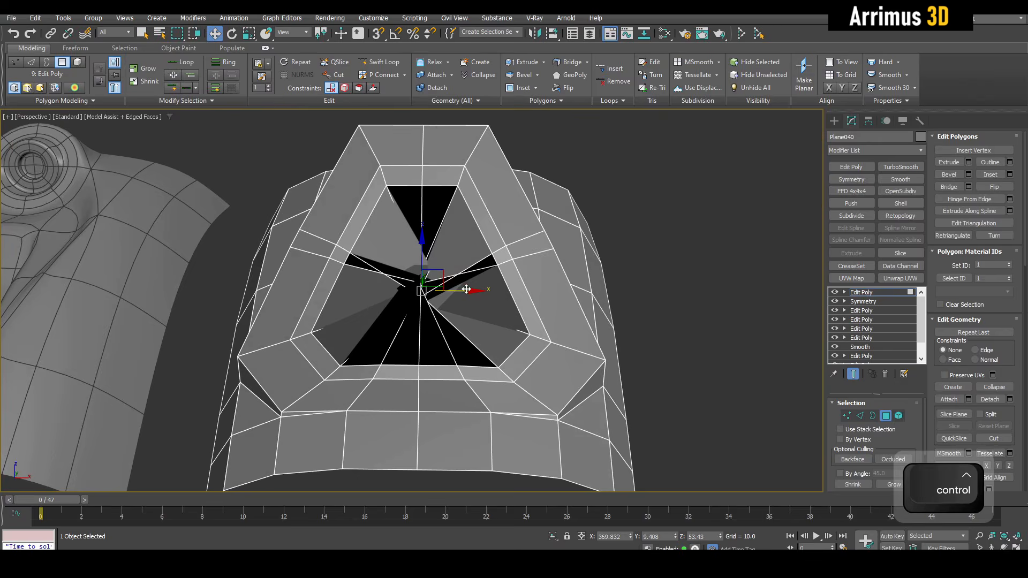
{"action": "scroll", "coordinate": [466, 289], "scroll_direction": "up", "scroll_amount": 3}
{"action": "scroll", "coordinate": [466, 289], "scroll_direction": "down", "scroll_amount": 1}
- Turn the recess's inner polygons upright and reshape them into an enlarged circle
{"action": "key", "text": "e"}
{"action": "left_click_drag", "start_coordinate": [442, 273], "coordinate": [419, 324]}
{"action": "key", "text": "r"}
{"action": "middle_click_drag", "start_coordinate": [420, 324], "coordinate": [440, 318], "text": "alt"}
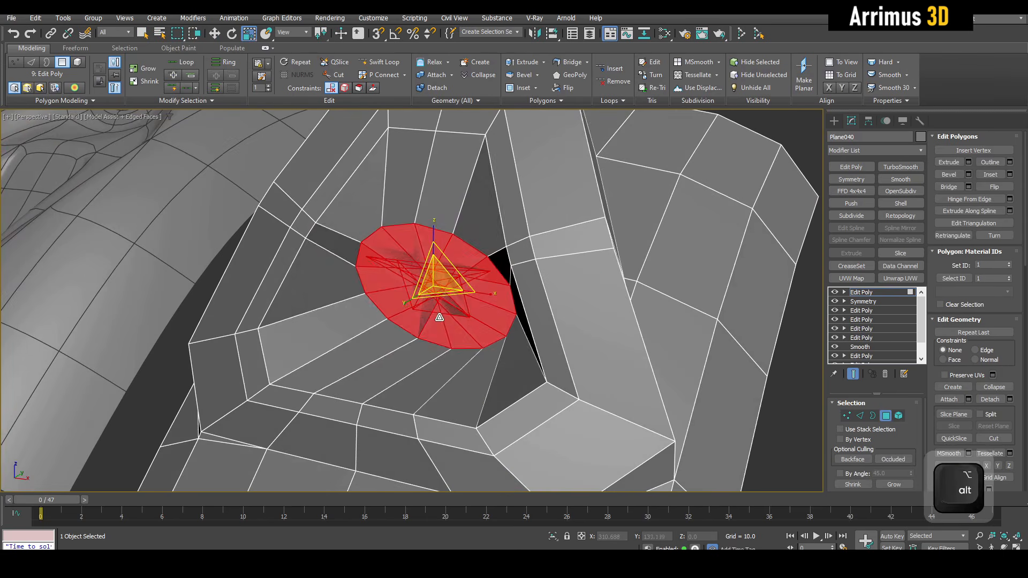
{"action": "left_click_drag", "start_coordinate": [439, 317], "coordinate": [455, 304]}
{"action": "middle_click_drag", "start_coordinate": [455, 304], "coordinate": [482, 279], "text": "alt"}
- Move the circular face deeper and higher in the recess, using see-through display to judge its position
{"action": "key", "text": "w"}
{"action": "key", "text": "e"}
{"action": "key", "text": "alt+x"}
{"action": "key", "text": "w"}
{"action": "left_click_drag", "start_coordinate": [503, 259], "coordinate": [558, 295]}
{"action": "key", "text": "alt+x"}
{"action": "middle_click_drag", "start_coordinate": [476, 283], "coordinate": [572, 266], "text": "alt"}
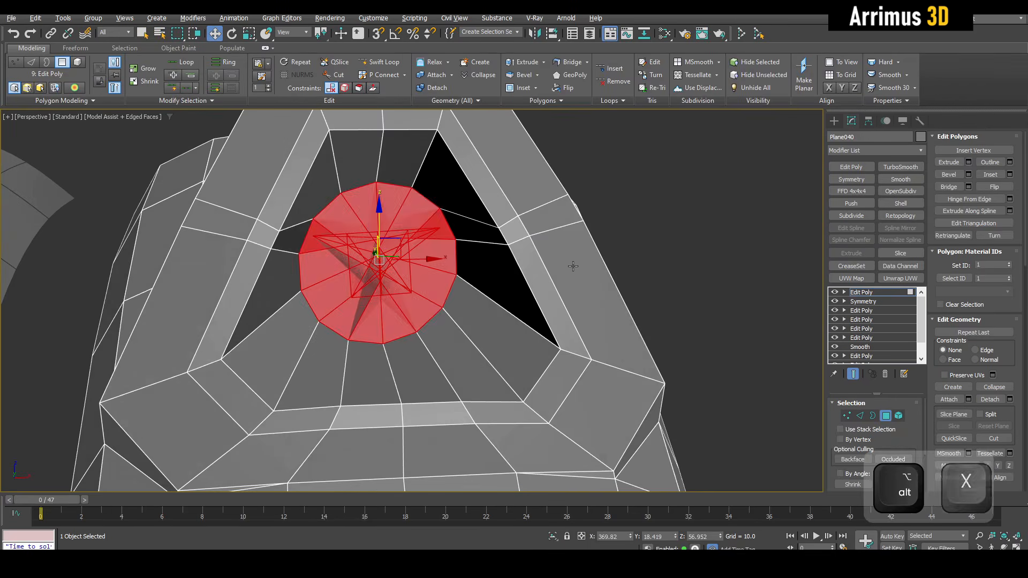
- Adjust the tilt of the circular face's border edges and add a Symmetry modifier on top of the stack
{"action": "key", "text": "q"}
{"action": "key", "text": "Delete"}
{"action": "middle_click_drag", "start_coordinate": [471, 263], "coordinate": [423, 255], "text": "alt"}
{"action": "key", "text": "2"}
{"action": "left_click", "coordinate": [404, 171]}
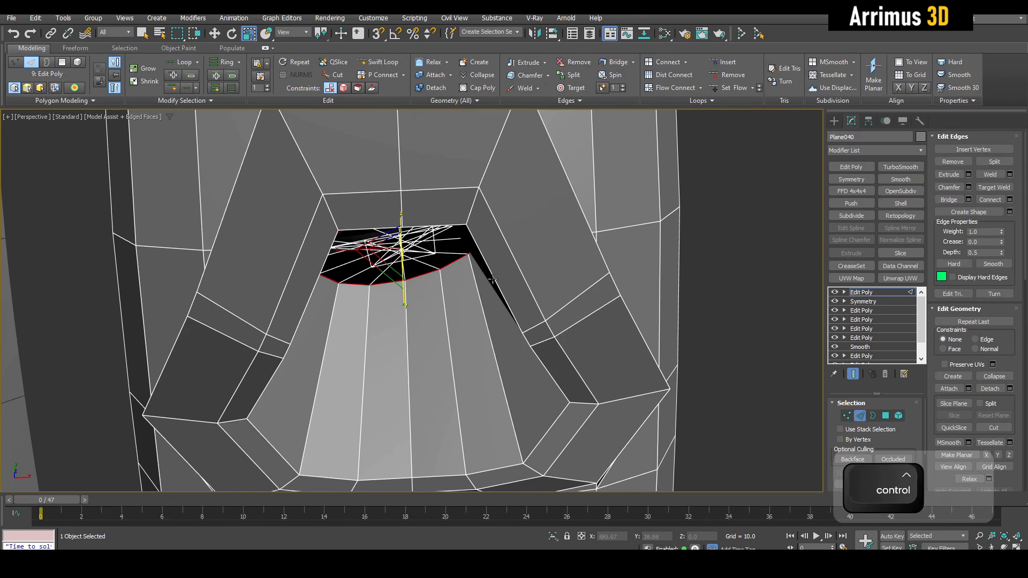
{"action": "key", "text": "ctrl+4"}
{"action": "key", "text": "e"}
{"action": "left_click", "coordinate": [851, 179]}
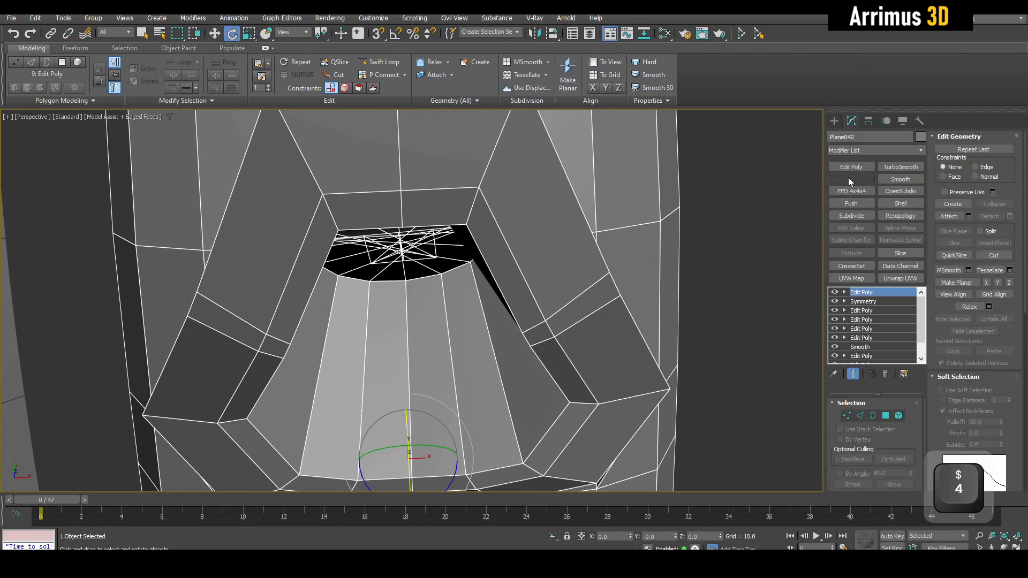
{"action": "left_click", "coordinate": [870, 464]}
- Add an Edit Poly modifier above the new Symmetry and delete the circular polygons to open a hole
{"action": "middle_click_drag", "start_coordinate": [546, 310], "coordinate": [463, 278], "text": "alt"}
{"action": "key", "text": "4"}
{"action": "key", "text": "alt+shift+d"}
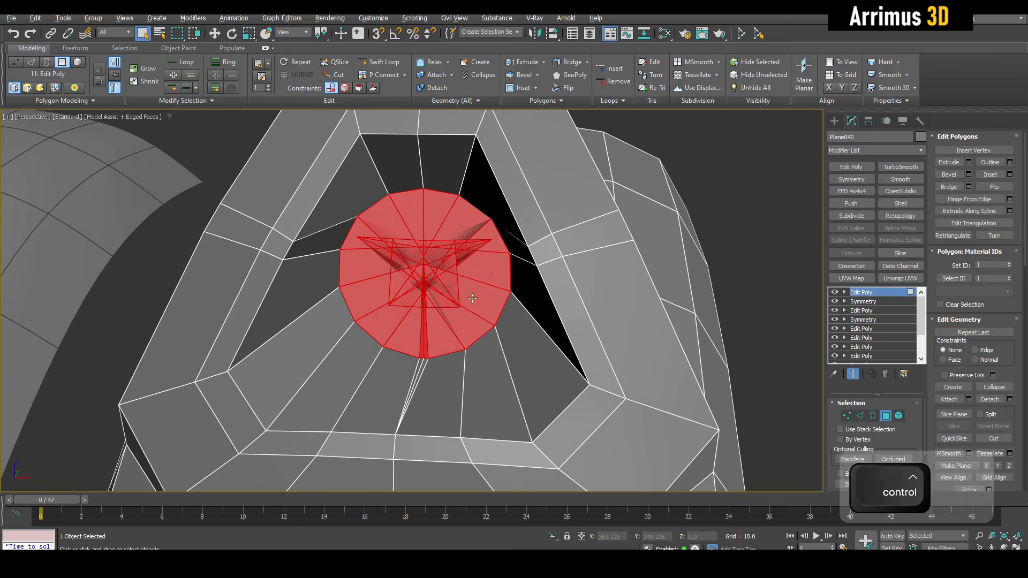
{"action": "key", "text": "ctrl+z"}
{"action": "key", "text": "Delete"}
{"action": "scroll", "coordinate": [447, 361], "scroll_direction": "up", "scroll_amount": 5}
- Target-weld the two nearly coincident vertices at the bottom of the circular hole and select the hole's border edge loop
{"action": "key", "text": "1"}
{"action": "key", "text": "1"}
{"action": "key", "text": "shift+w"}
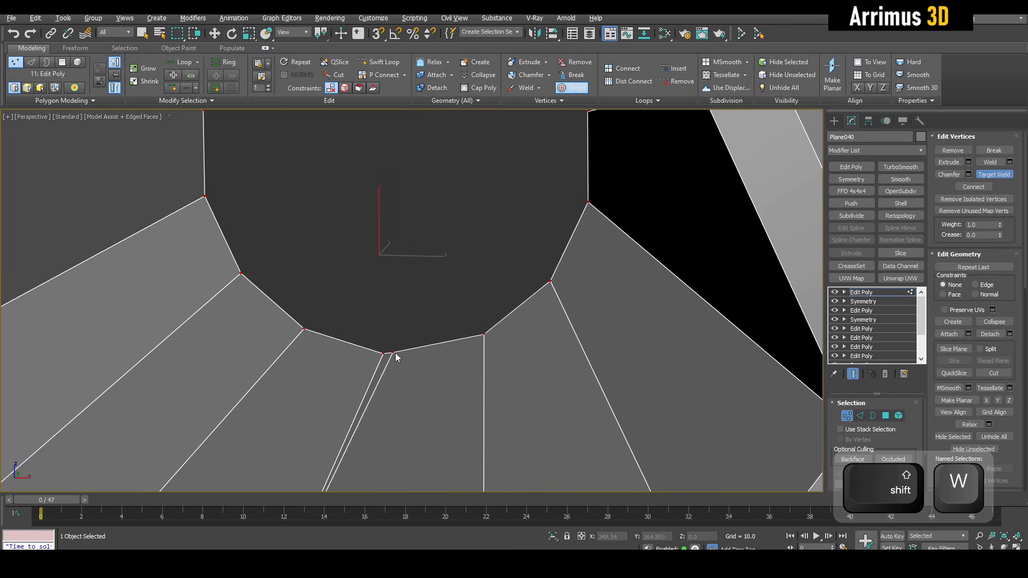
{"action": "scroll", "coordinate": [396, 351], "scroll_direction": "down", "scroll_amount": 4}
{"action": "key", "text": "2"}
{"action": "double_click", "coordinate": [406, 346]}
{"action": "key", "text": "space"}
{"action": "middle_click_drag", "start_coordinate": [408, 342], "coordinate": [469, 307], "text": "alt"}
- Add Symmetry and TurboSmooth modifiers on top and check the smoothed recess without edged faces
{"action": "key", "text": "2"}
{"action": "right_click", "coordinate": [867, 289]}
{"action": "left_click", "coordinate": [893, 345]}
{"action": "scroll", "coordinate": [654, 289], "scroll_direction": "down", "scroll_amount": 2}
{"action": "key", "text": "F4"}
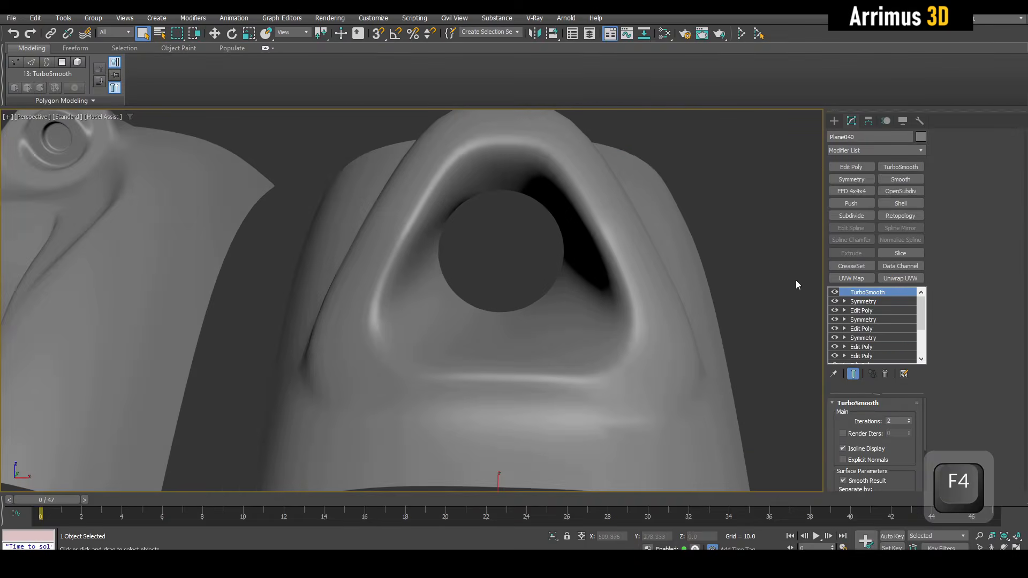
{"action": "key", "text": "F4"}
- Insert an edge loop around the recess walls with SwiftLoop in the top Edit Poly and scale it outward
{"action": "left_click", "coordinate": [862, 310]}
{"action": "scroll", "coordinate": [482, 268], "scroll_direction": "up", "scroll_amount": 3}
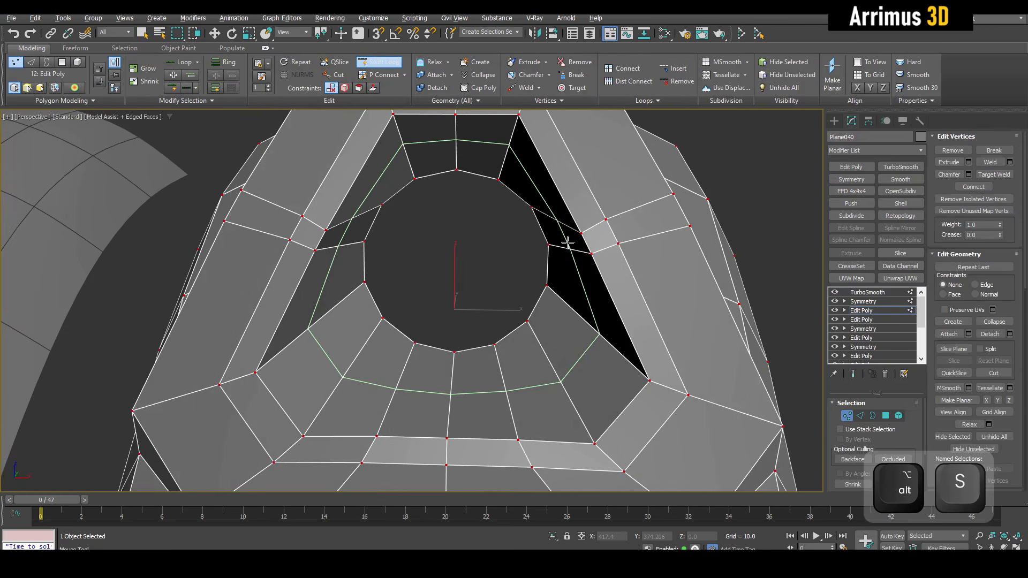
{"action": "key", "text": "r"}
{"action": "left_click_drag", "start_coordinate": [449, 279], "coordinate": [444, 270]}
{"action": "key", "text": "space"}
{"action": "key", "text": "F4"}
{"action": "key", "text": "space"}
{"action": "key", "text": "F4"}
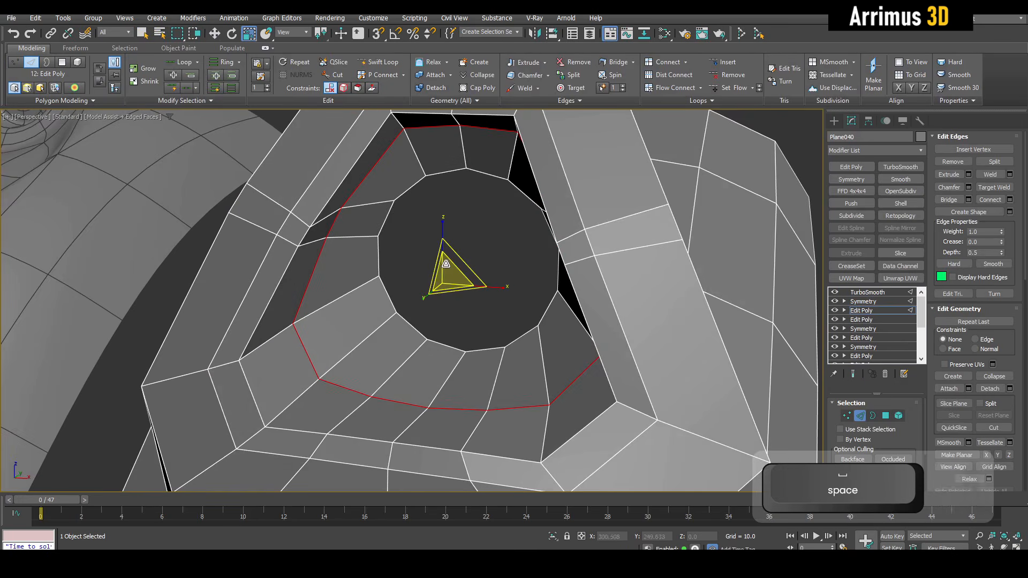
- Slide the row of vertices crossing one side of the rim upward along their edges with the Edge constraint
{"action": "key", "text": "q"}
{"action": "left_click", "coordinate": [444, 174]}
{"action": "double_click", "coordinate": [445, 174]}
{"action": "mouse_move", "coordinate": [444, 174]}
{"action": "middle_mouse_down", "text": "alt"}
{"action": "mouse_move", "coordinate": [443, 202]}
{"action": "mouse_move", "coordinate": [558, 266]}
{"action": "middle_mouse_up", "text": "alt"}
{"action": "key", "text": "1"}
{"action": "key", "text": "alt+x"}
{"action": "left_click_drag", "start_coordinate": [558, 267], "coordinate": [624, 303]}
{"action": "middle_click_drag", "start_coordinate": [625, 303], "coordinate": [608, 281], "text": "alt"}
{"action": "key", "text": "alt+x"}
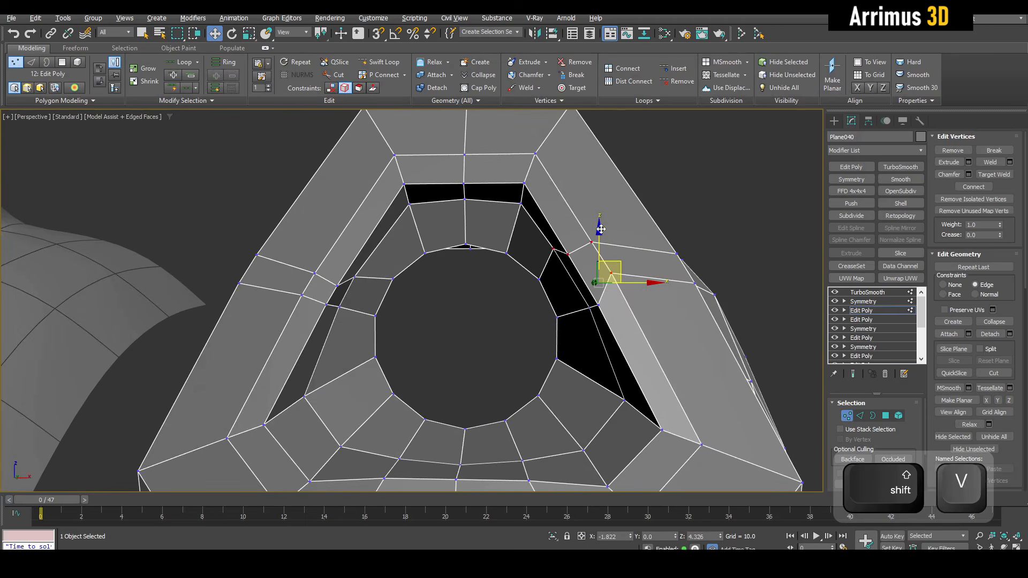
{"action": "left_click_drag", "start_coordinate": [631, 312], "coordinate": [631, 313]}
{"action": "key", "text": "shift+v"}
- Extend the hole's border inward into two concentric polygon rings by scaling copies of its edges
{"action": "mouse_move", "coordinate": [518, 281]}
{"action": "middle_mouse_down"}
{"action": "mouse_move", "coordinate": [519, 257]}
{"action": "mouse_move", "coordinate": [512, 286]}
{"action": "middle_mouse_up"}
{"action": "key", "text": "2"}
{"action": "key", "text": "r"}
{"action": "left_click_drag", "start_coordinate": [480, 302], "coordinate": [486, 318], "text": "shift"}
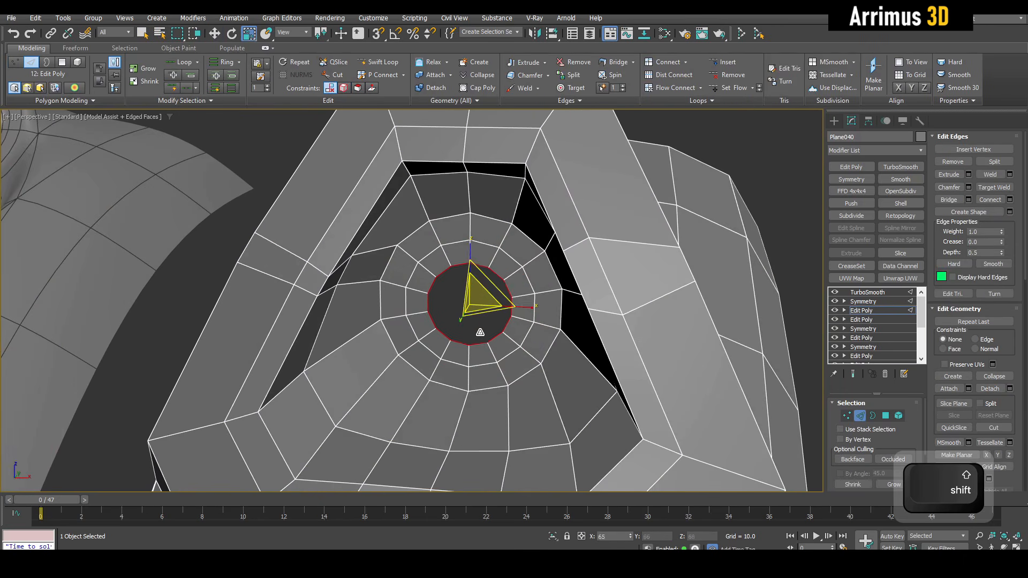
{"action": "scroll", "coordinate": [487, 309], "scroll_direction": "up", "scroll_amount": 4}
- Select the two polygon rings around the hole, and cap the hole's border with a single polygon
{"action": "key", "text": "4"}
{"action": "key", "text": "q"}
{"action": "key", "text": "alt+z"}
{"action": "scroll", "coordinate": [569, 255], "scroll_direction": "down", "scroll_amount": 4}
{"action": "key", "text": "alt+z"}
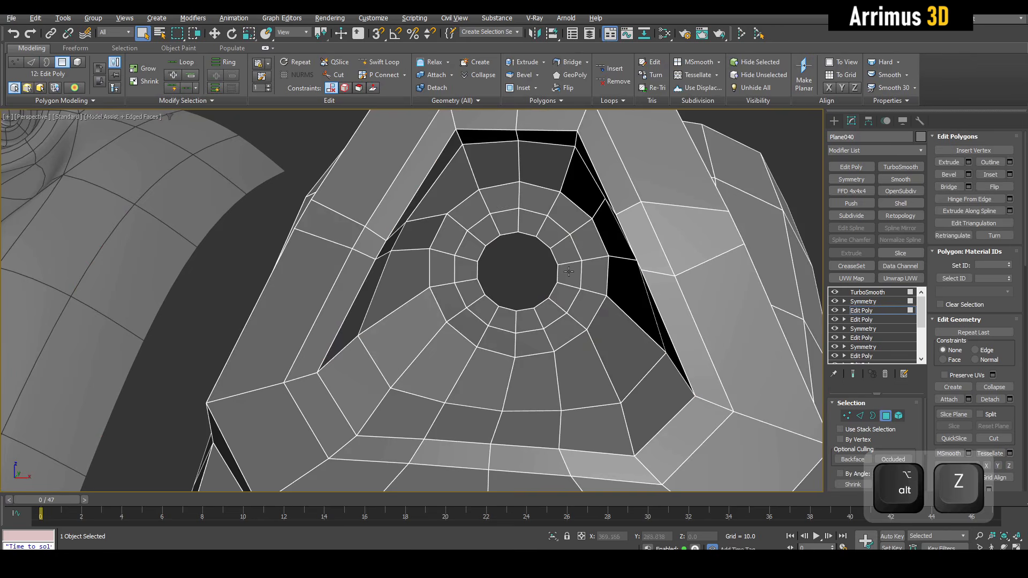
{"action": "left_click", "coordinate": [886, 484]}
{"action": "middle_click_drag", "start_coordinate": [557, 206], "coordinate": [531, 277], "text": "alt"}
{"action": "scroll", "coordinate": [531, 278], "scroll_direction": "up", "scroll_amount": 4}
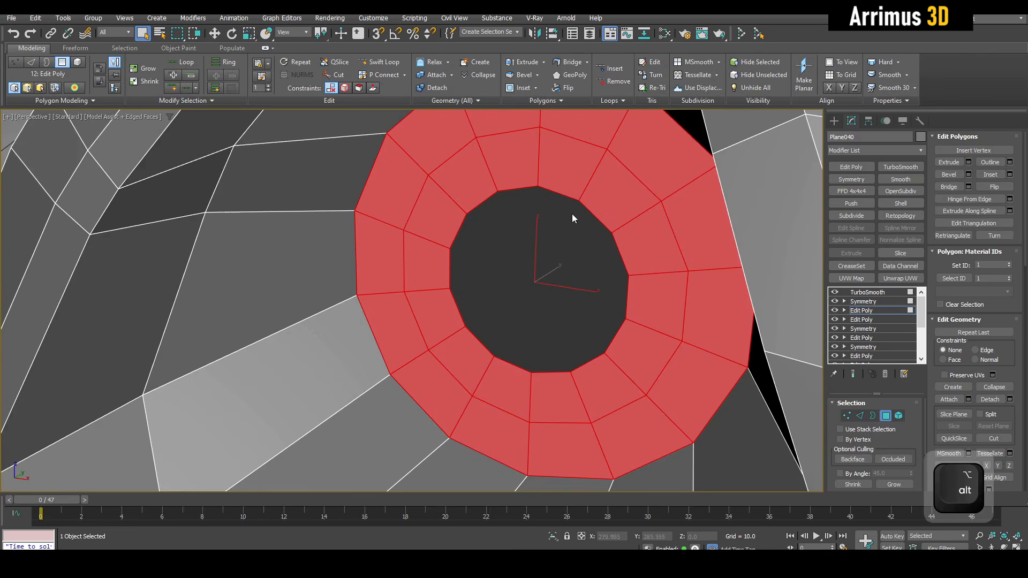
{"action": "key", "text": "3"}
{"action": "key", "text": "alt+p"}
{"action": "key", "text": "4"}
{"action": "key", "text": "r"}
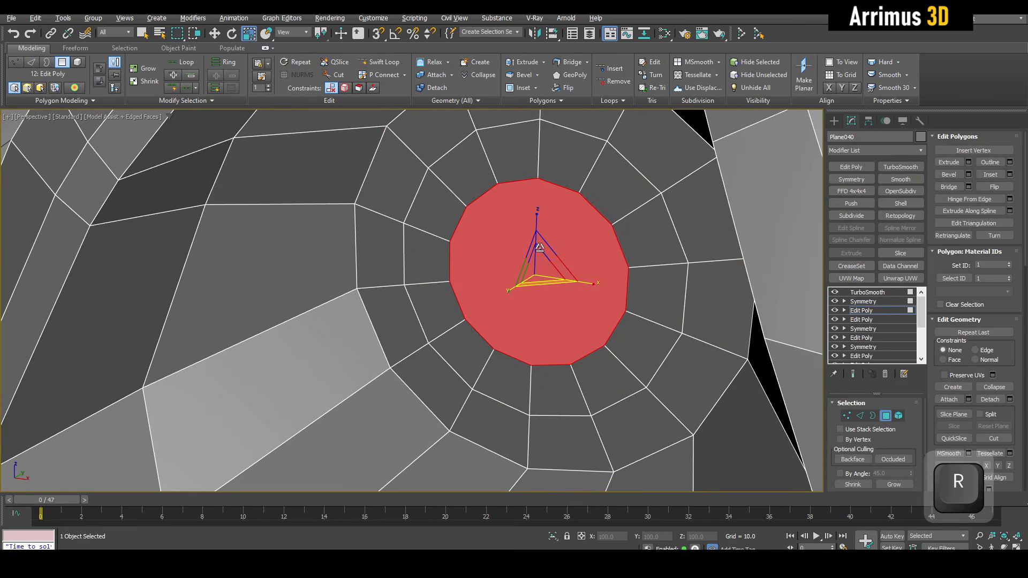
- Extrude the cap polygon inward and scale it to form a stepped circular recess
{"action": "mouse_move", "coordinate": [538, 266]}
{"action": "left_mouse_down"}
{"action": "mouse_move", "coordinate": [540, 252]}
{"action": "mouse_move", "coordinate": [546, 261]}
{"action": "left_mouse_up"}
{"action": "key", "text": "shift+space"}
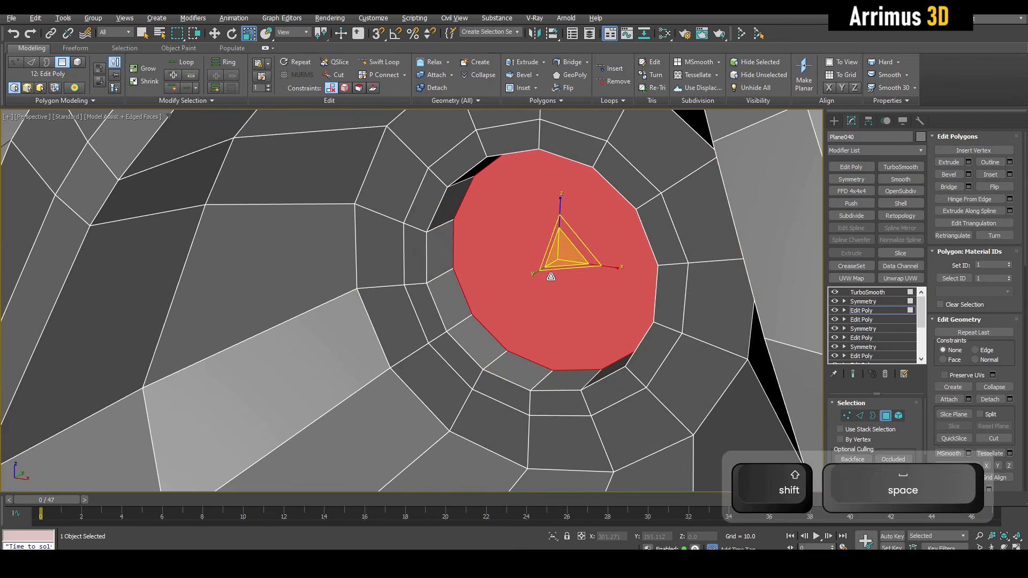
{"action": "key", "text": "r"}
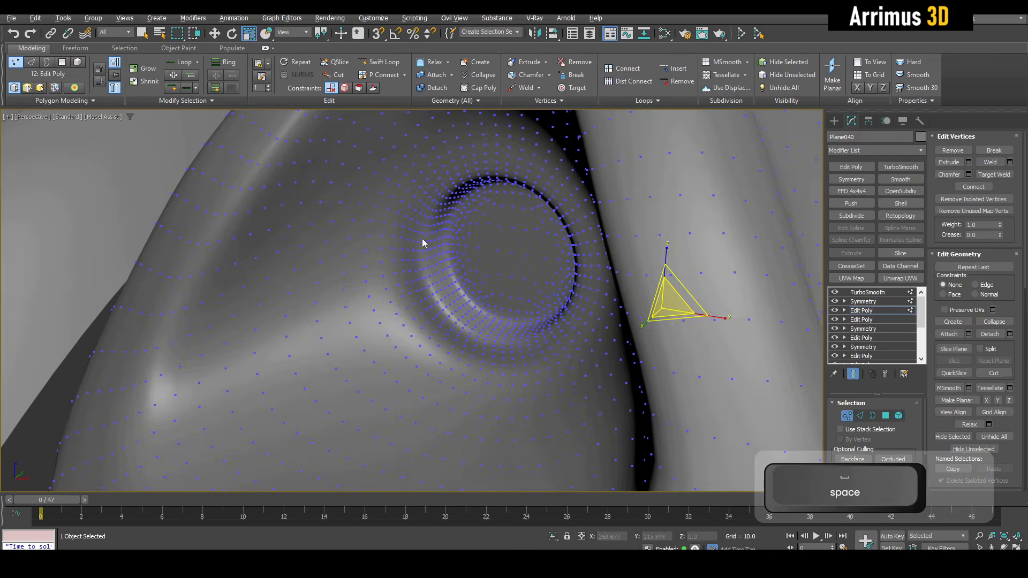
{"action": "key", "text": "q"}
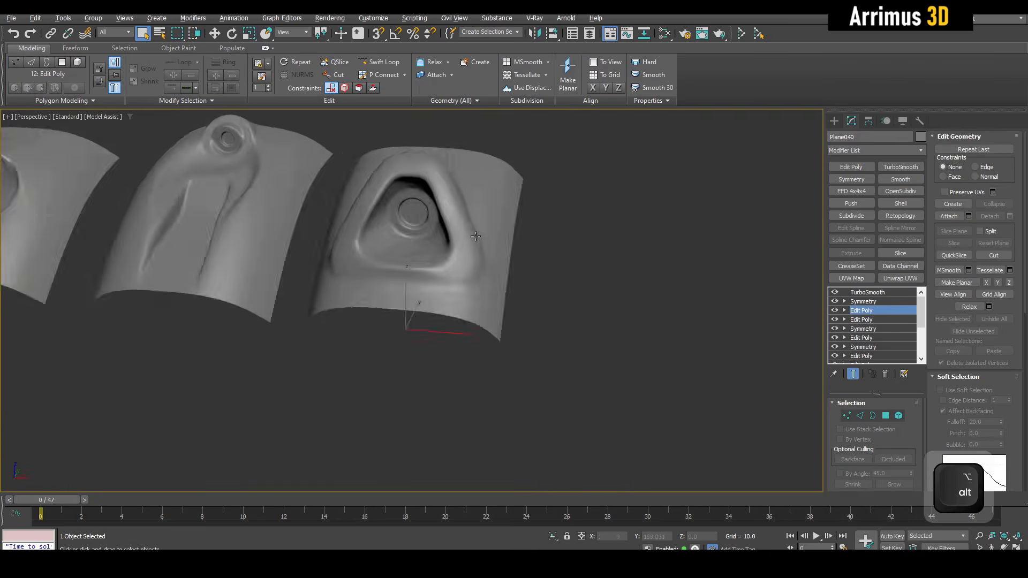
- Insert supporting edge loops along the outer side wall of the raised rim
{"action": "mouse_move", "coordinate": [482, 241]}
{"action": "middle_mouse_down", "text": "alt"}
{"action": "mouse_move", "coordinate": [507, 229]}
{"action": "mouse_move", "coordinate": [482, 261]}
{"action": "middle_mouse_up", "text": "alt"}
{"action": "scroll", "coordinate": [507, 230], "scroll_direction": "up", "scroll_amount": 3}
{"action": "key", "text": "1"}
{"action": "key", "text": "F4"}
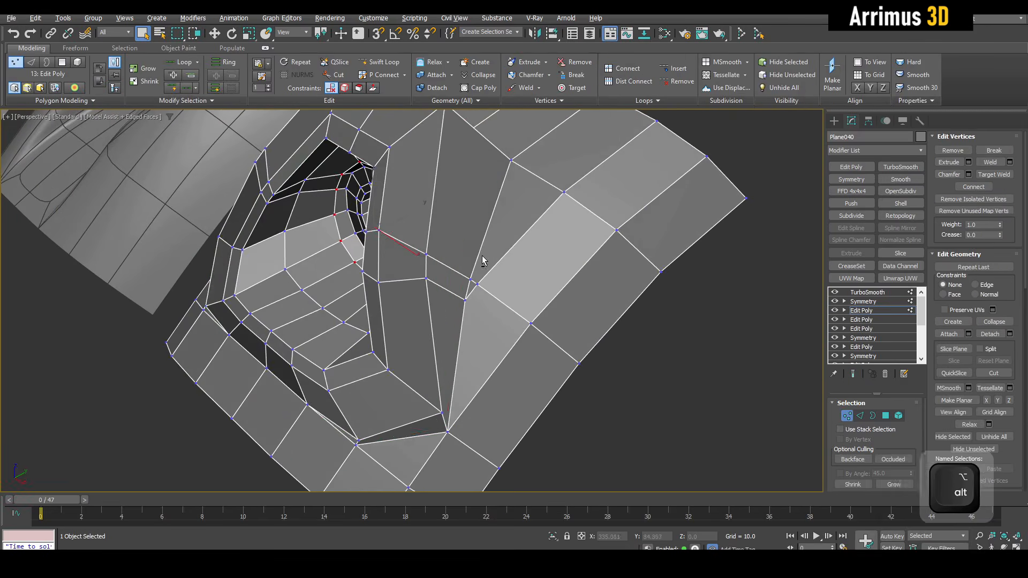
{"action": "left_click", "coordinate": [452, 270]}
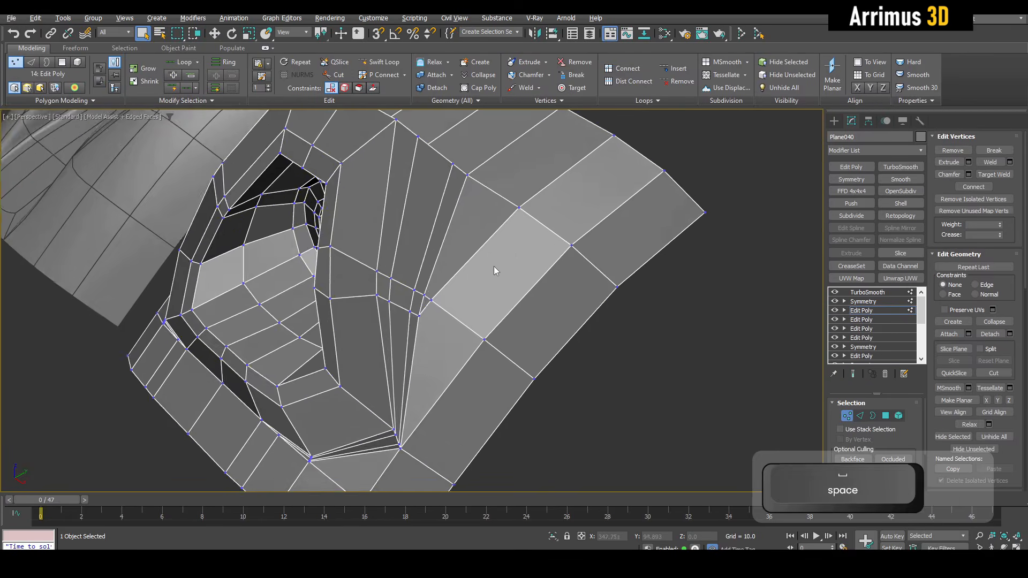
- Cut edges from the outer surface's vertices across the rim's outer wall to bound a narrow strip of polygons
{"action": "middle_click_drag", "start_coordinate": [494, 267], "coordinate": [506, 274], "text": "alt"}
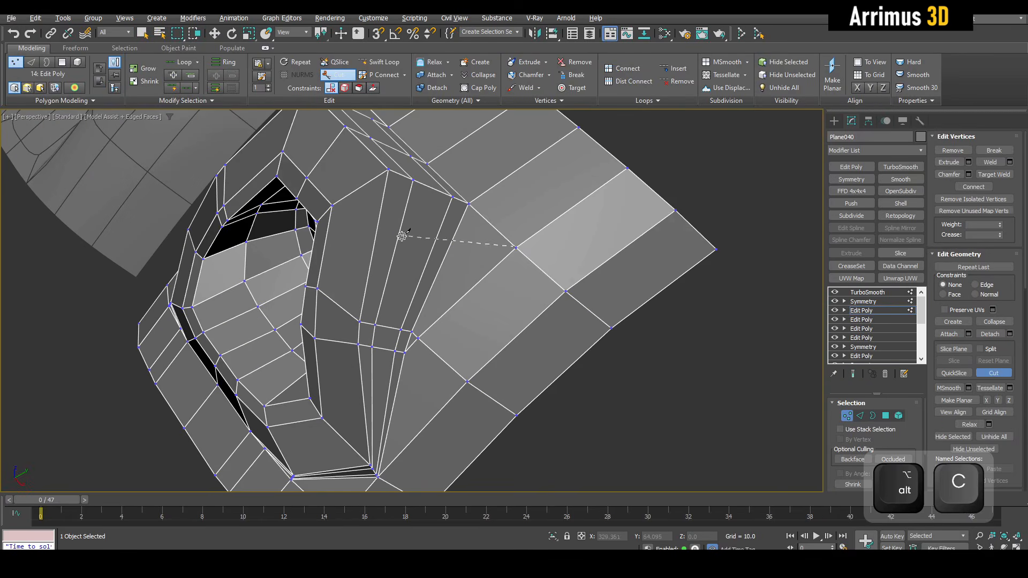
{"action": "right_click", "coordinate": [566, 349]}
{"action": "scroll", "coordinate": [554, 320], "scroll_direction": "up", "scroll_amount": 3}
- Select the polygon strip running from the rim's outer wall to the surface's side edge and straighten its long borders
{"action": "key", "text": "4"}
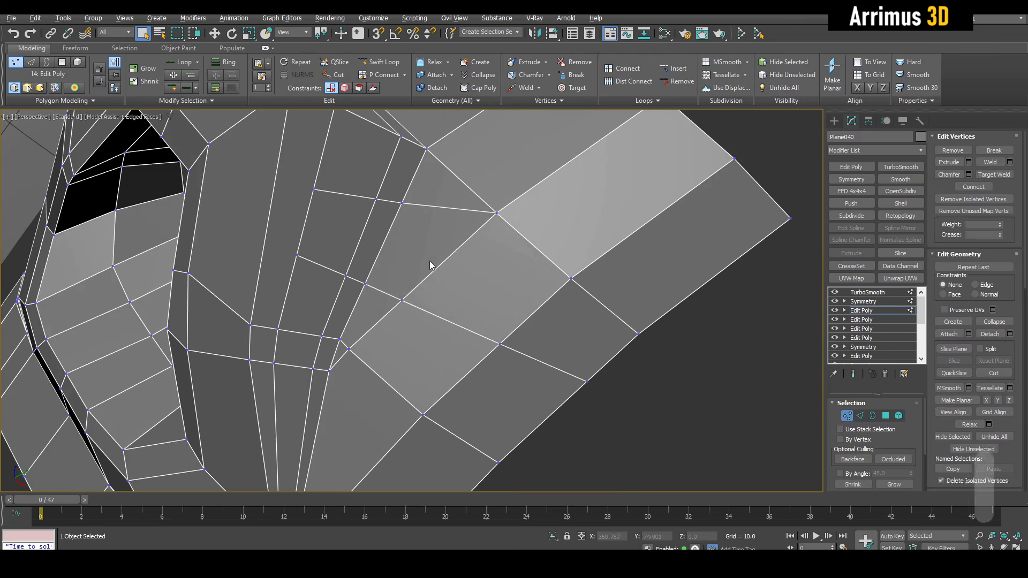
{"action": "left_click", "coordinate": [337, 235]}
{"action": "left_click", "coordinate": [431, 249], "text": "ctrl"}
{"action": "left_click", "coordinate": [566, 331], "text": "ctrl"}
{"action": "key", "text": "b"}
{"action": "left_click", "coordinate": [721, 396]}
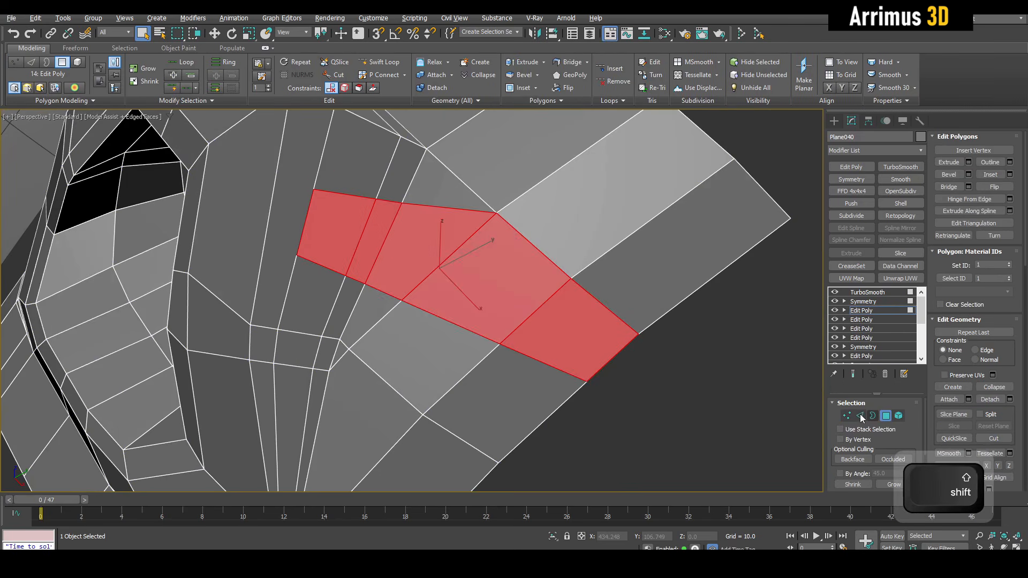
{"action": "left_click", "coordinate": [860, 416], "text": "shift"}
{"action": "key", "text": "ctrl+alt+s"}
{"action": "middle_click_drag", "start_coordinate": [546, 230], "coordinate": [525, 295], "text": "alt"}
{"action": "key", "text": "1"}
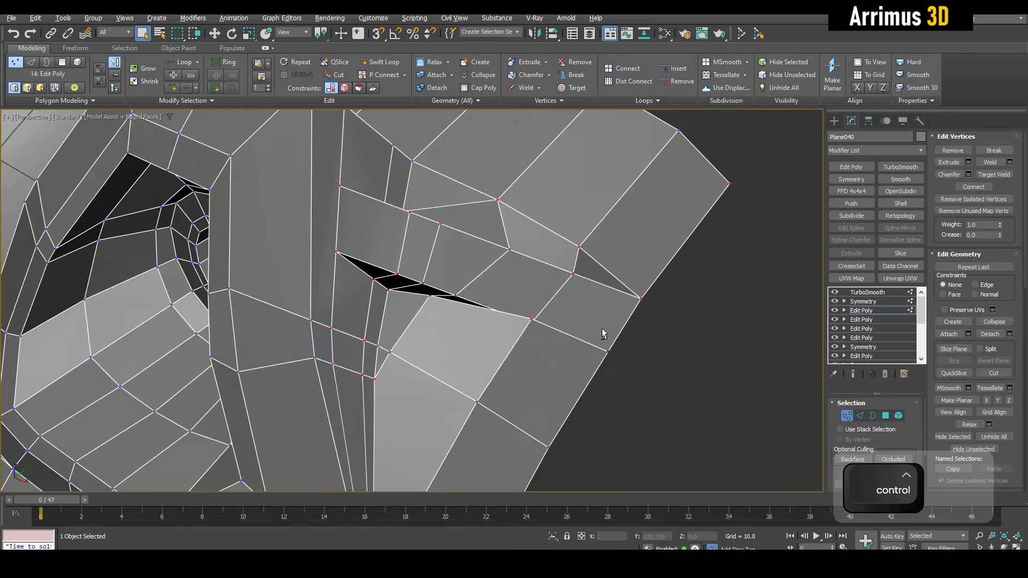
{"action": "middle_click_drag", "start_coordinate": [602, 329], "coordinate": [505, 321], "text": "alt"}
{"action": "key", "text": "grave"}
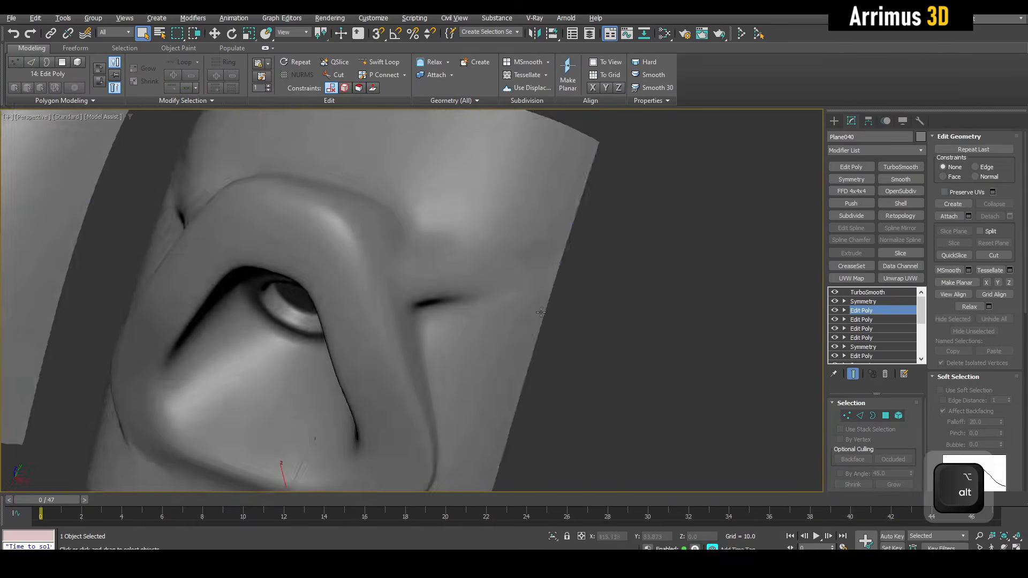
- Move the strip's middle polygons to shape a ridge running out from the rim, and check it smoothed
{"action": "scroll", "coordinate": [533, 267], "scroll_direction": "down", "scroll_amount": 3}
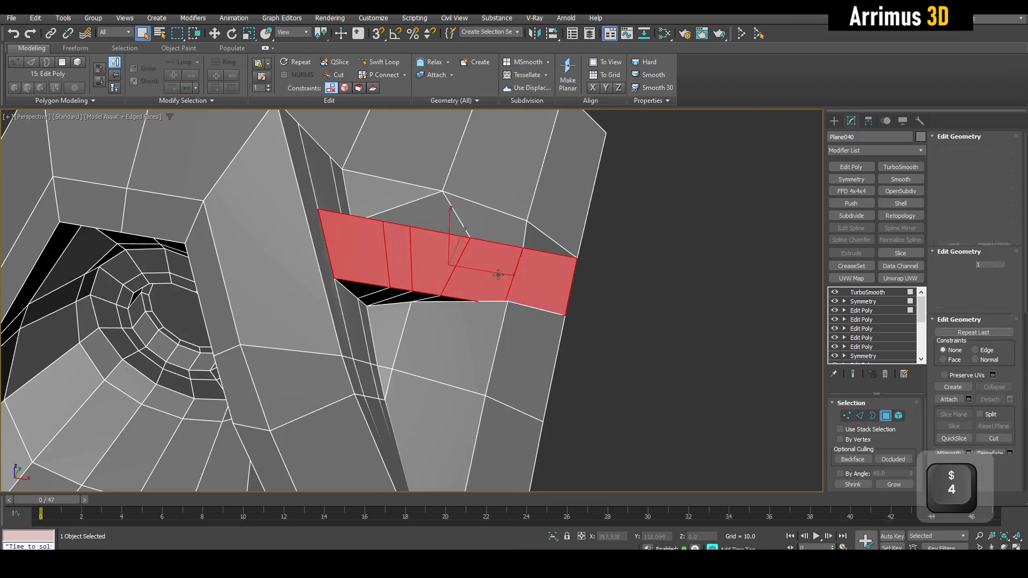
{"action": "left_click", "coordinate": [459, 252], "text": "ctrl"}
{"action": "middle_click_drag", "start_coordinate": [459, 252], "coordinate": [435, 266], "text": "alt"}
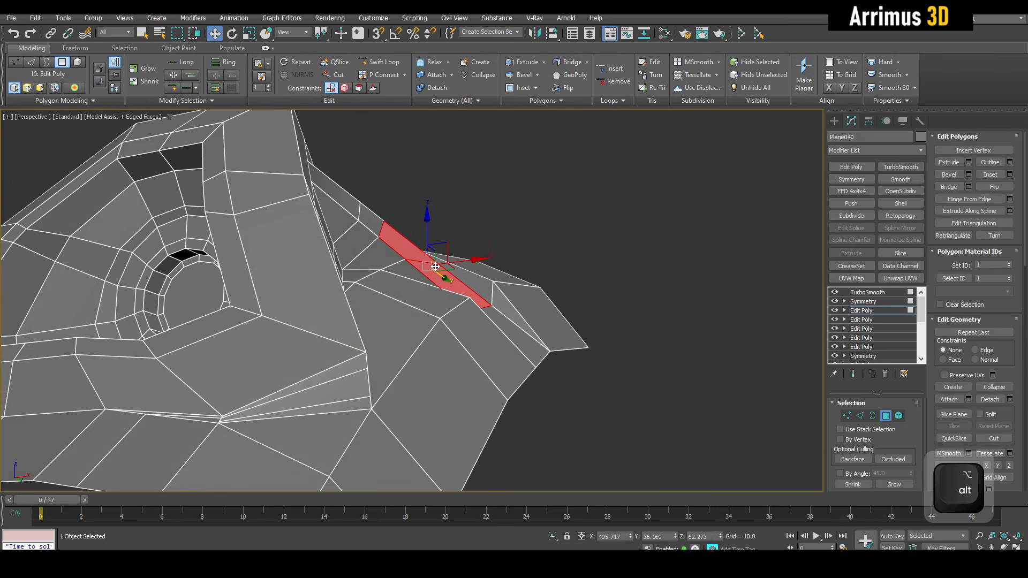
{"action": "key", "text": "grave"}
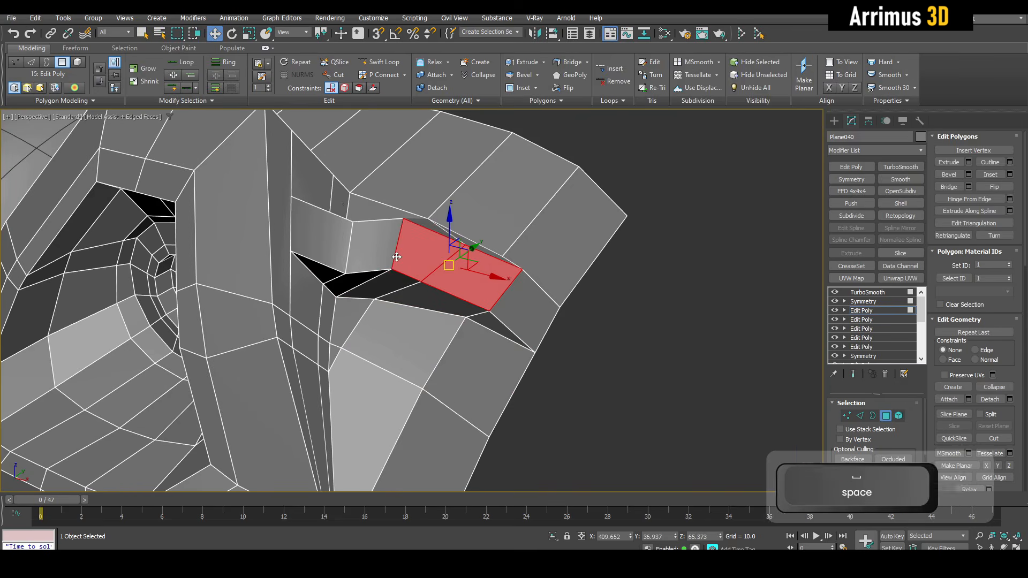
{"action": "key", "text": "2"}
{"action": "left_click", "coordinate": [374, 268]}
{"action": "key", "text": "q"}
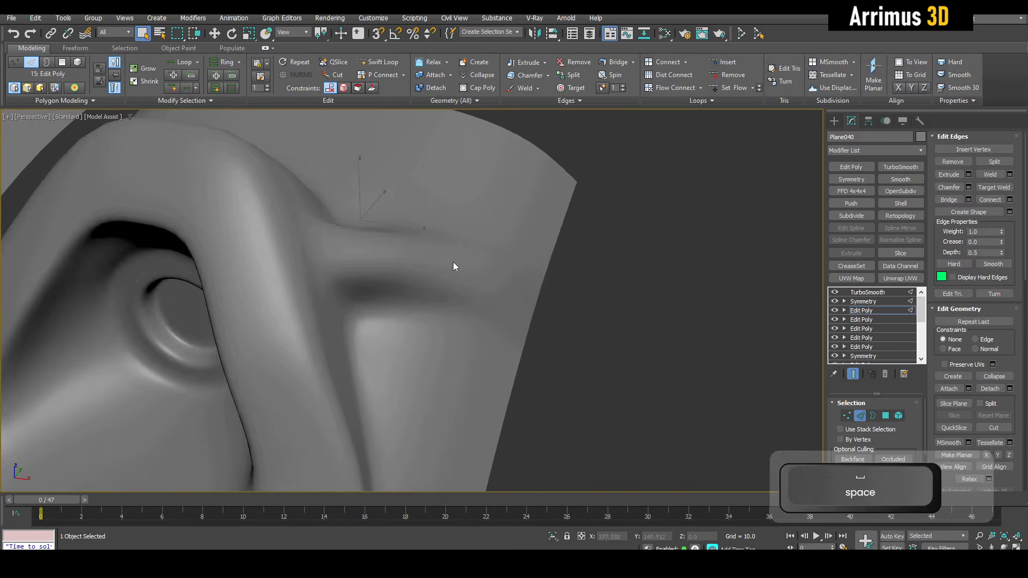
- Weld the close-set vertices at the rim's lower outer corner and remove the surplus edge on the front surface below it
{"action": "key", "text": "1"}
{"action": "key", "text": "F4"}
{"action": "key", "text": "2"}
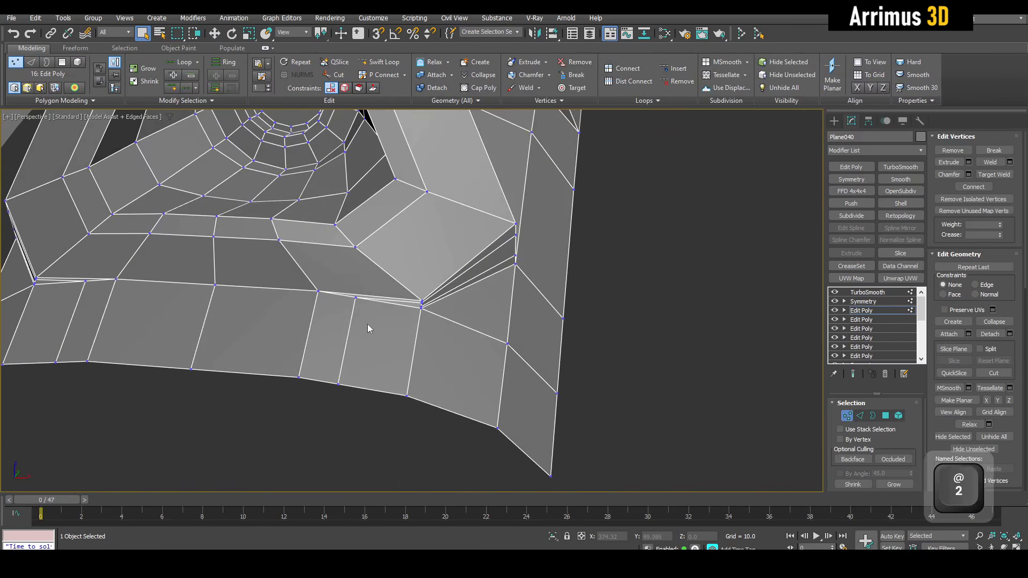
{"action": "left_click", "coordinate": [343, 331]}
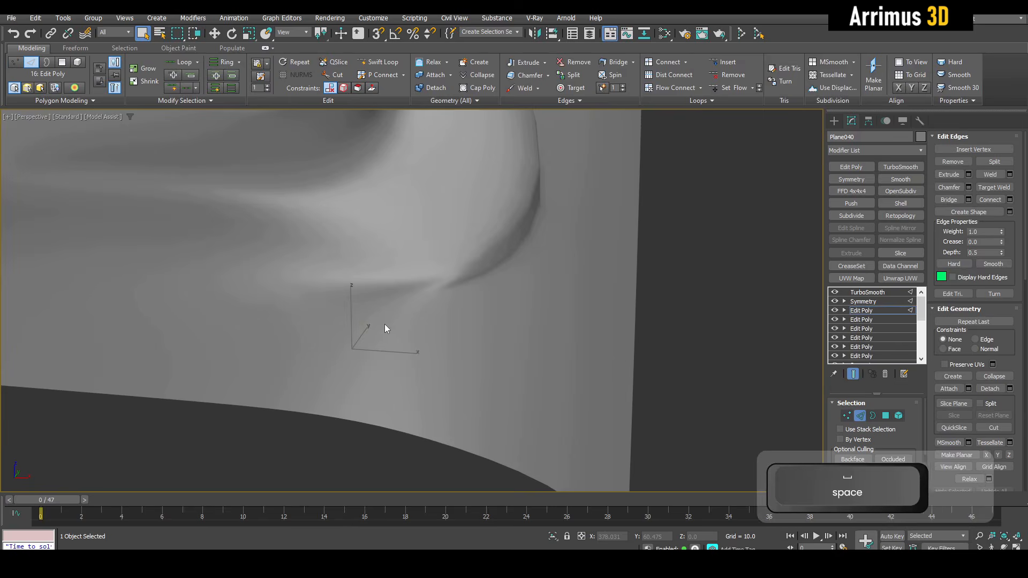
{"action": "key", "text": "grave"}
{"action": "middle_click_drag", "start_coordinate": [443, 304], "coordinate": [405, 278], "text": "alt"}
{"action": "scroll", "coordinate": [405, 278], "scroll_direction": "up", "scroll_amount": 2}
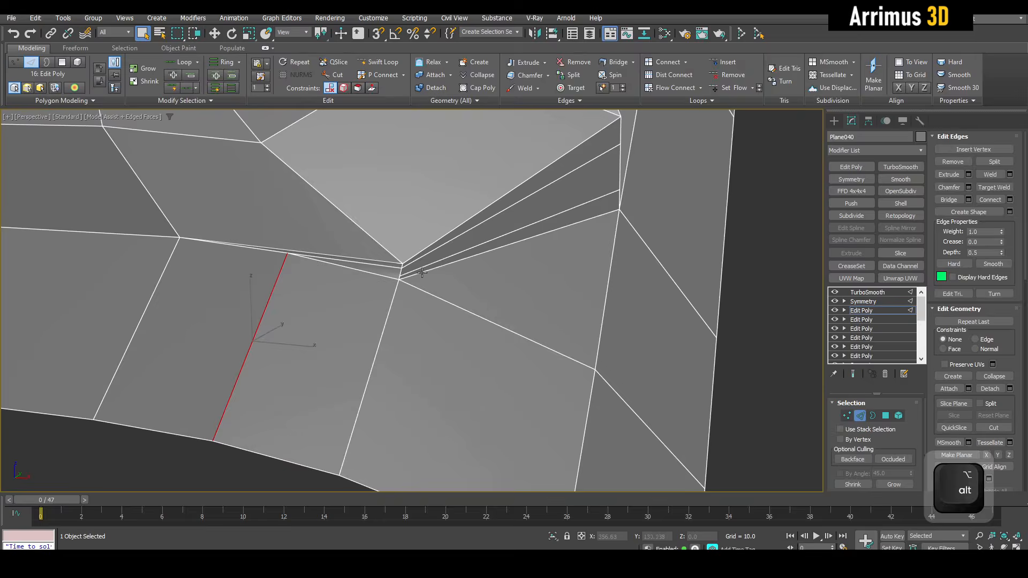
{"action": "key", "text": "1"}
{"action": "scroll", "coordinate": [405, 278], "scroll_direction": "up", "scroll_amount": 2}
{"action": "key", "text": "shift+w"}
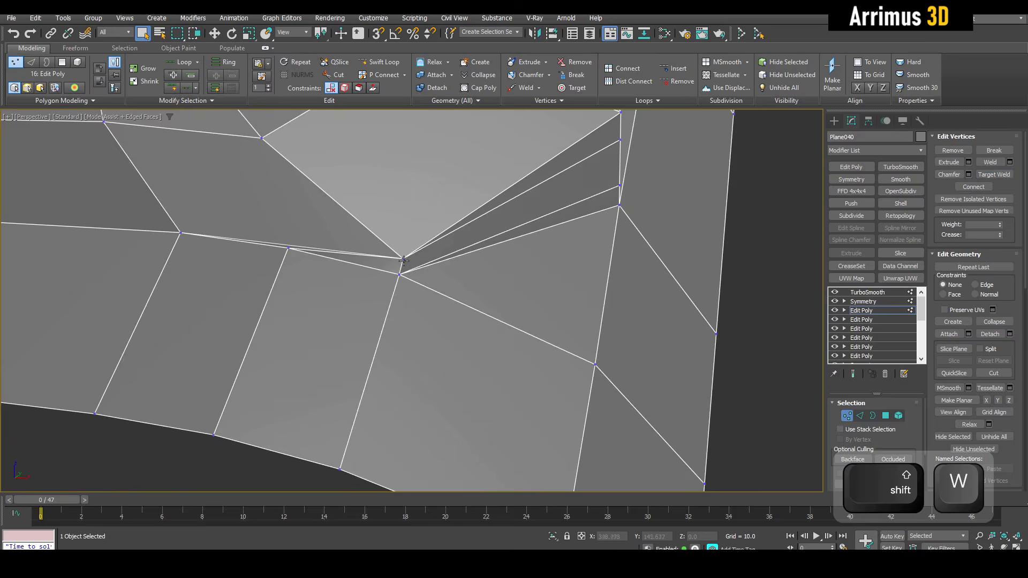
{"action": "key", "text": "2"}
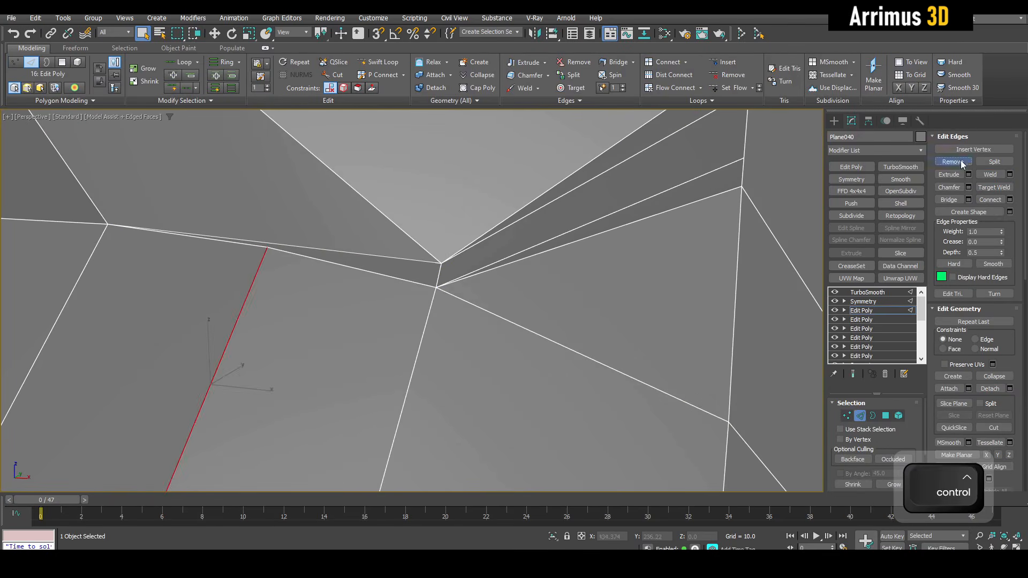
{"action": "key", "text": "1"}
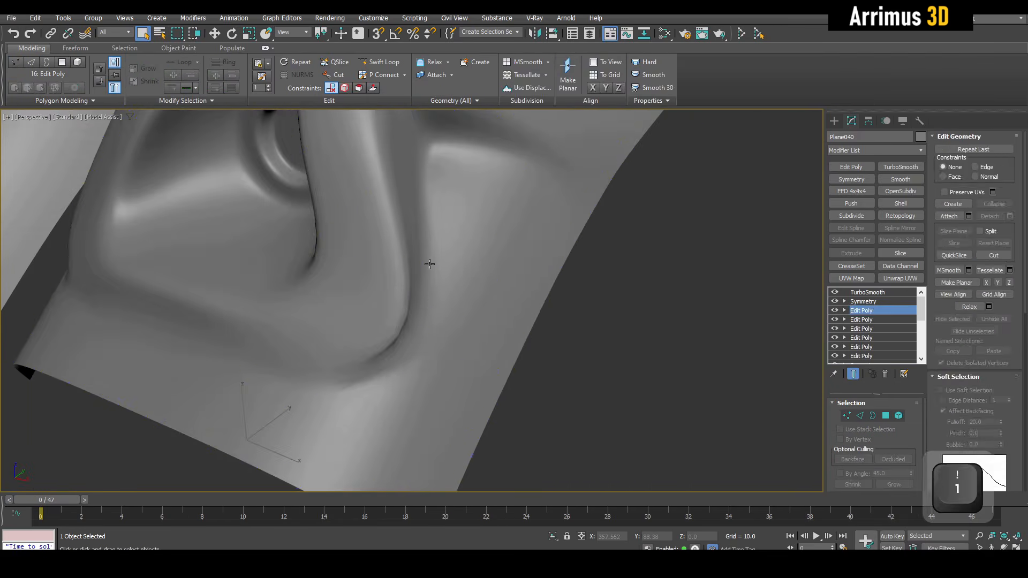
- Adjust the short edge at the rim's lower side corner and add supporting edges around the corner
{"action": "key", "text": "space"}
{"action": "left_click", "coordinate": [408, 354]}
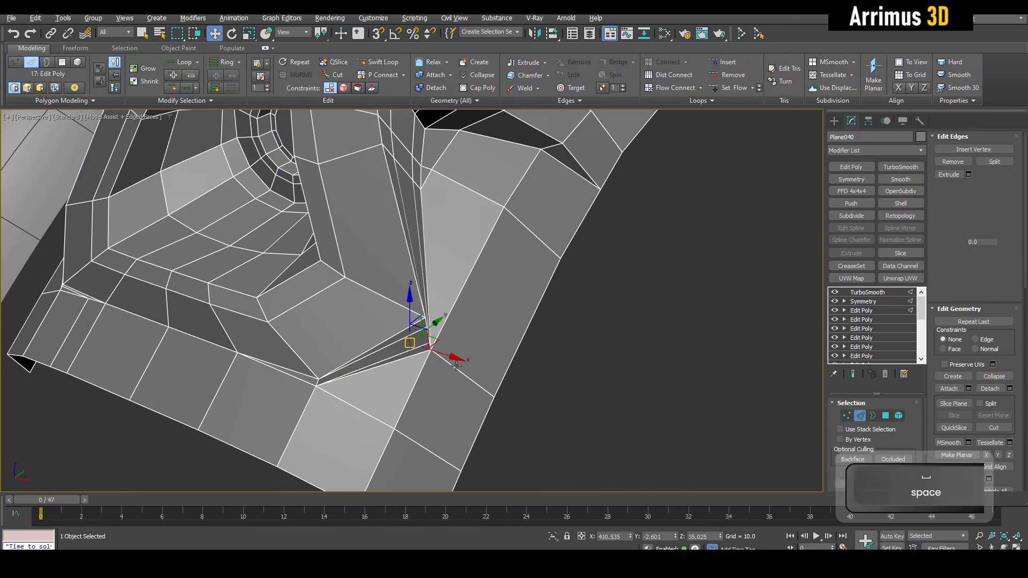
{"action": "key", "text": "q"}
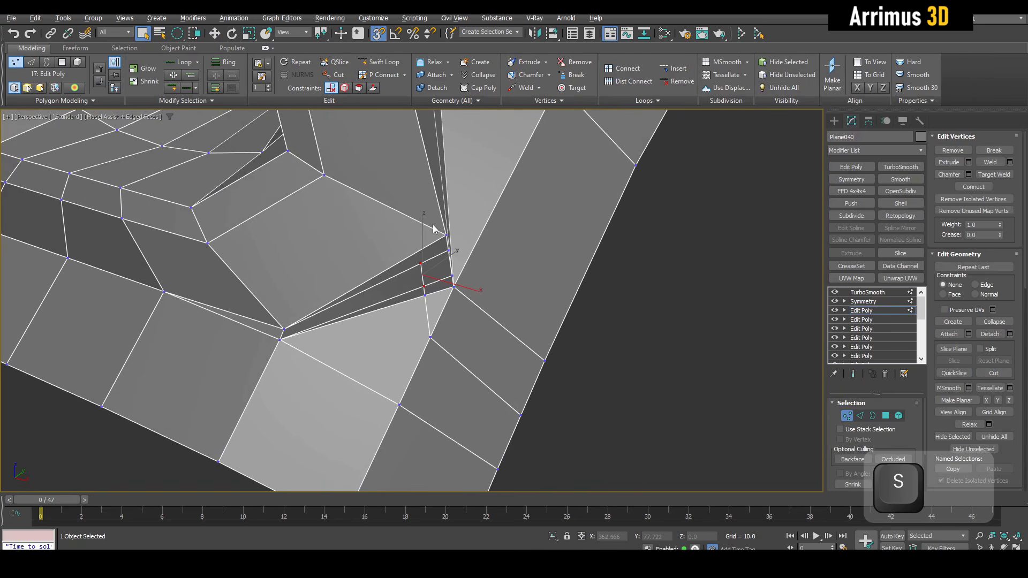
{"action": "left_click", "coordinate": [426, 227]}
{"action": "right_click", "coordinate": [420, 264]}
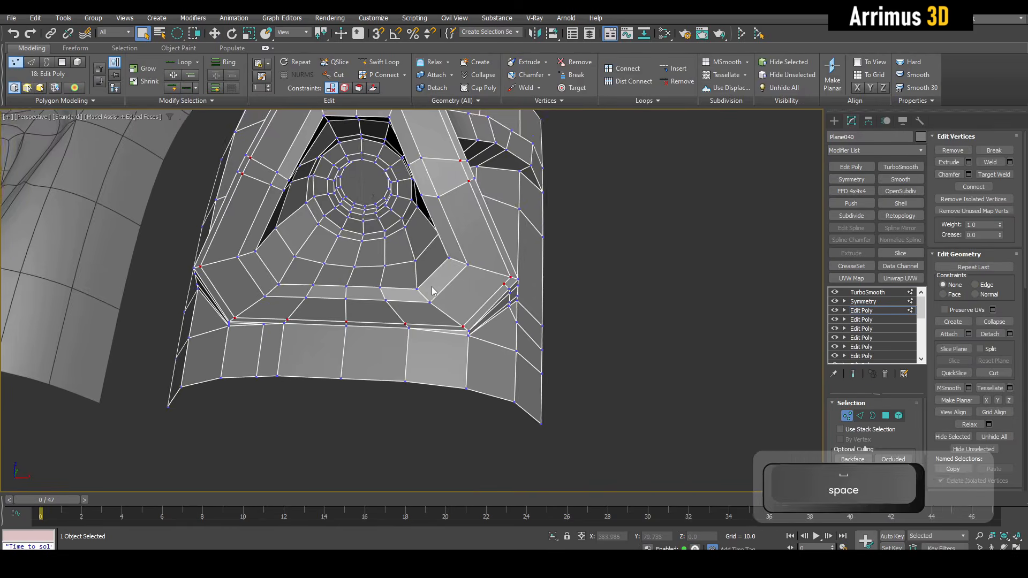
- Move the strip of polygons along the recess floor's front lip to reshape it, and check the smoothed surface
{"action": "scroll", "coordinate": [433, 291], "scroll_direction": "up", "scroll_amount": 2}
{"action": "middle_click_drag", "start_coordinate": [433, 291], "coordinate": [403, 289], "text": "alt"}
{"action": "key", "text": "4"}
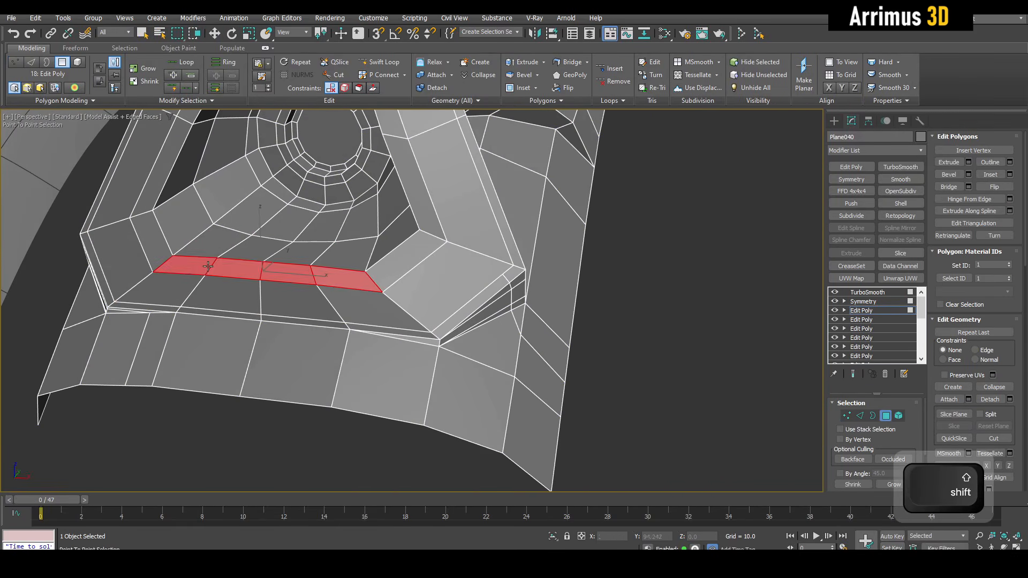
{"action": "middle_click_drag", "start_coordinate": [211, 267], "coordinate": [124, 238], "text": "alt"}
{"action": "scroll", "coordinate": [214, 221], "scroll_direction": "up", "scroll_amount": 2}
{"action": "key", "text": "w"}
{"action": "left_click_drag", "start_coordinate": [206, 177], "coordinate": [237, 184]}
{"action": "key", "text": "space"}
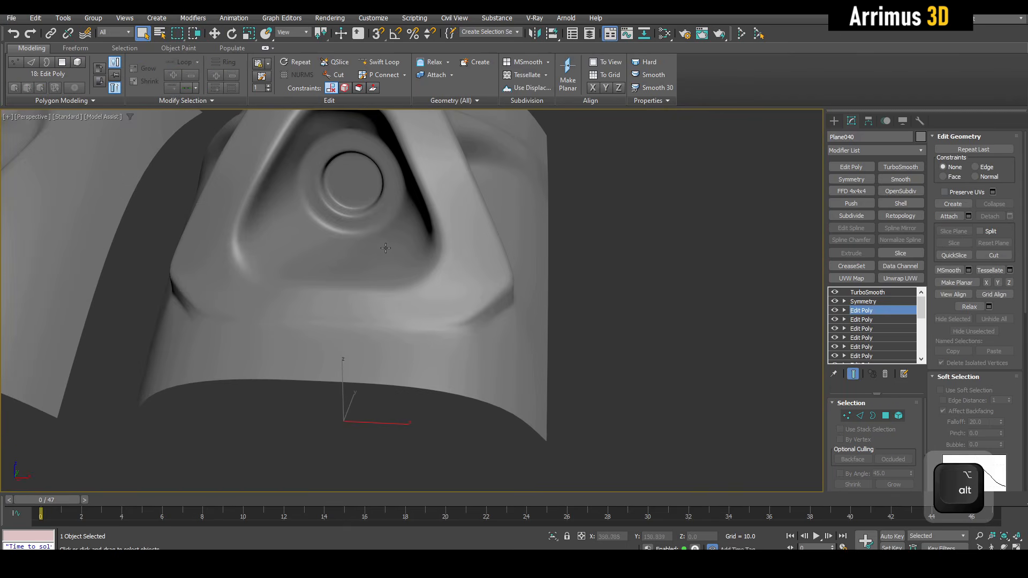
{"action": "key", "text": "space"}
{"action": "key", "text": "F4"}
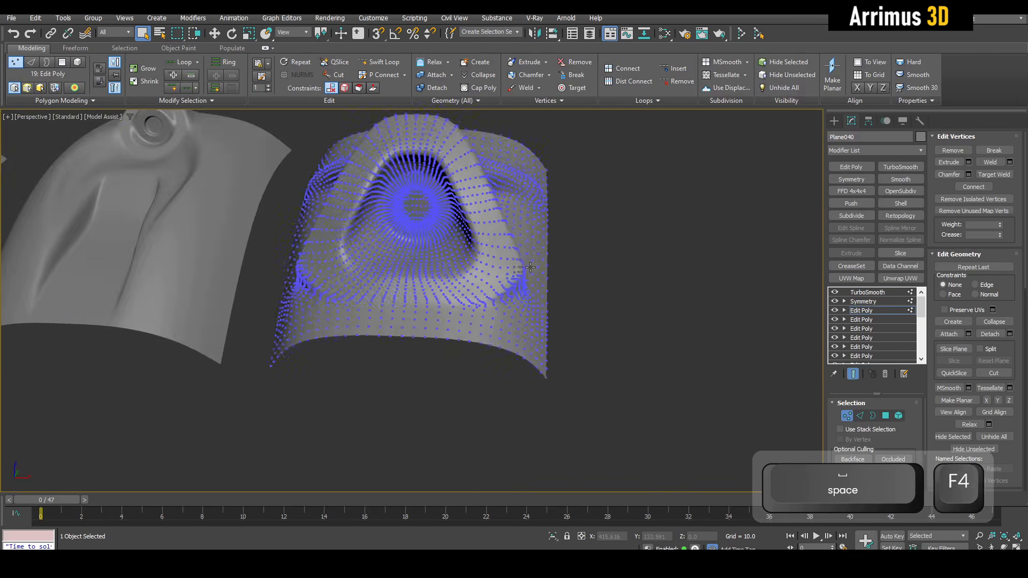
- Select the side-surface polygons below the ridge and shrink them into a new inset panel
{"action": "key", "text": "4"}
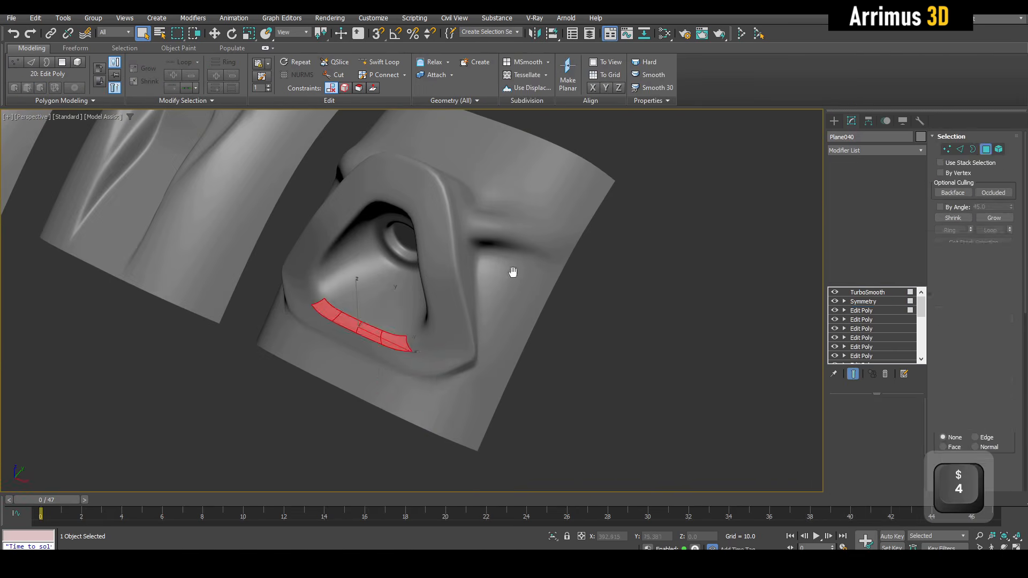
{"action": "key", "text": "space"}
{"action": "key", "text": "F4"}
{"action": "scroll", "coordinate": [514, 271], "scroll_direction": "up", "scroll_amount": 3}
{"action": "left_click_drag", "start_coordinate": [421, 254], "coordinate": [431, 235]}
{"action": "left_click_drag", "start_coordinate": [442, 298], "coordinate": [471, 251], "text": "ctrl"}
{"action": "left_click_drag", "start_coordinate": [530, 273], "coordinate": [511, 338], "text": "ctrl"}
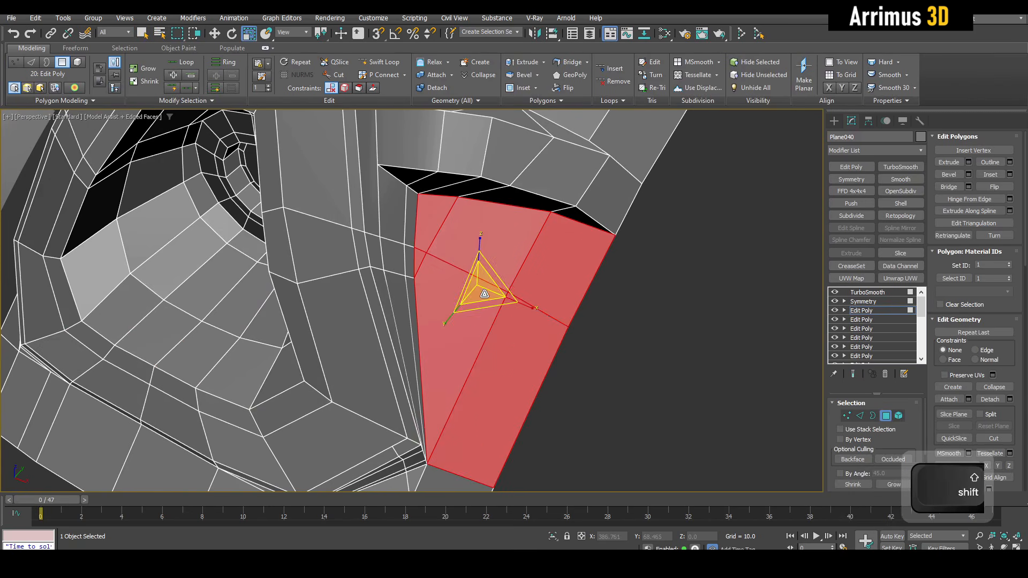
{"action": "left_click_drag", "start_coordinate": [484, 294], "coordinate": [484, 326], "text": "shift"}
{"action": "middle_click_drag", "start_coordinate": [484, 325], "coordinate": [467, 274], "text": "alt"}
{"action": "key", "text": "ctrl+shift+b"}
{"action": "key", "text": "shift+space"}
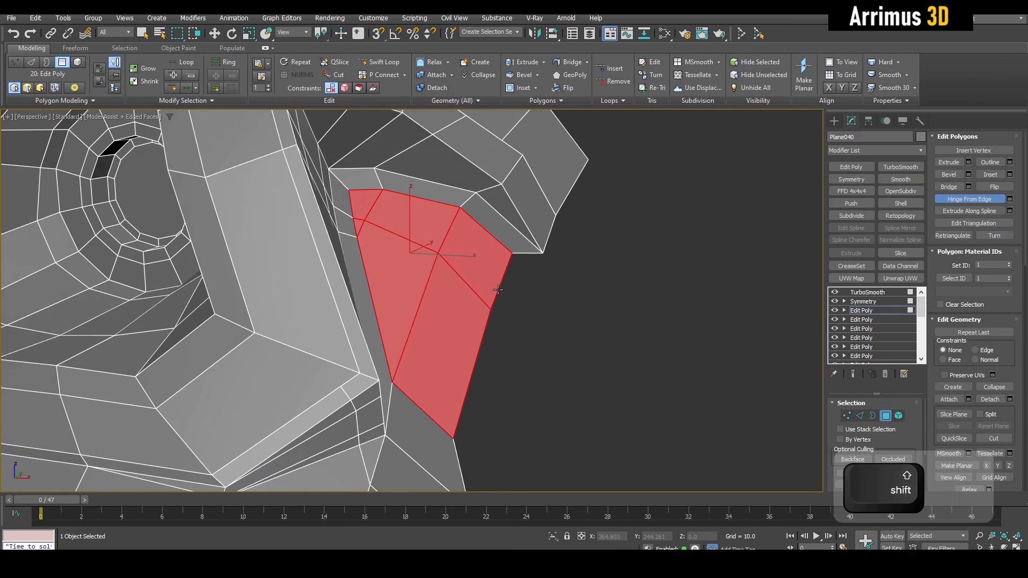
- Select the inset panel's vertices near the surface's side edge using see-through display, and restore the solid display
{"action": "key", "text": "1"}
{"action": "key", "text": "q"}
{"action": "key", "text": "alt+x"}
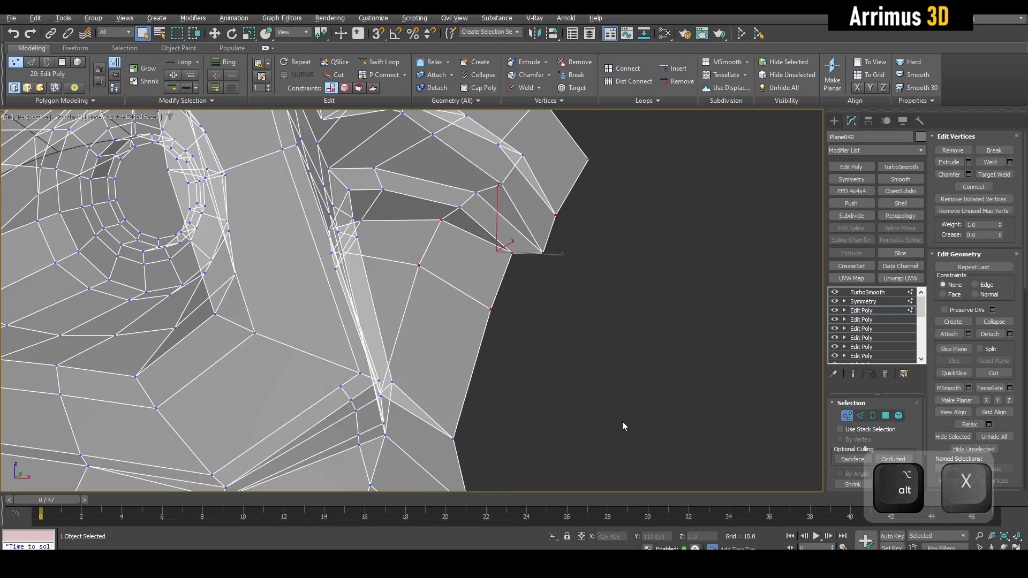
{"action": "key", "text": "alt+x"}
{"action": "middle_click_drag", "start_coordinate": [622, 422], "coordinate": [476, 279], "text": "alt"}
{"action": "key", "text": "space"}
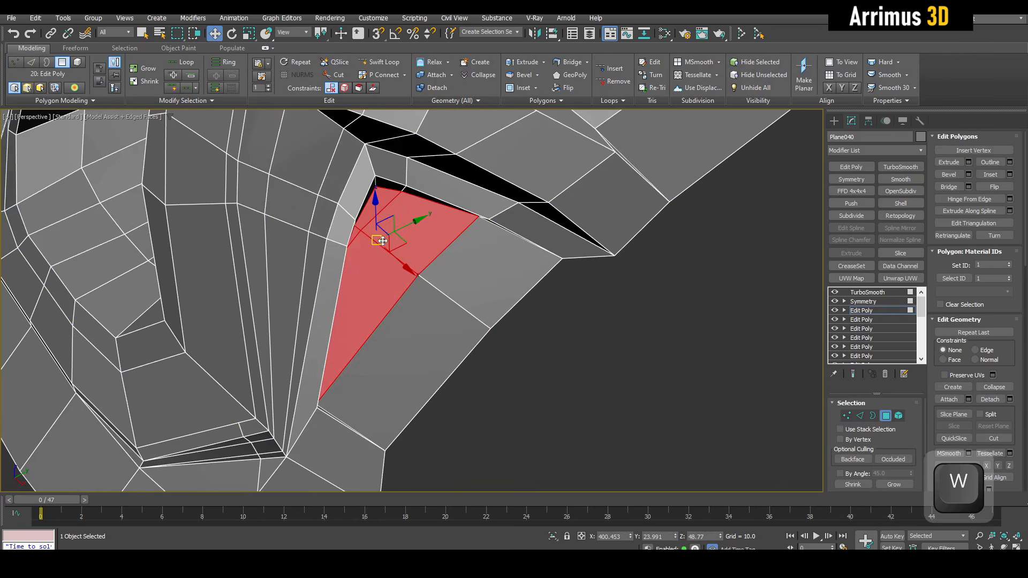
- Move the inset panel's polygons nearest the rim to reshape the hollow, and check the smoothed surface
{"action": "key", "text": "space"}
{"action": "left_click_drag", "start_coordinate": [383, 241], "coordinate": [411, 262]}
{"action": "key", "text": "r"}
{"action": "key", "text": "1"}
{"action": "key", "text": "q"}
{"action": "key", "text": "F4"}
{"action": "key", "text": "1"}
{"action": "scroll", "coordinate": [535, 300], "scroll_direction": "down", "scroll_amount": 5}
{"action": "middle_click_drag", "start_coordinate": [503, 214], "coordinate": [496, 244], "text": "alt"}
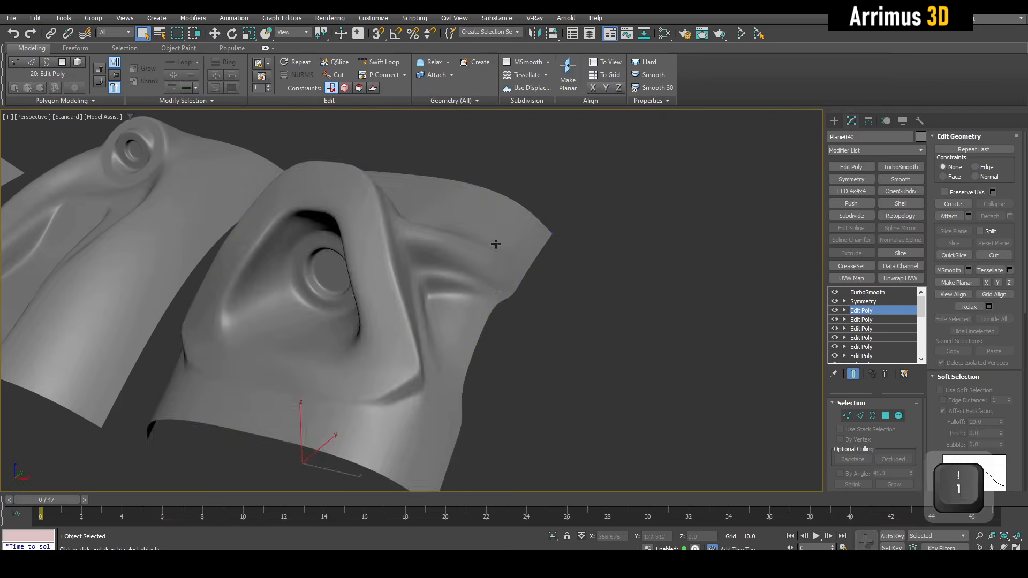
- Cut edges across the upper surface from its back border toward the inner end of the ridge
{"action": "scroll", "coordinate": [497, 273], "scroll_direction": "up", "scroll_amount": 8}
{"action": "key", "text": "alt+c"}
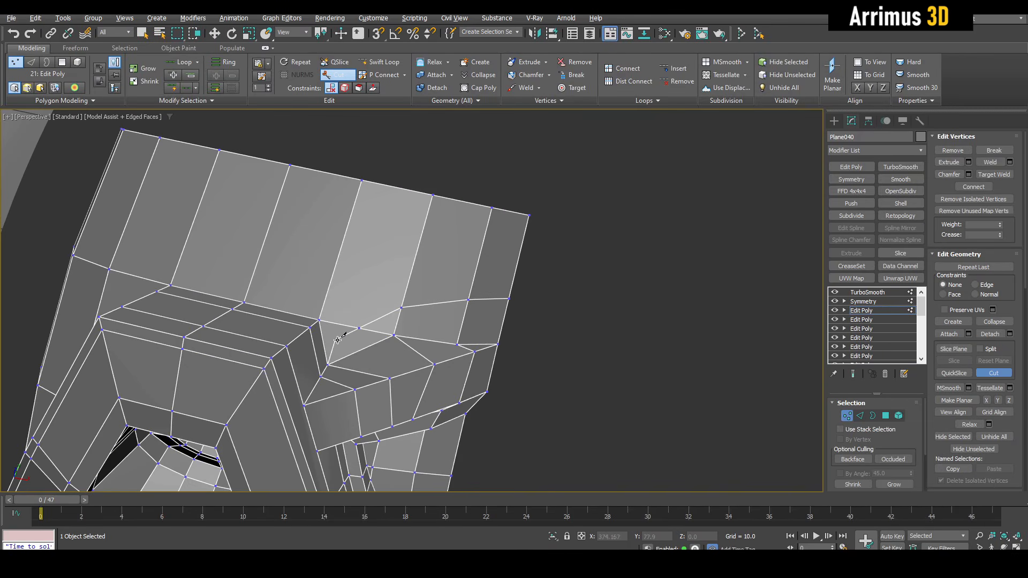
{"action": "right_click", "coordinate": [332, 176]}
- Inset the side polygons above the ridge, sink them into the surface, and check the result smoothed
{"action": "key", "text": "4"}
{"action": "left_click_drag", "start_coordinate": [500, 257], "coordinate": [337, 279]}
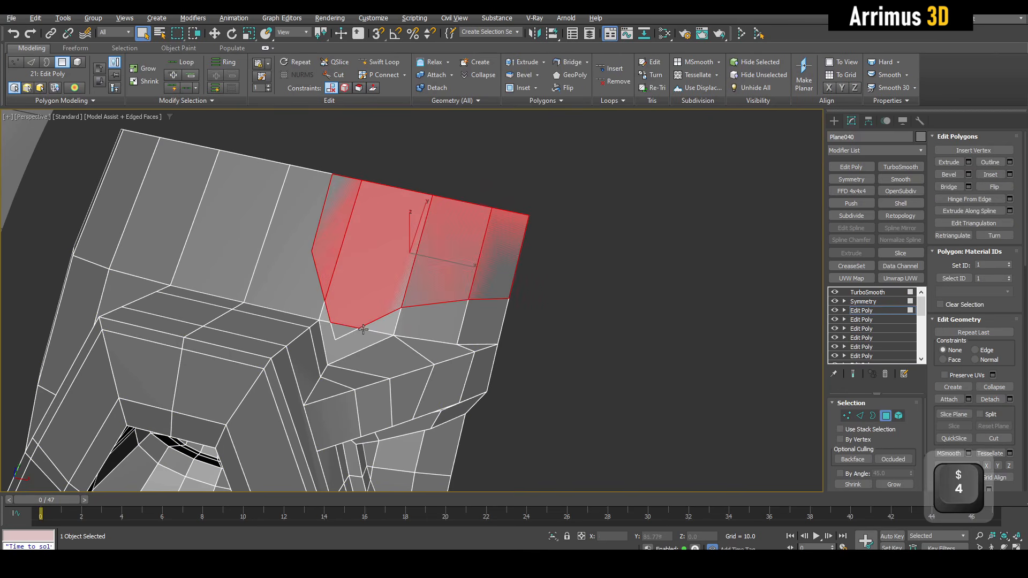
{"action": "key", "text": "r"}
{"action": "middle_click_drag", "start_coordinate": [411, 273], "coordinate": [468, 257], "text": "alt"}
{"action": "key", "text": "w"}
{"action": "key", "text": "space"}
{"action": "key", "text": "F4"}
{"action": "key", "text": "F4"}
{"action": "key", "text": "space"}
- Cut an edge with snapping across the polygons between the rim and the upper sunken panel
{"action": "scroll", "coordinate": [470, 254], "scroll_direction": "down", "scroll_amount": 3}
{"action": "key", "text": "shift+h"}
{"action": "key", "text": "1"}
{"action": "middle_click_drag", "start_coordinate": [527, 325], "coordinate": [508, 283], "text": "alt"}
{"action": "key", "text": "space"}
{"action": "scroll", "coordinate": [375, 289], "scroll_direction": "up", "scroll_amount": 4}
{"action": "key", "text": "alt+c"}
{"action": "key", "text": "s"}
{"action": "middle_click_drag", "start_coordinate": [315, 298], "coordinate": [368, 296], "text": "alt"}
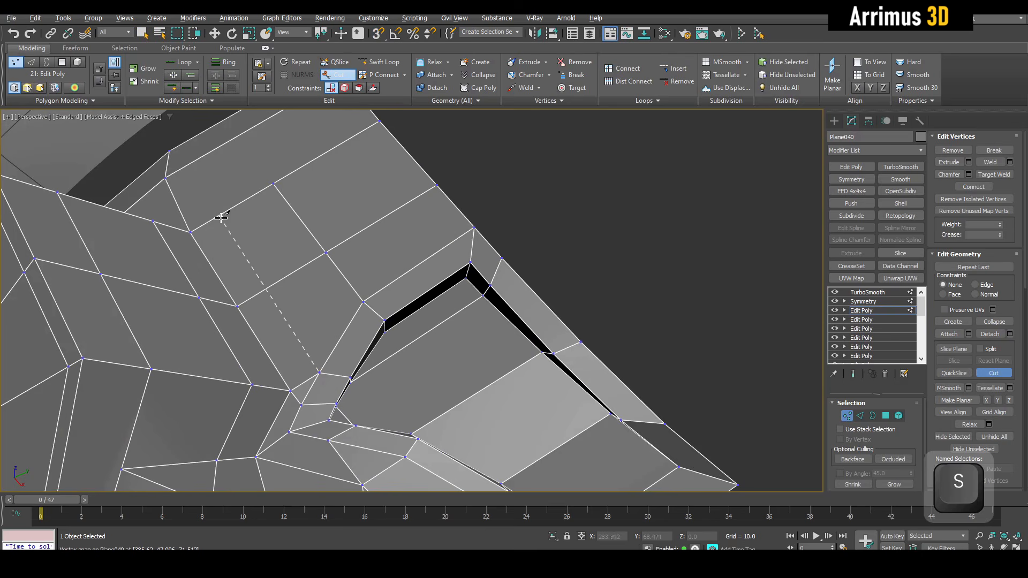
- Select the upper sunken panel's inner polygons, then scale them down and push them deeper
{"action": "key", "text": "4"}
{"action": "middle_click_drag", "start_coordinate": [428, 249], "coordinate": [369, 291], "text": "alt"}
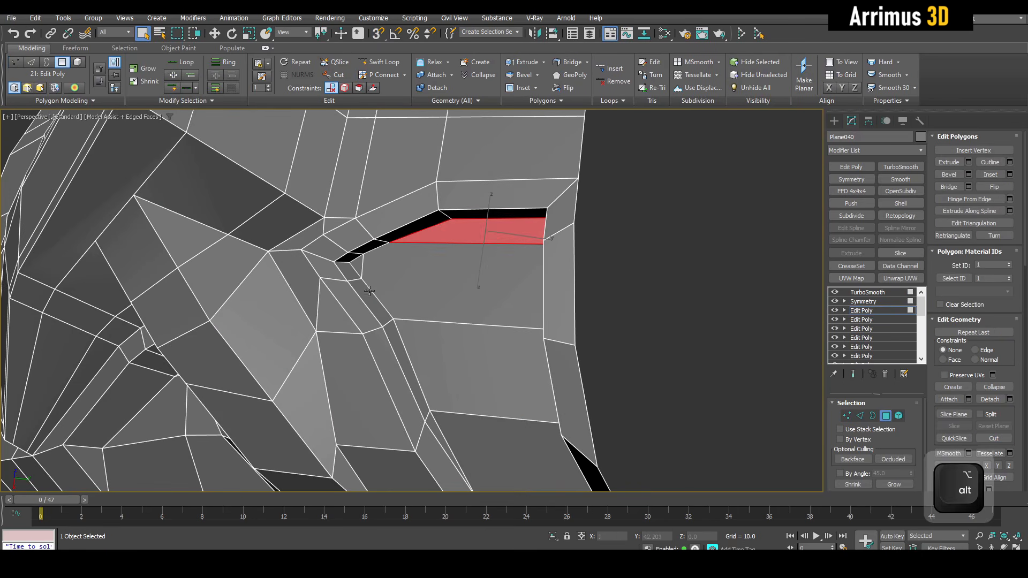
{"action": "middle_click_drag", "start_coordinate": [437, 268], "coordinate": [396, 286], "text": "alt"}
{"action": "left_click", "coordinate": [396, 286], "text": "ctrl"}
{"action": "middle_click_drag", "start_coordinate": [456, 265], "coordinate": [410, 254], "text": "alt"}
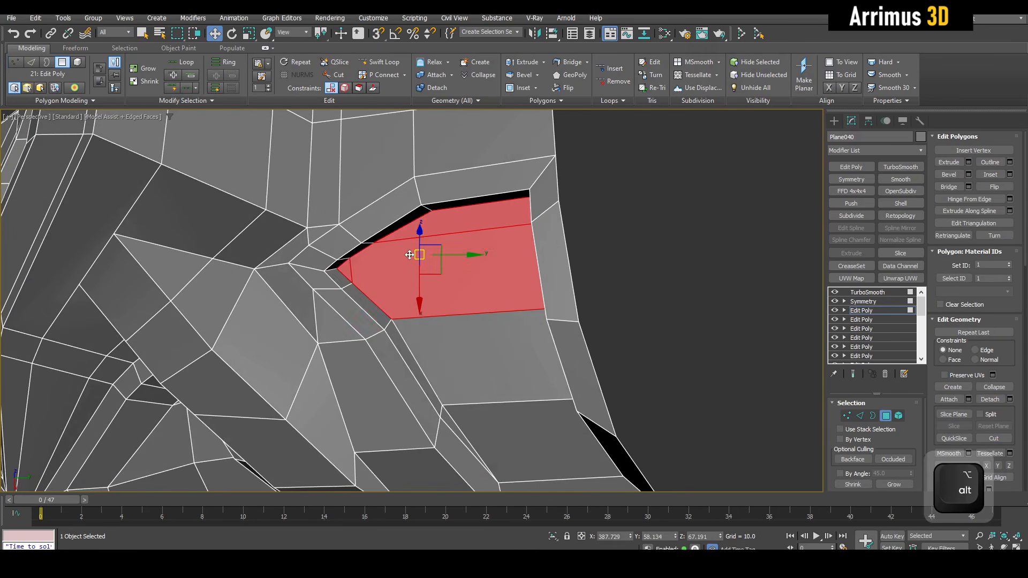
{"action": "key", "text": "r"}
{"action": "left_click_drag", "start_coordinate": [414, 275], "coordinate": [477, 315]}
{"action": "middle_click_drag", "start_coordinate": [477, 316], "coordinate": [478, 238]}
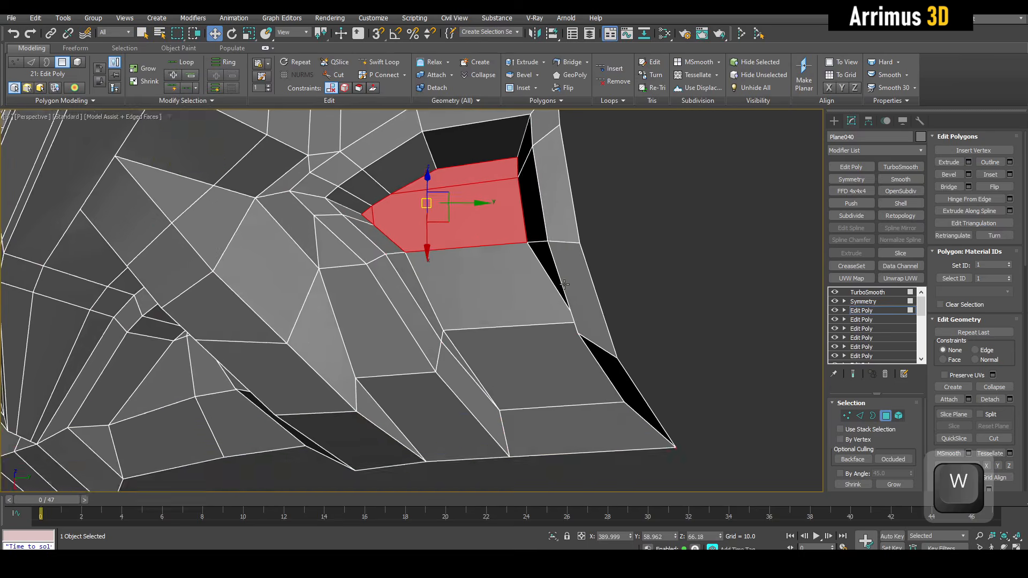
- Adjust the upper panel's vertices along the side edge with edge constraint, and check the smoothed shape
{"action": "key", "text": "1"}
{"action": "key", "text": "alt+x"}
{"action": "key", "text": "alt+x"}
{"action": "left_click", "coordinate": [574, 321]}
{"action": "key", "text": "shift+x"}
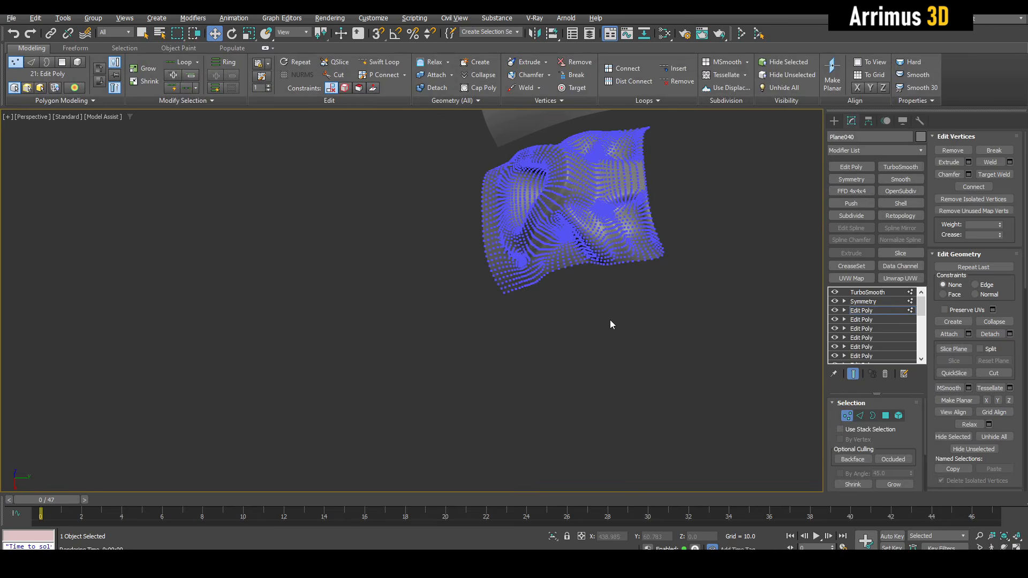
{"action": "middle_click_drag", "start_coordinate": [609, 320], "coordinate": [504, 354]}
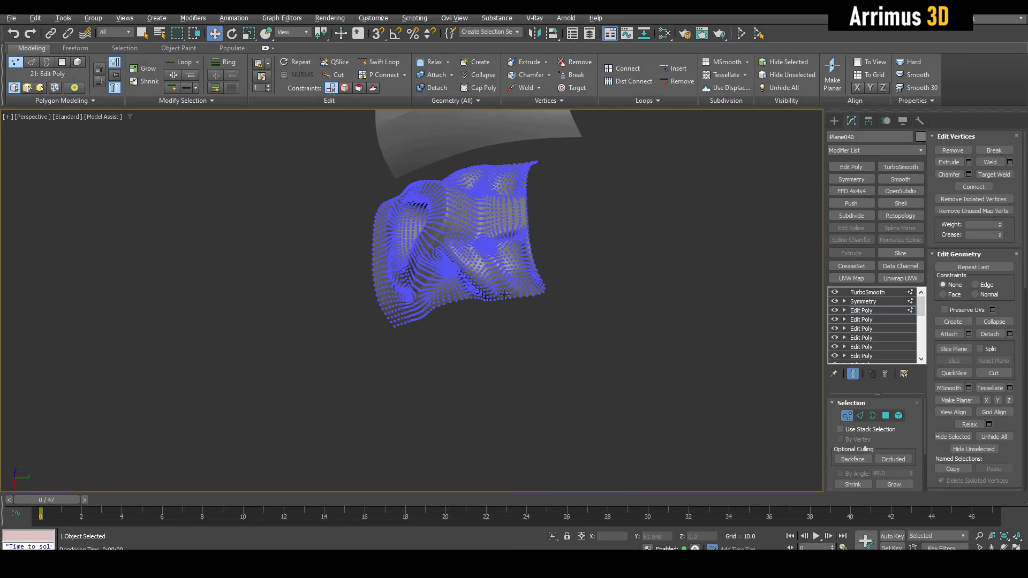
{"action": "key", "text": "F4"}
{"action": "key", "text": "1"}
{"action": "key", "text": "q"}
{"action": "scroll", "coordinate": [637, 226], "scroll_direction": "up", "scroll_amount": 4}
{"action": "middle_click_drag", "start_coordinate": [637, 226], "coordinate": [516, 190], "text": "alt"}
{"action": "scroll", "coordinate": [515, 190], "scroll_direction": "up", "scroll_amount": 3}
- Insert supporting edge loops around the inner walls of the upper and lower sunken panels
{"action": "key", "text": "space"}
{"action": "key", "text": "F4"}
{"action": "key", "text": "alt+s"}
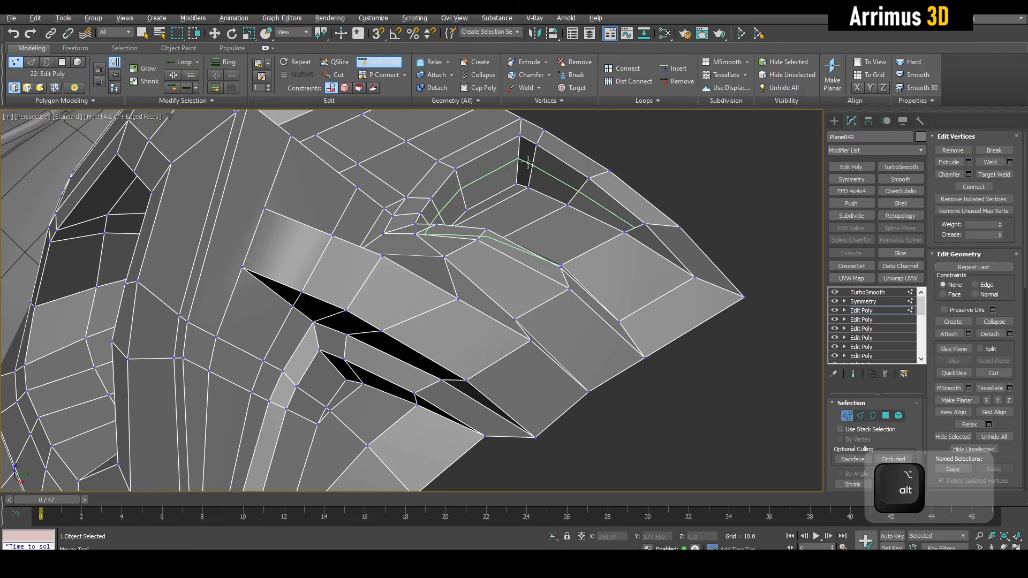
{"action": "middle_click_drag", "start_coordinate": [318, 370], "coordinate": [401, 242]}
{"action": "left_click", "coordinate": [418, 251]}
{"action": "right_click", "coordinate": [424, 247]}
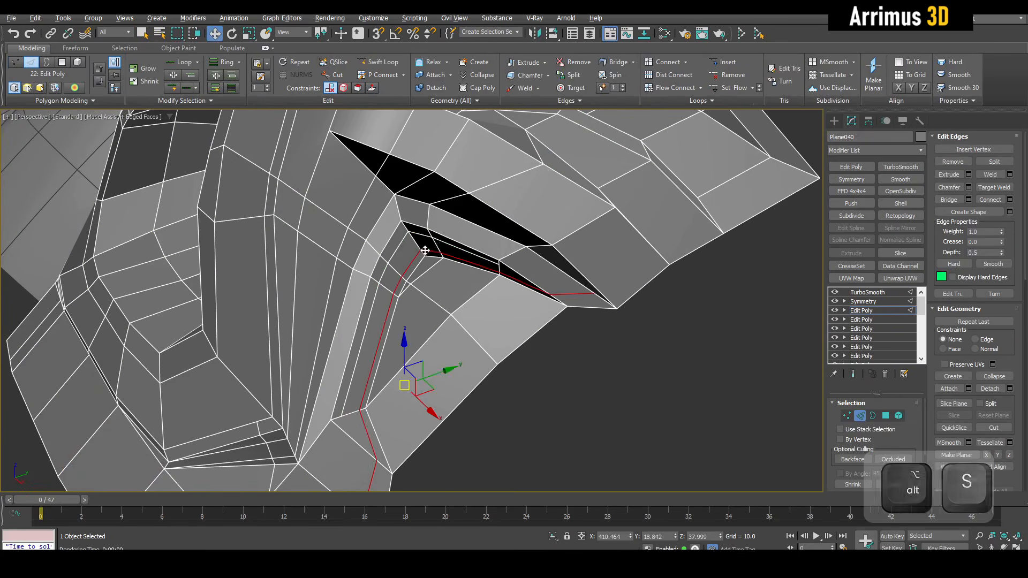
- Insert supporting edge loops along the ridge between the two sunken panels to sharpen its borders
{"action": "key", "text": "q"}
{"action": "scroll", "coordinate": [519, 335], "scroll_direction": "down", "scroll_amount": 2}
{"action": "middle_click_drag", "start_coordinate": [519, 335], "coordinate": [472, 278], "text": "alt"}
{"action": "key", "text": "space"}
{"action": "scroll", "coordinate": [438, 242], "scroll_direction": "up", "scroll_amount": 4}
{"action": "key", "text": "alt+s"}
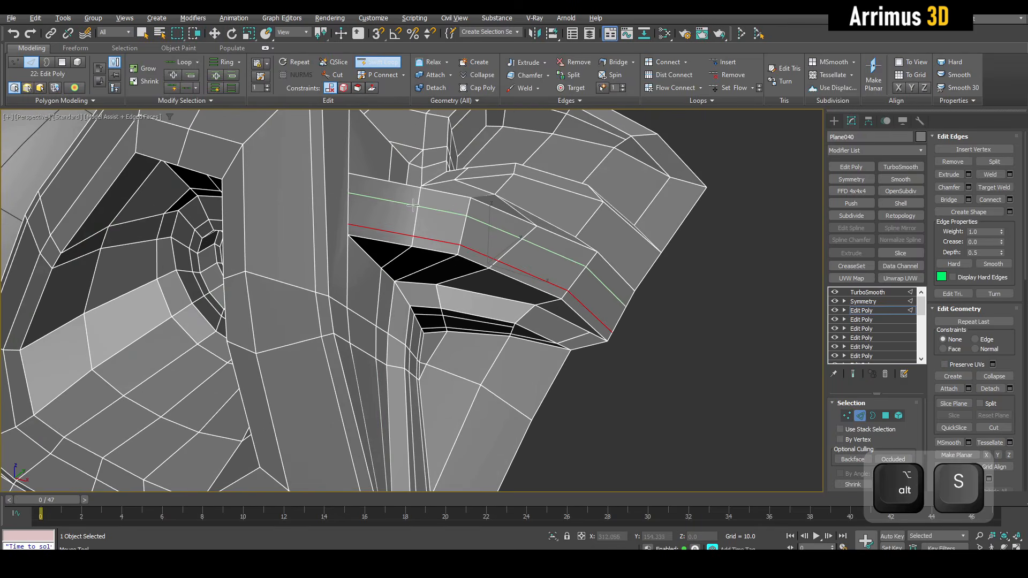
{"action": "left_click", "coordinate": [413, 205]}
{"action": "right_click", "coordinate": [411, 227]}
{"action": "key", "text": "space"}
- Deselect the surface and examine all four curved models side by side in their smoothed state
{"action": "scroll", "coordinate": [411, 233], "scroll_direction": "down", "scroll_amount": 3}
{"action": "middle_click_drag", "start_coordinate": [411, 233], "coordinate": [655, 310], "text": "alt"}
{"action": "scroll", "coordinate": [436, 285], "scroll_direction": "down", "scroll_amount": 2}
{"action": "scroll", "coordinate": [519, 239], "scroll_direction": "down", "scroll_amount": 3}
{"action": "scroll", "coordinate": [655, 310], "scroll_direction": "up", "scroll_amount": 2}
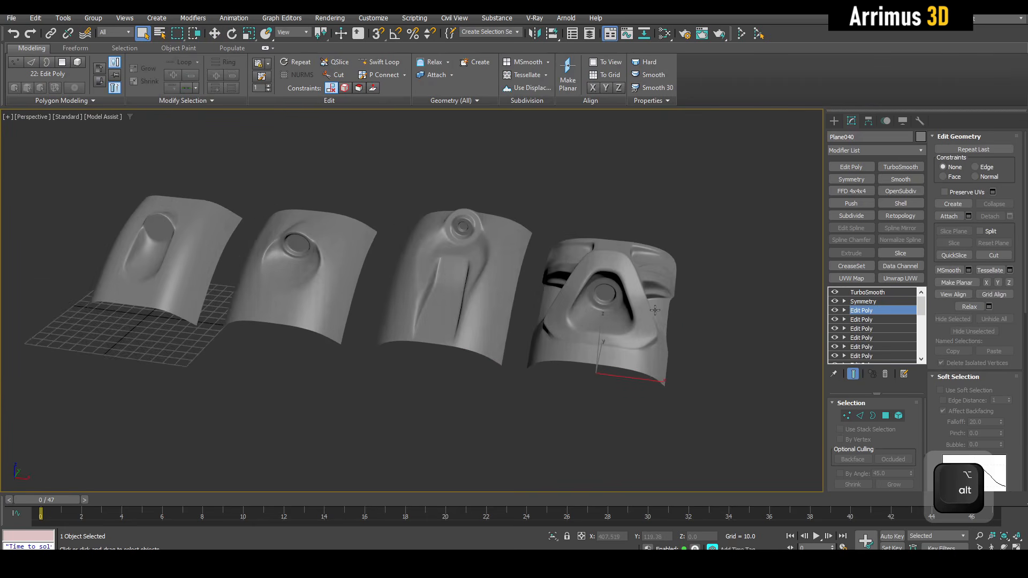
{"action": "left_click", "coordinate": [636, 224]}
{"action": "middle_click_drag", "start_coordinate": [636, 223], "coordinate": [560, 296], "text": "alt"}
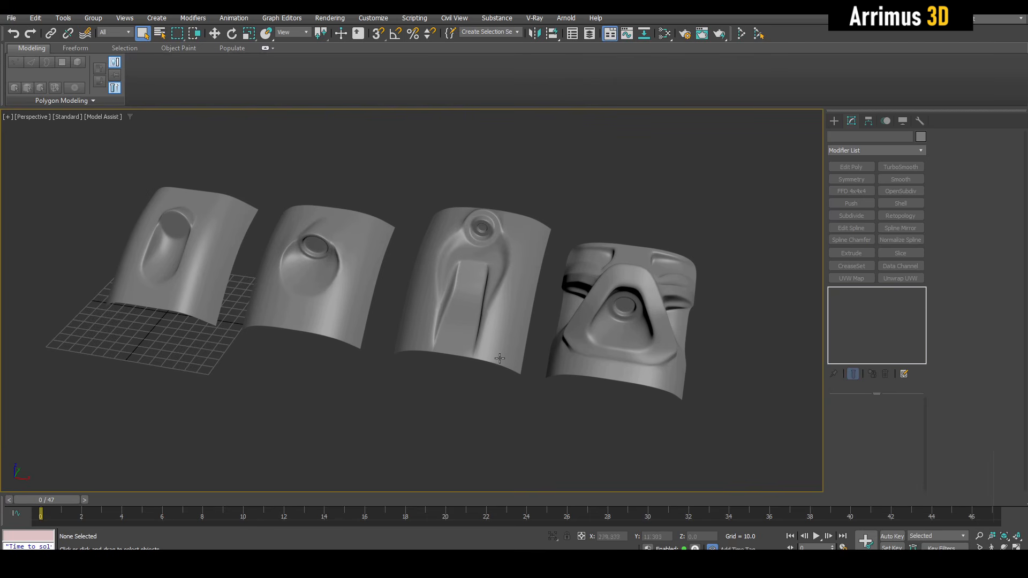
{"action": "mouse_move", "coordinate": [510, 228]}
{"action": "middle_mouse_down"}
{"action": "mouse_move", "coordinate": [541, 298]}
{"action": "mouse_move", "coordinate": [474, 285]}
{"action": "middle_mouse_up"}
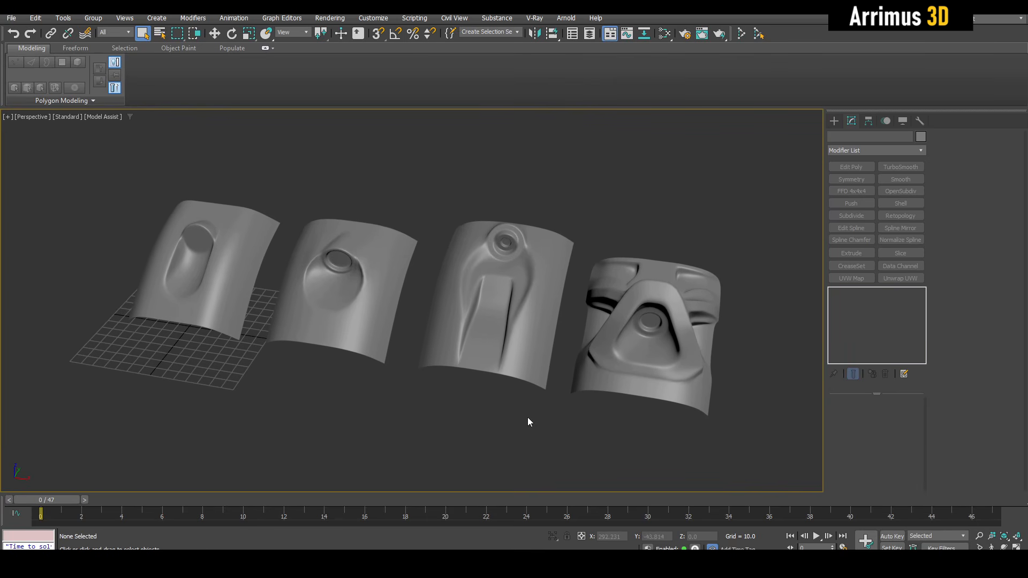